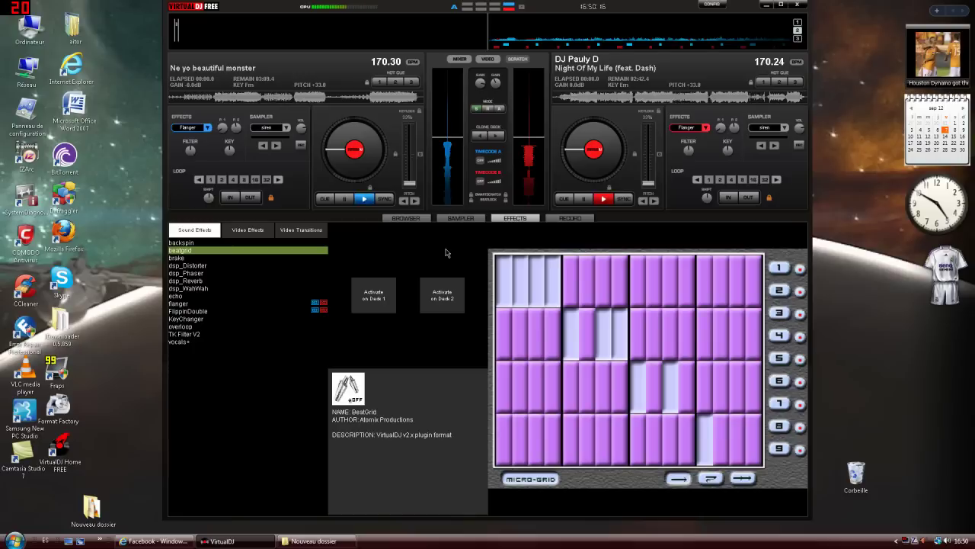
Step: Show the music files in the Nouveau dossier folder, and return to the mixing decks
{"action": "left_click", "coordinate": [345, 541]}
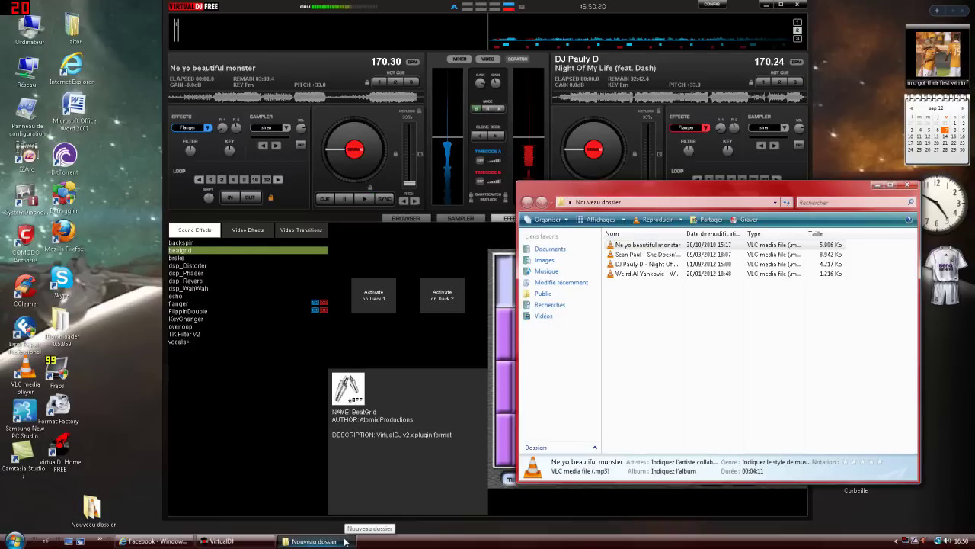
{"action": "left_click", "coordinate": [345, 541]}
{"action": "left_click", "coordinate": [345, 541]}
{"action": "left_click", "coordinate": [345, 541]}
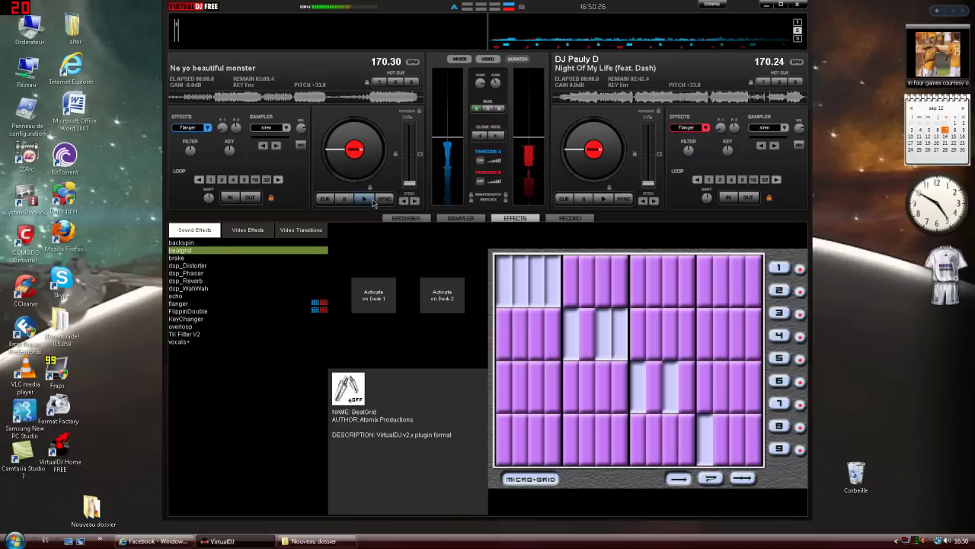
Step: Start playback on deck 1, view the flanger effect's settings, and select the beatgrid sound effect
{"action": "left_click", "coordinate": [370, 201]}
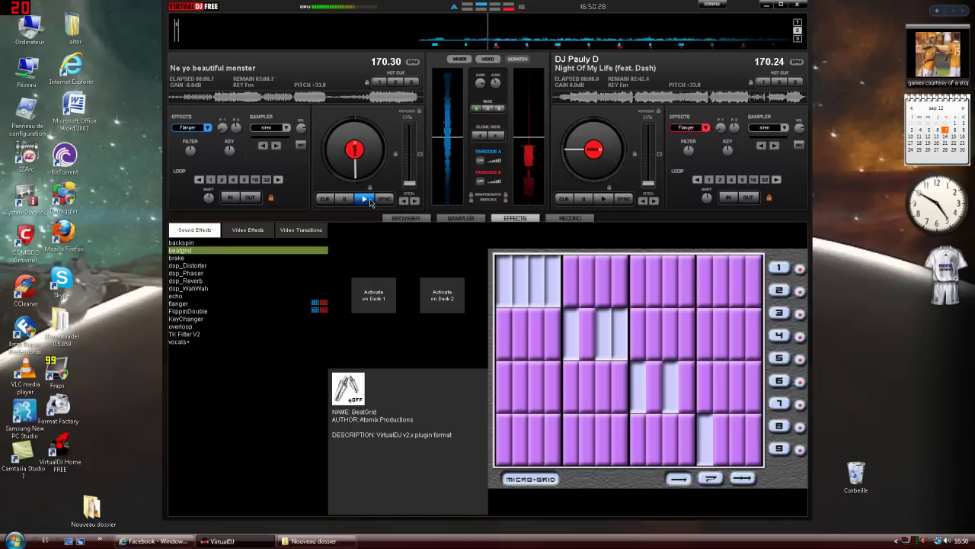
{"action": "left_click", "coordinate": [288, 304]}
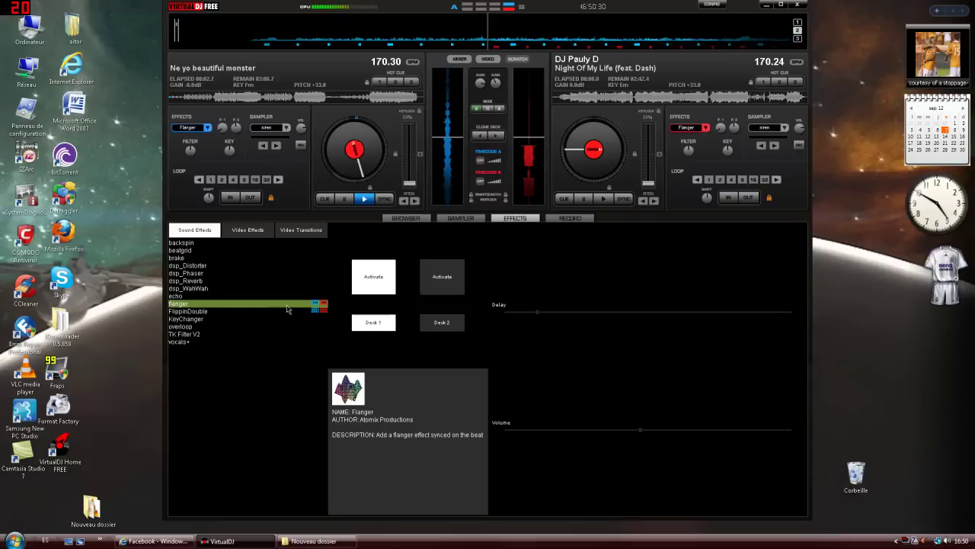
{"action": "left_click", "coordinate": [228, 251]}
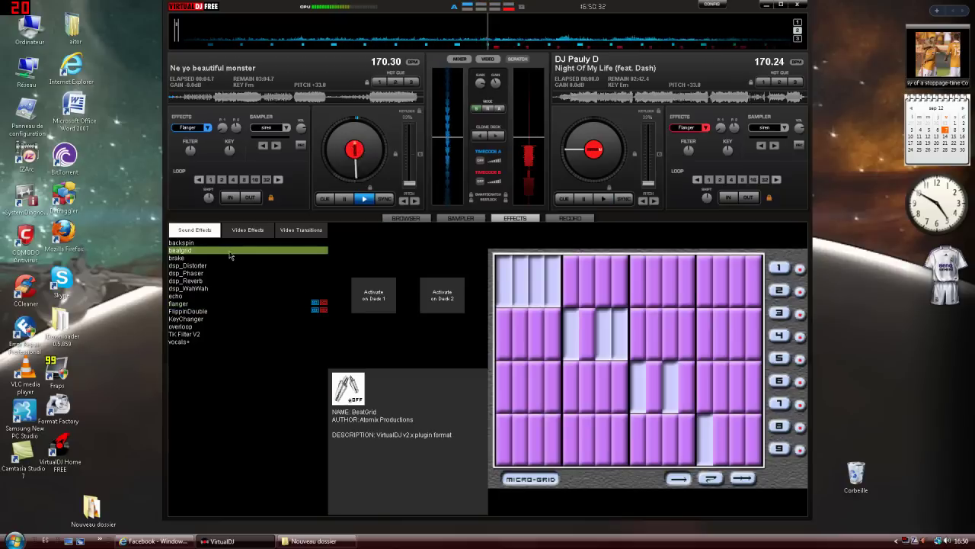
Step: Apply a short burst of the BeatGrid effect to the track playing on deck 1, ending with it off
{"action": "left_click", "coordinate": [370, 299]}
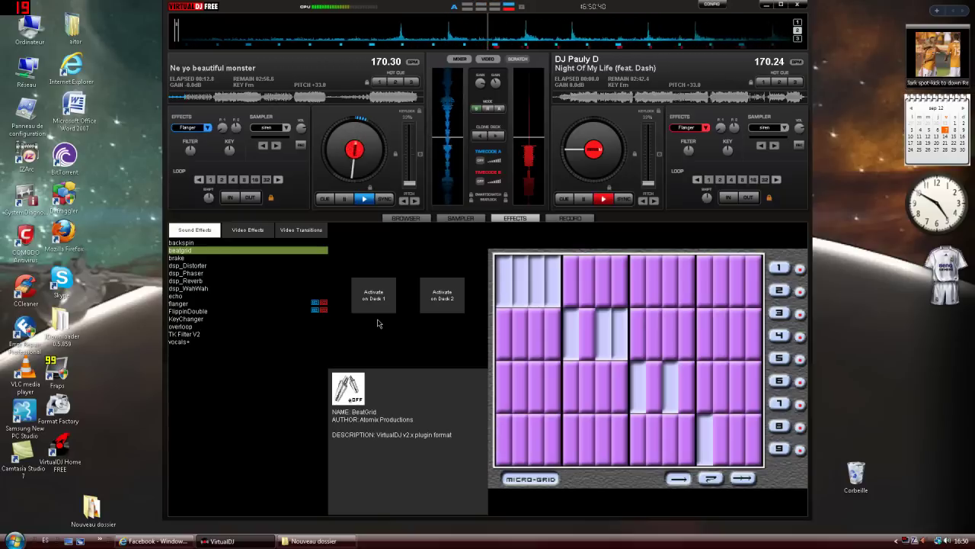
{"action": "left_click", "coordinate": [373, 305]}
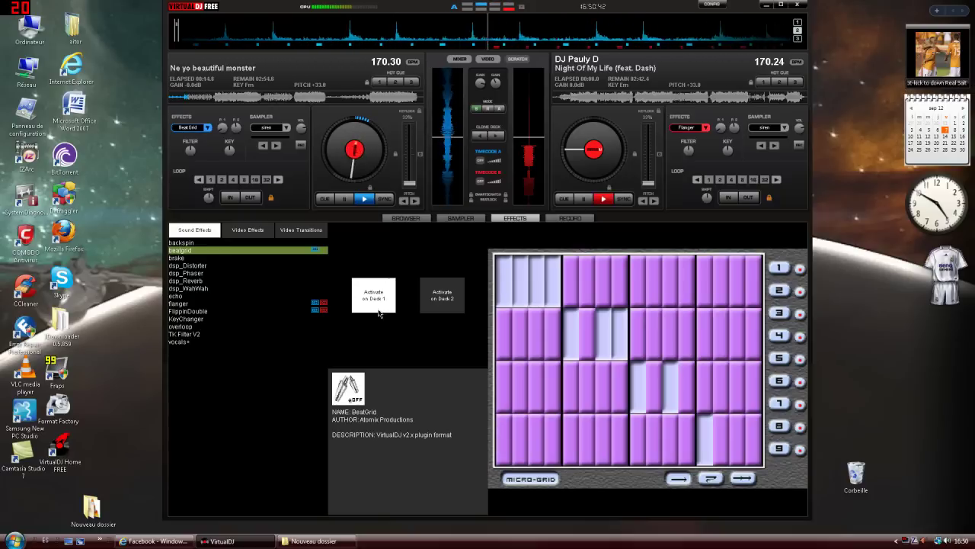
{"action": "left_click", "coordinate": [369, 295]}
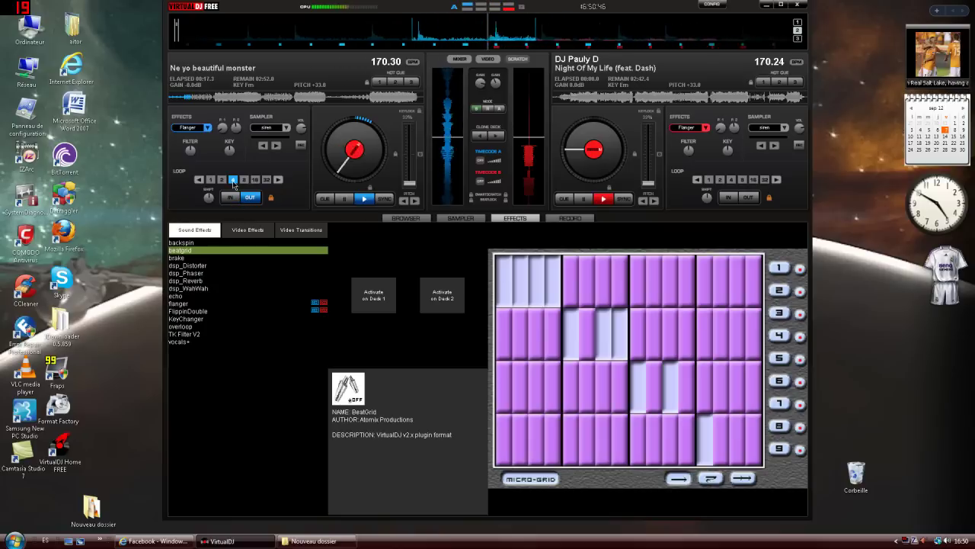
Step: End the running 4-beat loop on deck 1, and run and release a 16-beat loop and another 4-beat loop
{"action": "left_click", "coordinate": [251, 198]}
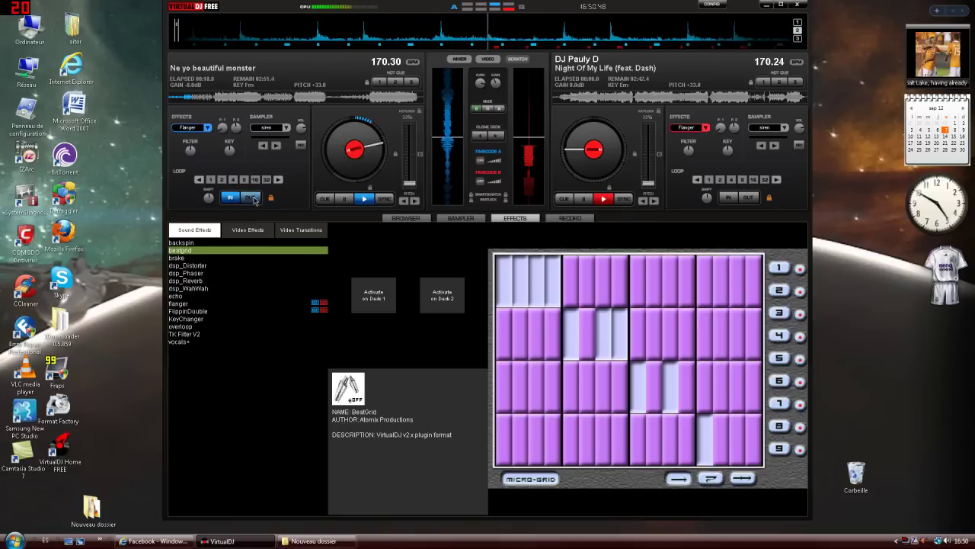
{"action": "left_click", "coordinate": [255, 180]}
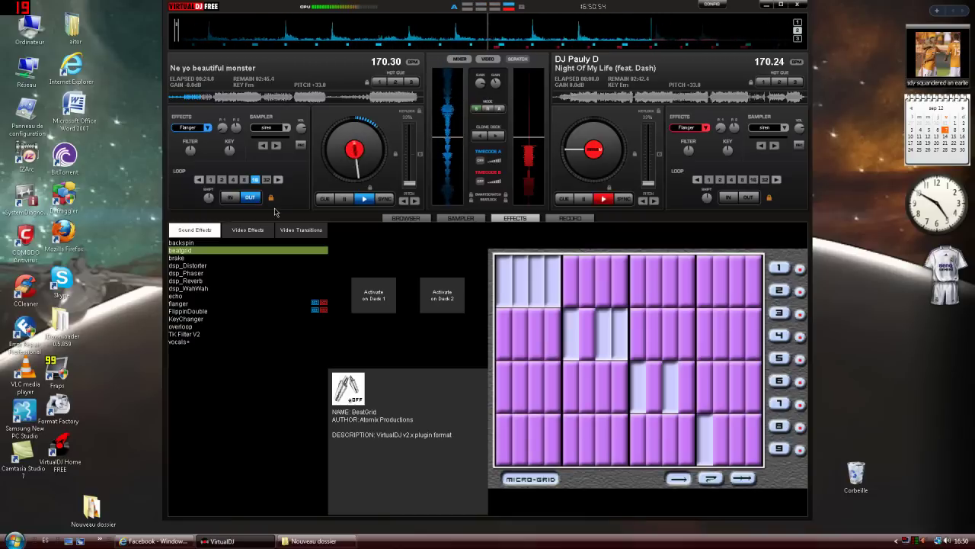
{"action": "left_click", "coordinate": [248, 198]}
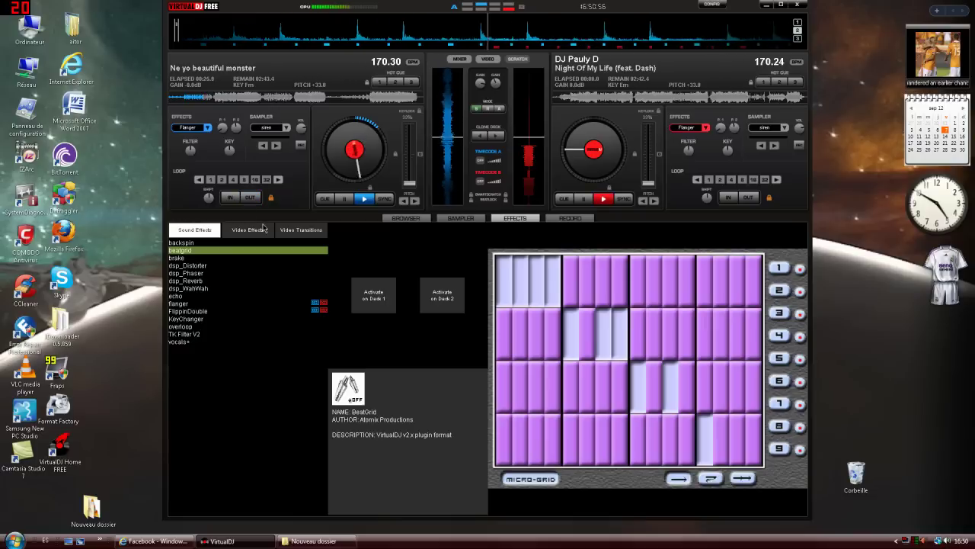
{"action": "left_click", "coordinate": [233, 179]}
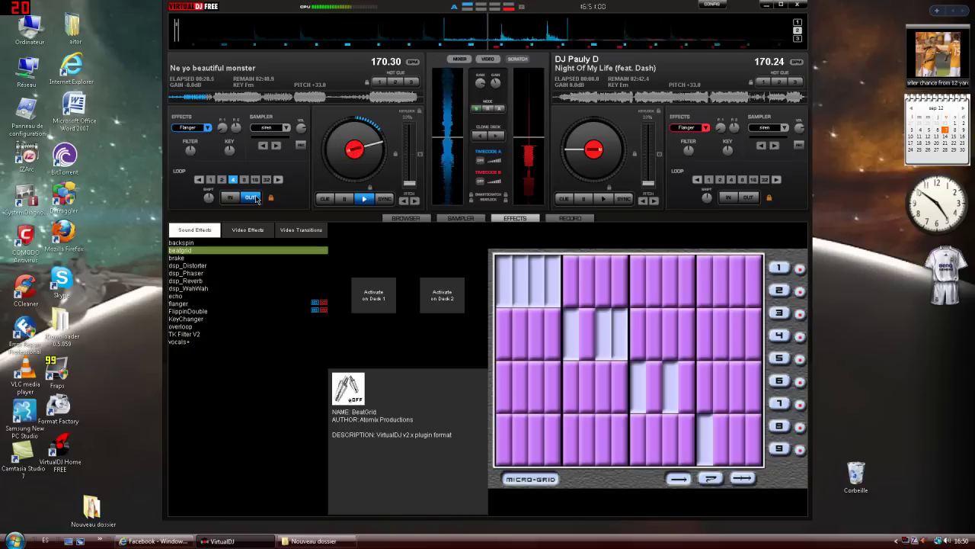
{"action": "left_click", "coordinate": [254, 198]}
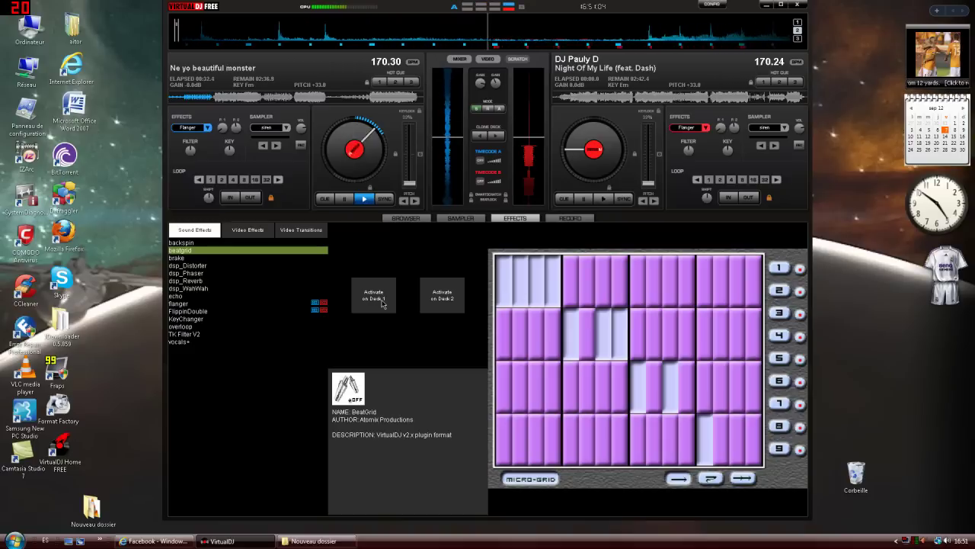
Step: Switch the BeatGrid effect on and off four times on deck 1 while the track plays
{"action": "left_click", "coordinate": [383, 304]}
{"action": "left_click", "coordinate": [382, 304]}
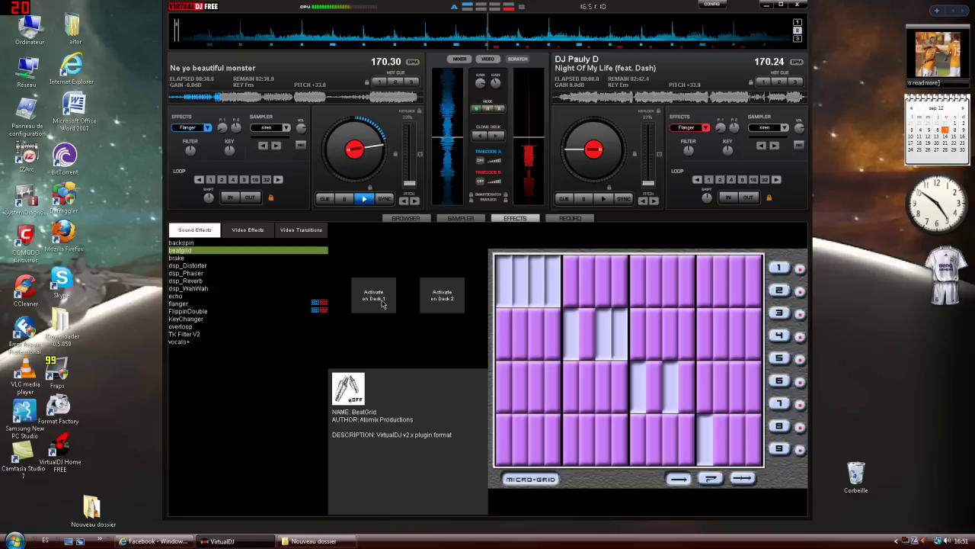
{"action": "left_click", "coordinate": [382, 303]}
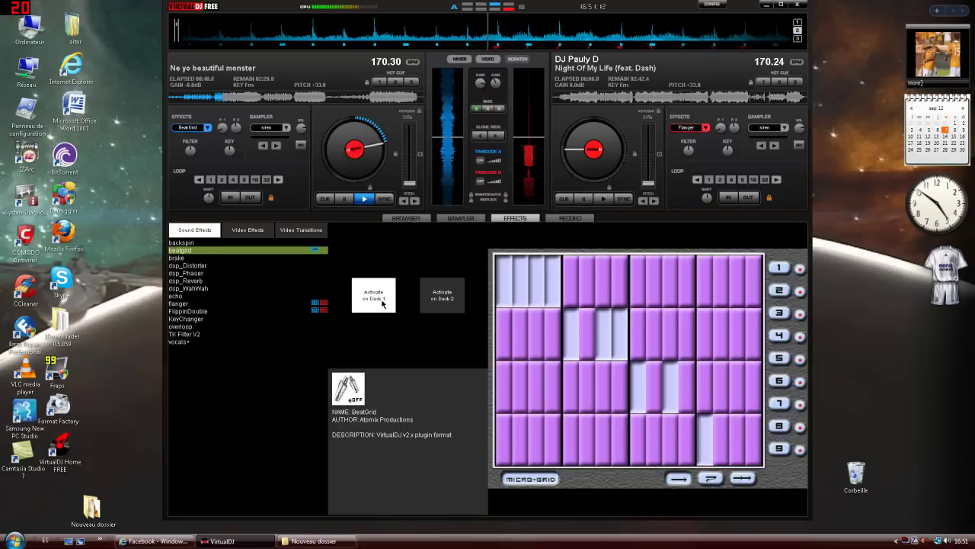
{"action": "left_click", "coordinate": [371, 300]}
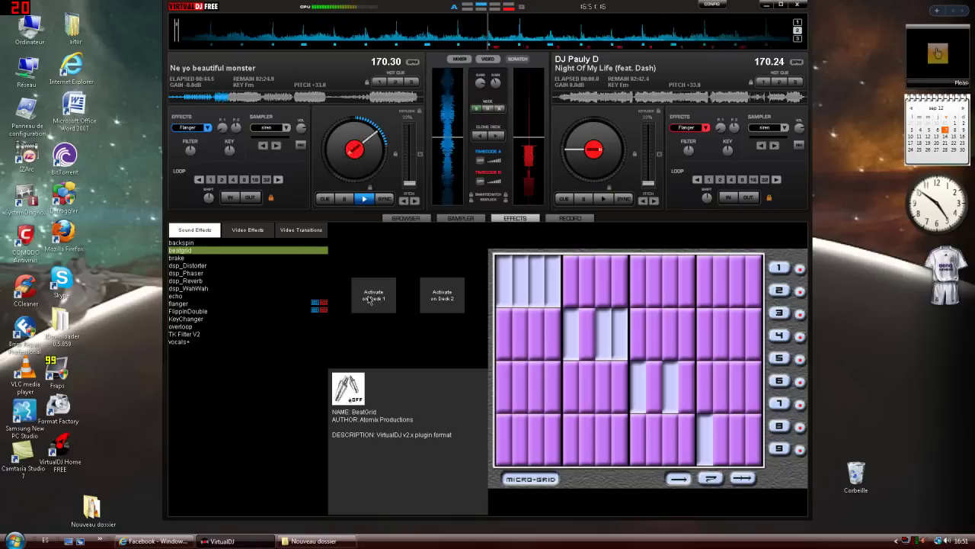
{"action": "left_click", "coordinate": [370, 300]}
{"action": "left_click", "coordinate": [370, 299]}
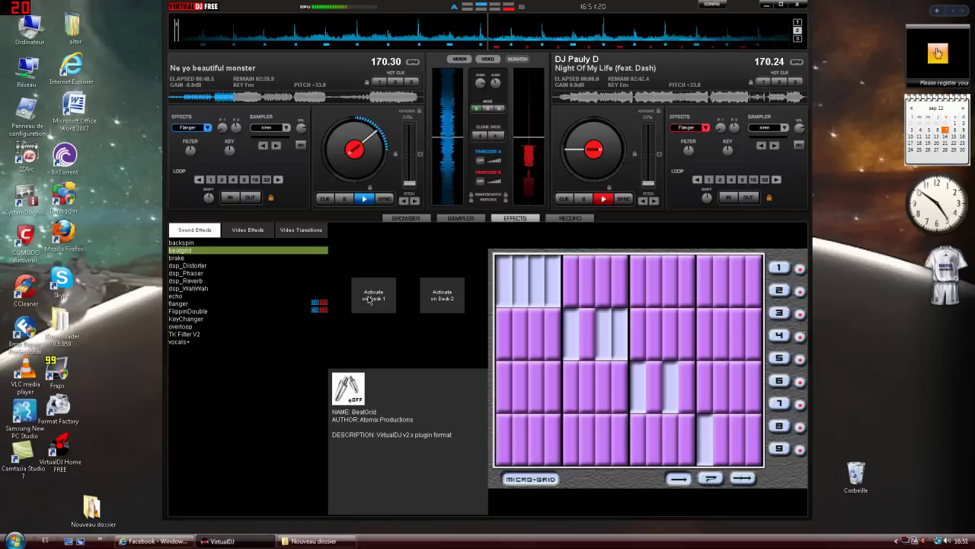
{"action": "left_click", "coordinate": [370, 299]}
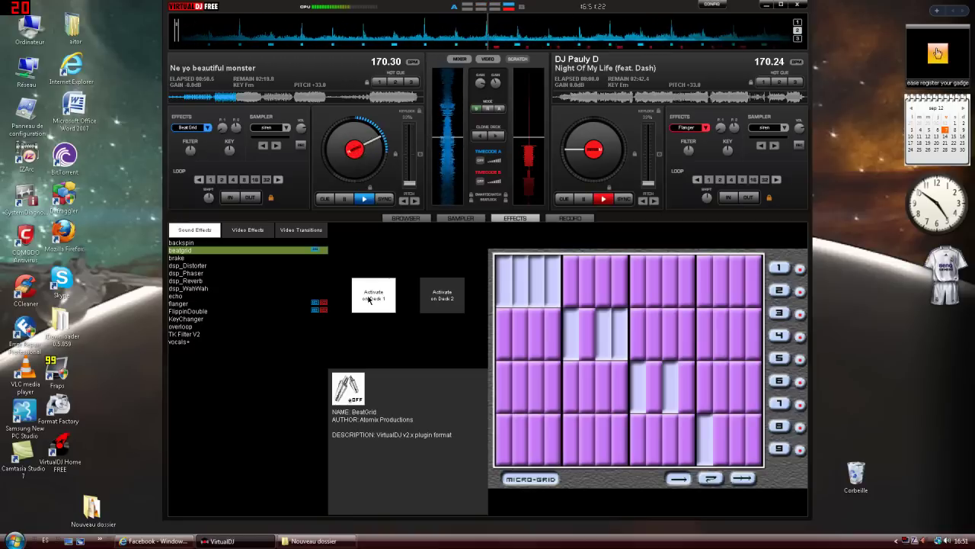
{"action": "left_click", "coordinate": [370, 299]}
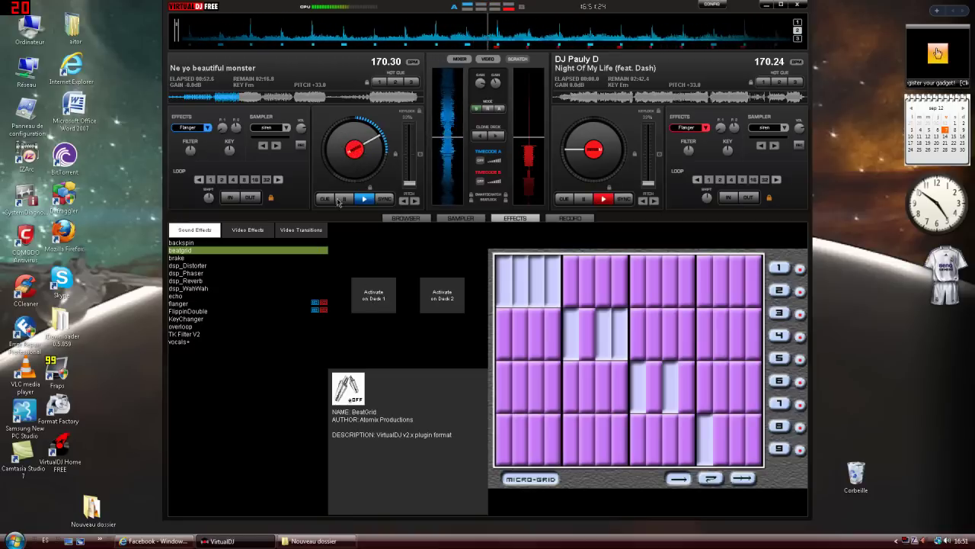
Step: Run and release a 4-beat loop on deck 1, followed by two short bursts of the BeatGrid effect
{"action": "left_click", "coordinate": [233, 181]}
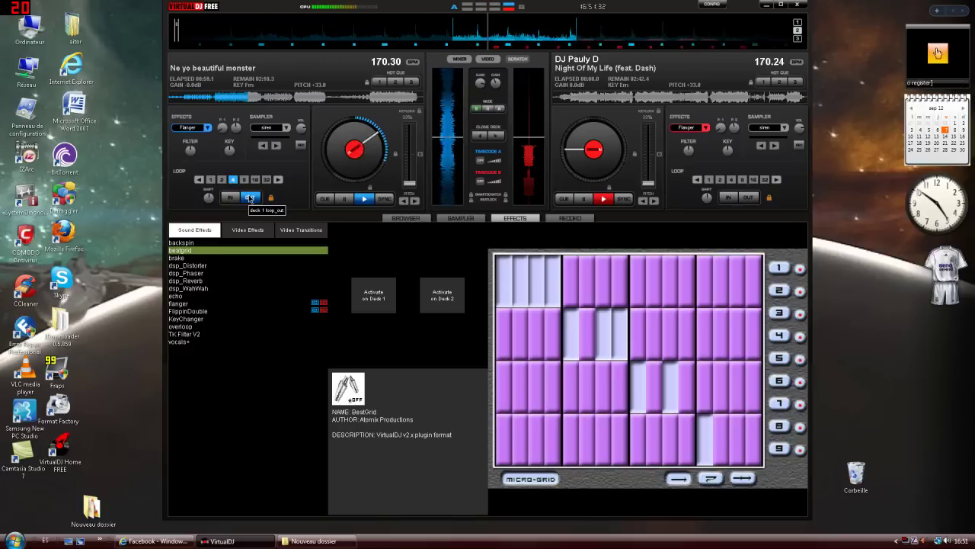
{"action": "left_click", "coordinate": [250, 198]}
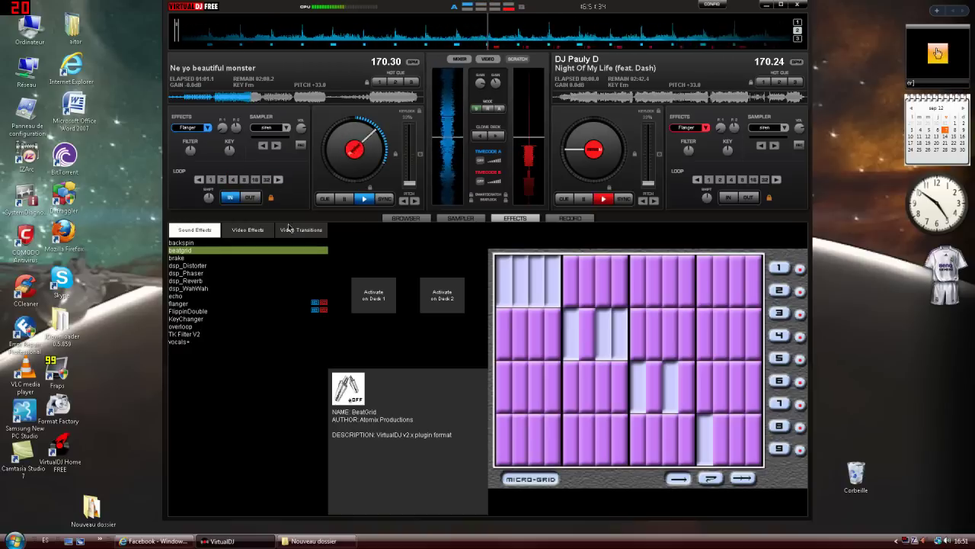
{"action": "left_click", "coordinate": [357, 299]}
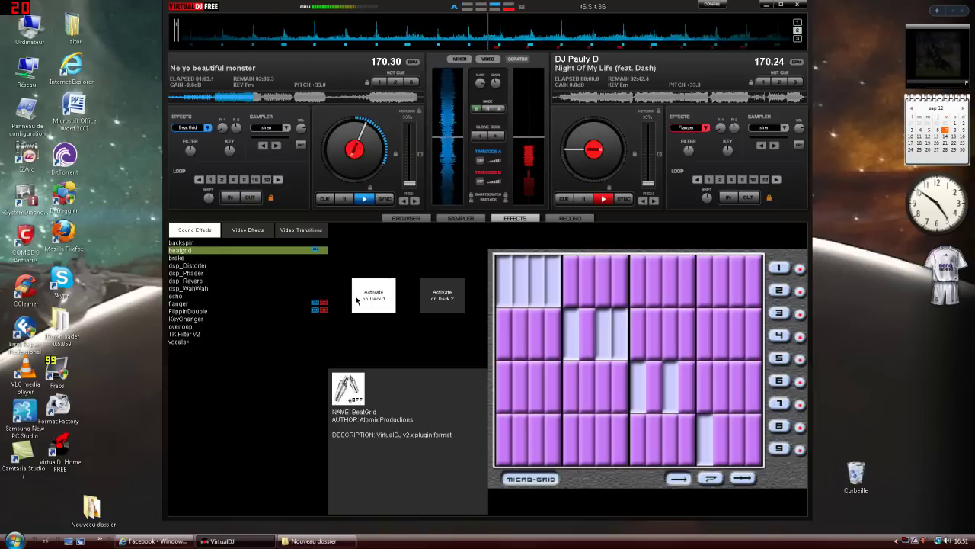
{"action": "left_click", "coordinate": [359, 298]}
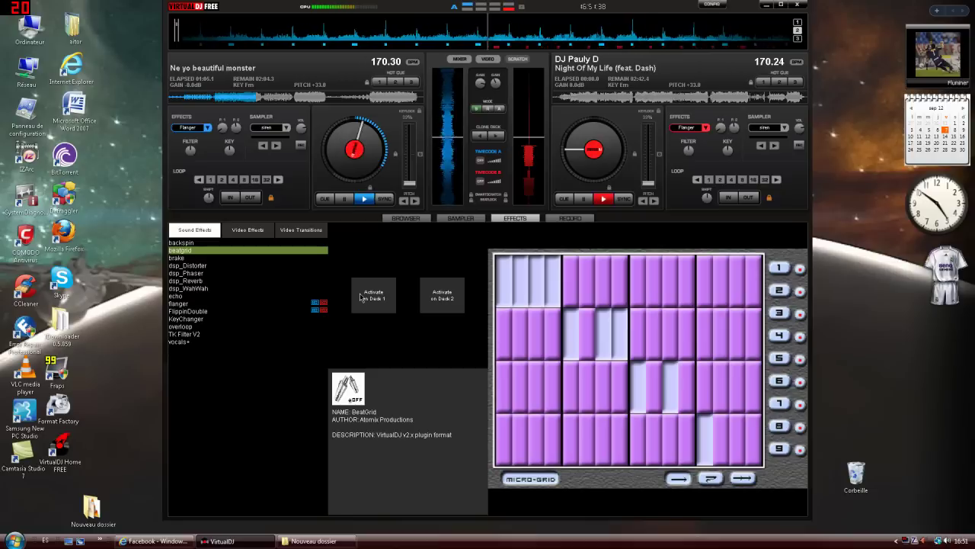
{"action": "left_click", "coordinate": [361, 297]}
{"action": "left_click", "coordinate": [360, 297]}
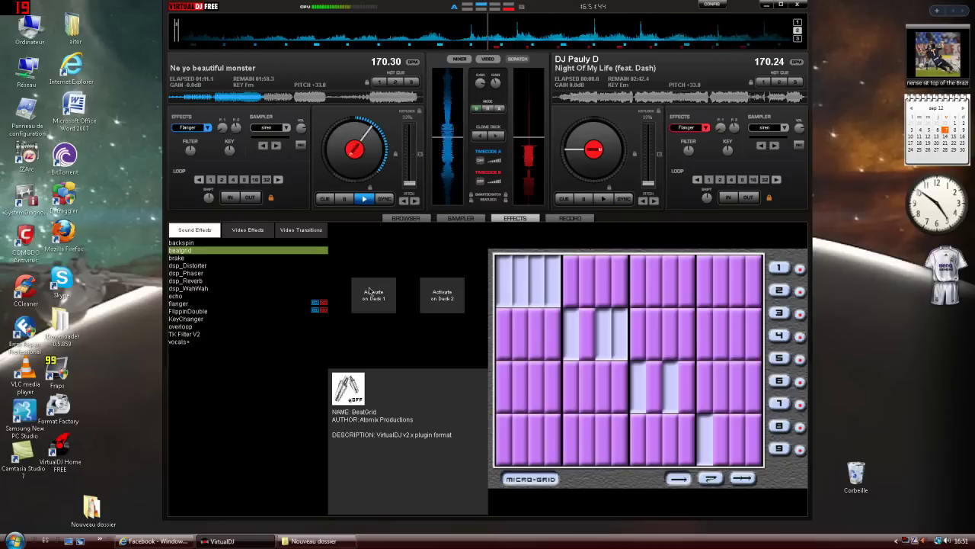
Step: Repeat the 4-beat loop on deck 1, release it, and add one short burst of BeatGrid
{"action": "left_click", "coordinate": [232, 180]}
{"action": "left_click", "coordinate": [251, 198]}
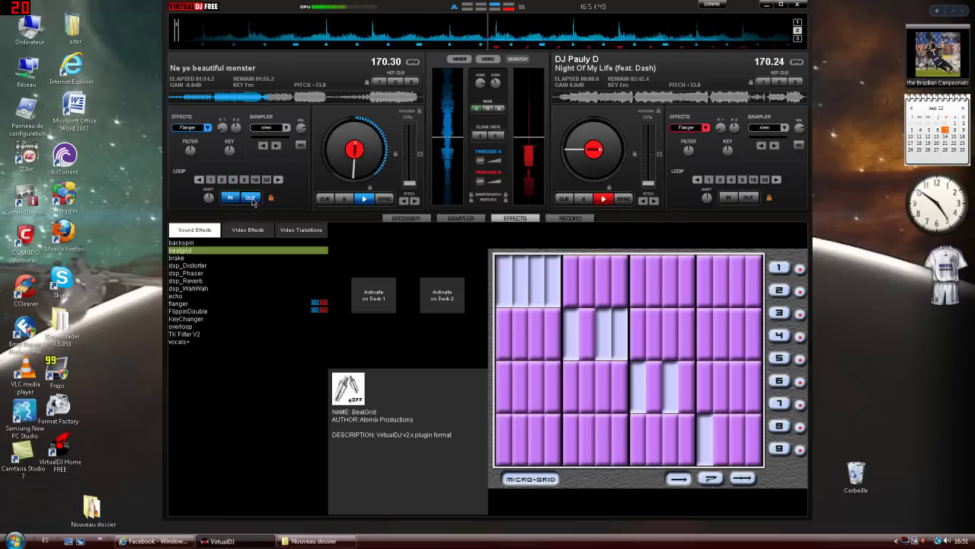
{"action": "left_click", "coordinate": [386, 307]}
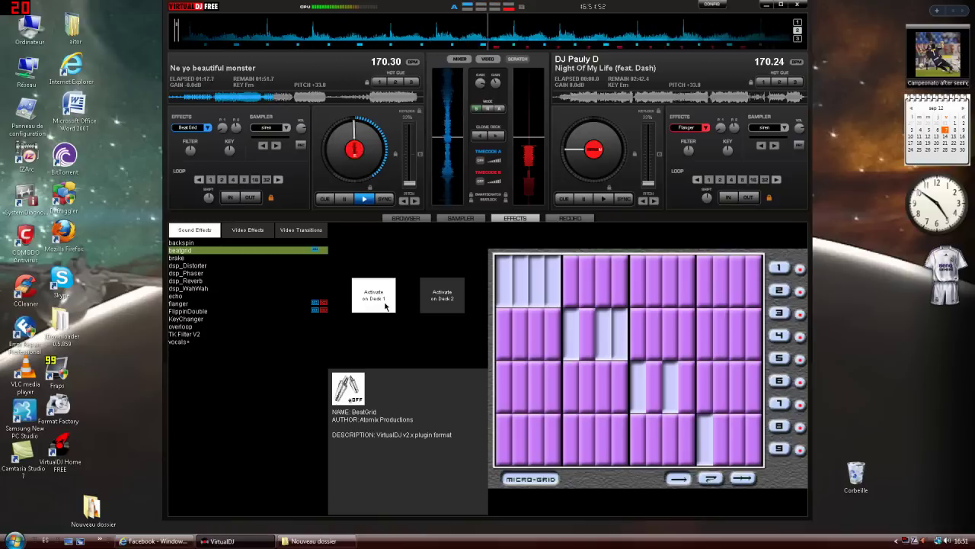
{"action": "left_click", "coordinate": [384, 301]}
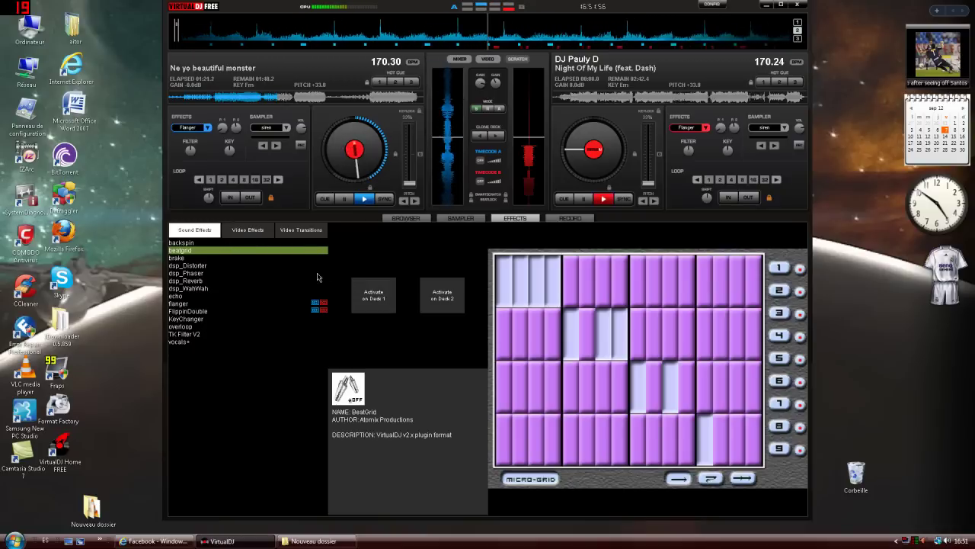
Step: Look at the video effects and the brake sound effect, and return to the beatgrid sound effect
{"action": "left_click", "coordinate": [247, 229]}
{"action": "left_click", "coordinate": [194, 230]}
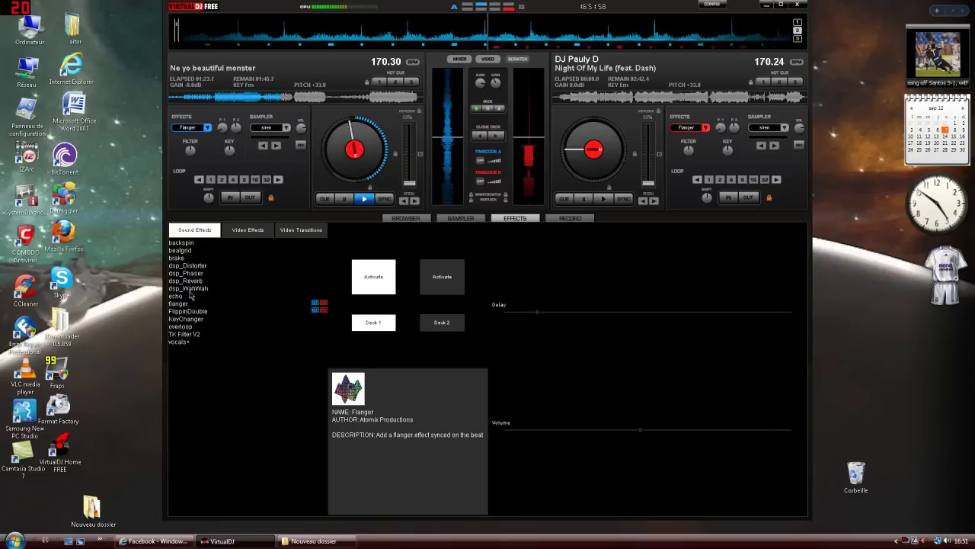
{"action": "left_click", "coordinate": [197, 259]}
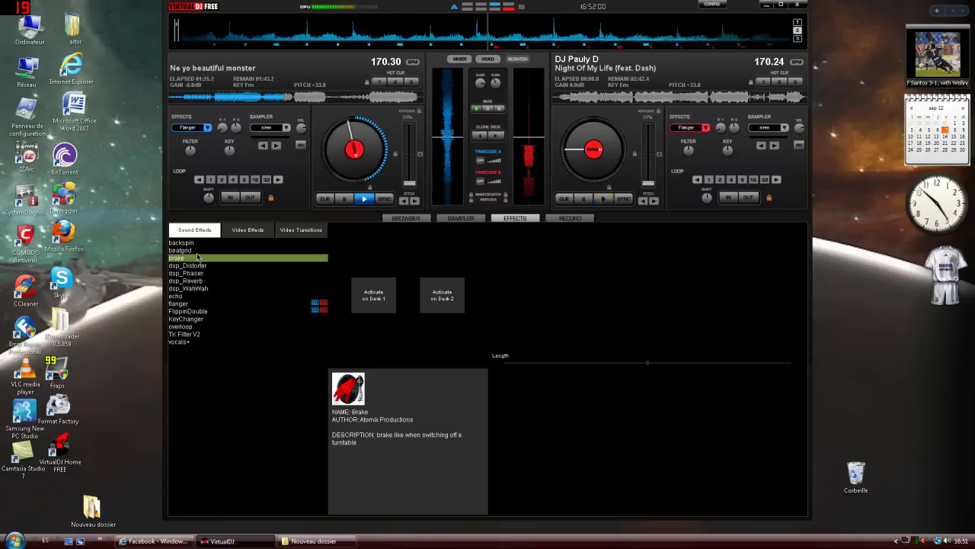
{"action": "left_click", "coordinate": [196, 251]}
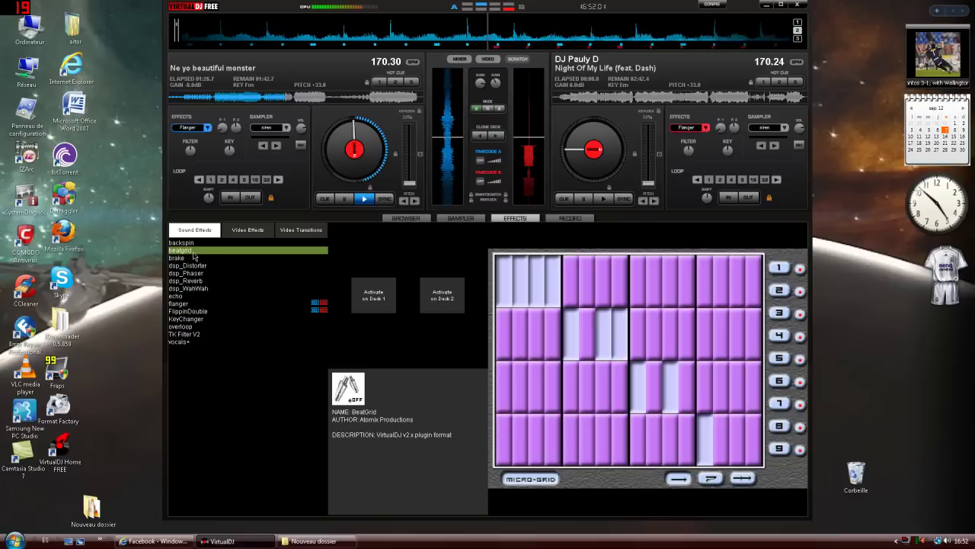
Step: Apply BeatGrid to deck 1 in three bursts, leaving the effect off
{"action": "left_click", "coordinate": [371, 298]}
{"action": "left_click", "coordinate": [372, 302]}
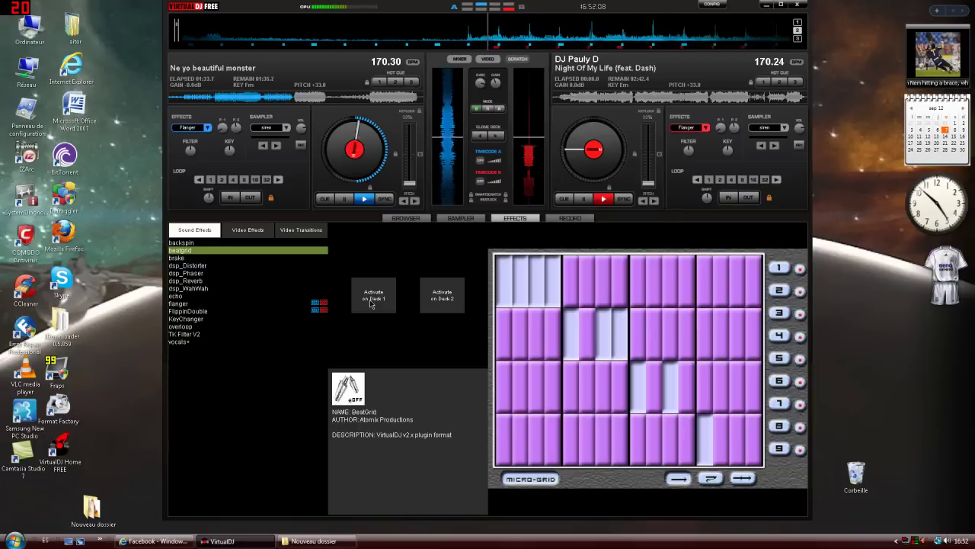
{"action": "left_click", "coordinate": [372, 303]}
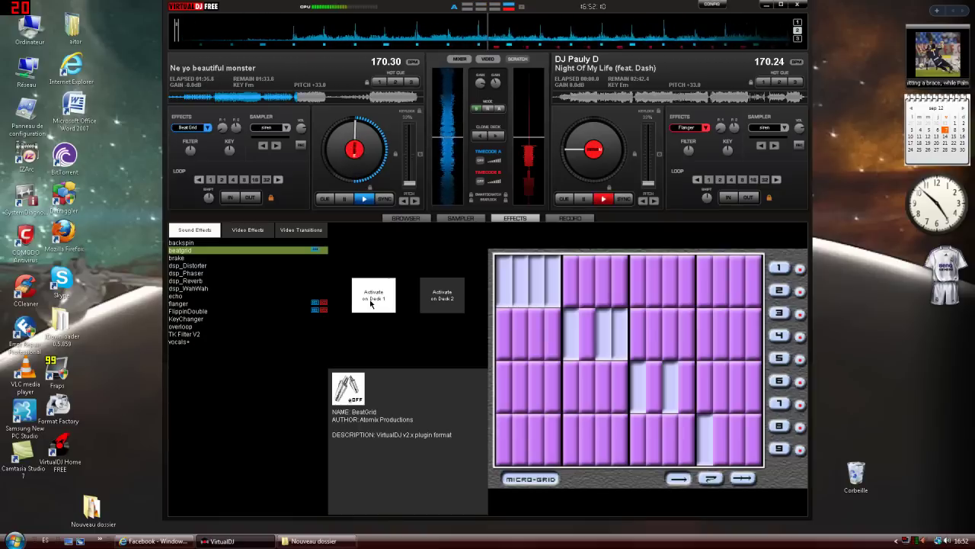
{"action": "left_click", "coordinate": [372, 303]}
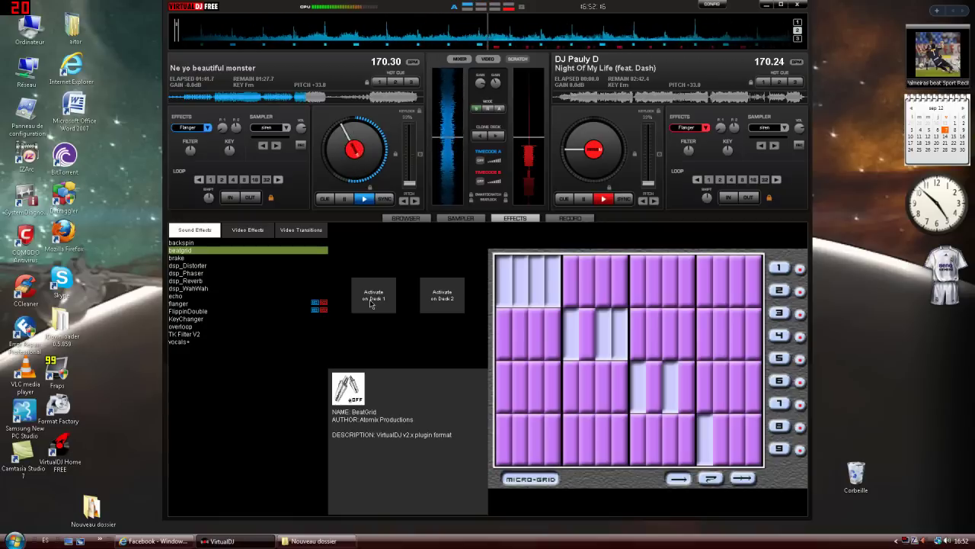
{"action": "left_click", "coordinate": [372, 303]}
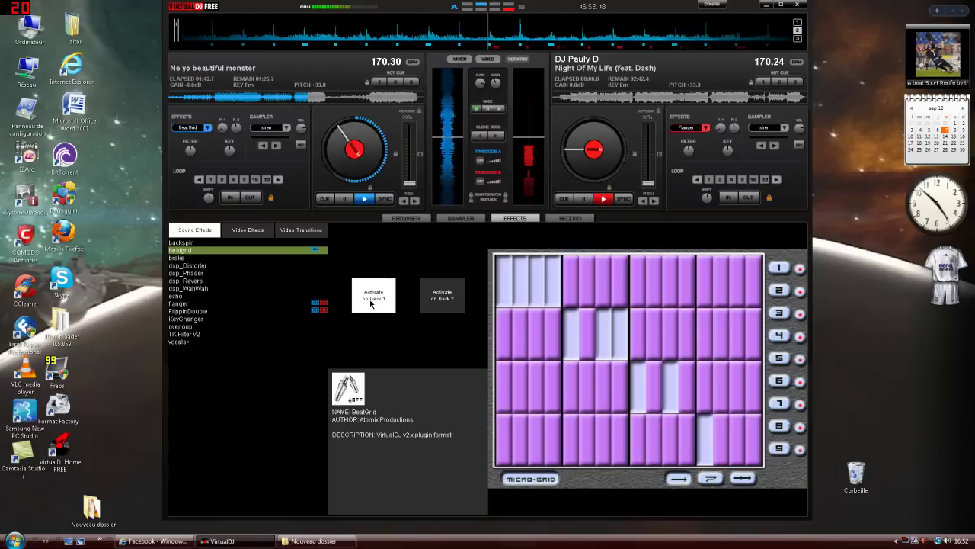
{"action": "left_click", "coordinate": [372, 304]}
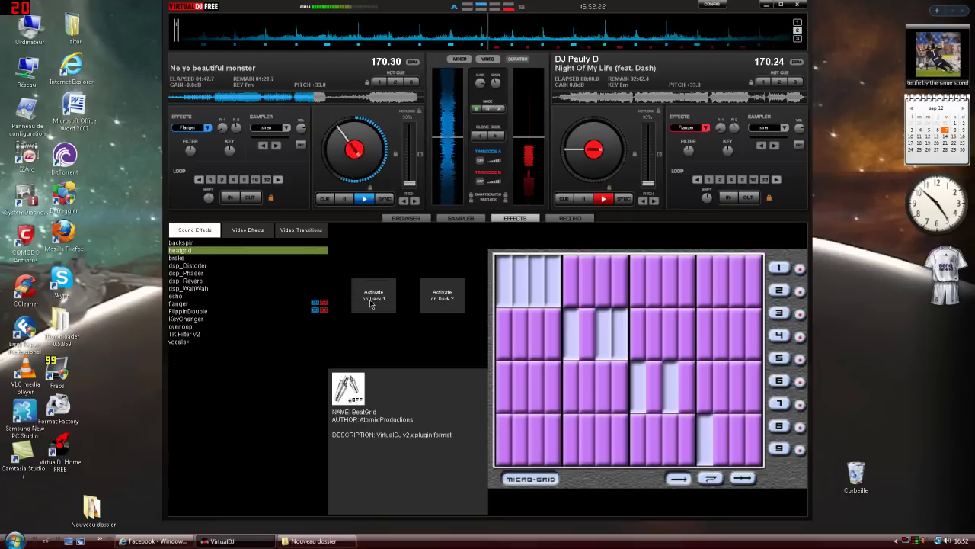
Step: Run and release a 4-beat loop on deck 1, with a short burst of the BeatGrid effect before and after it
{"action": "left_click", "coordinate": [372, 303]}
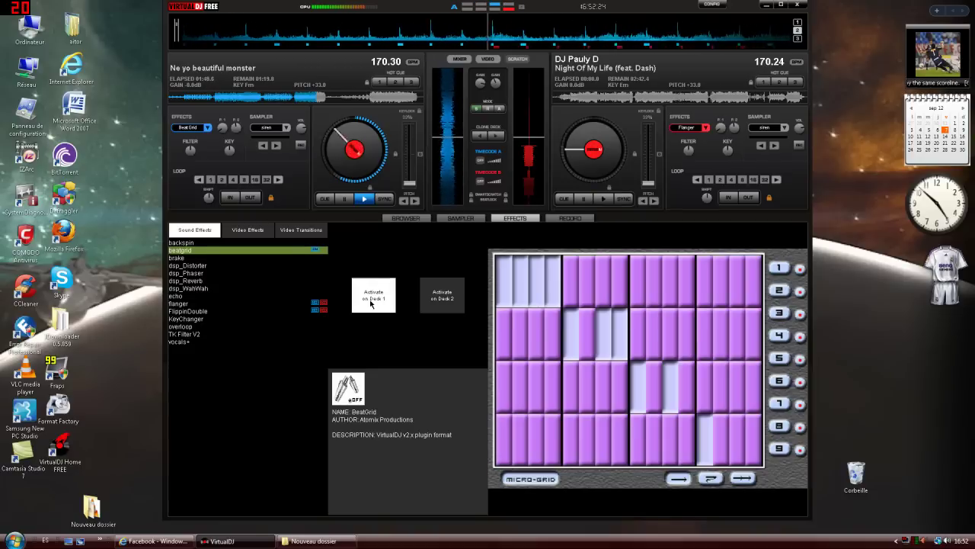
{"action": "left_click", "coordinate": [372, 303]}
{"action": "left_click", "coordinate": [233, 180]}
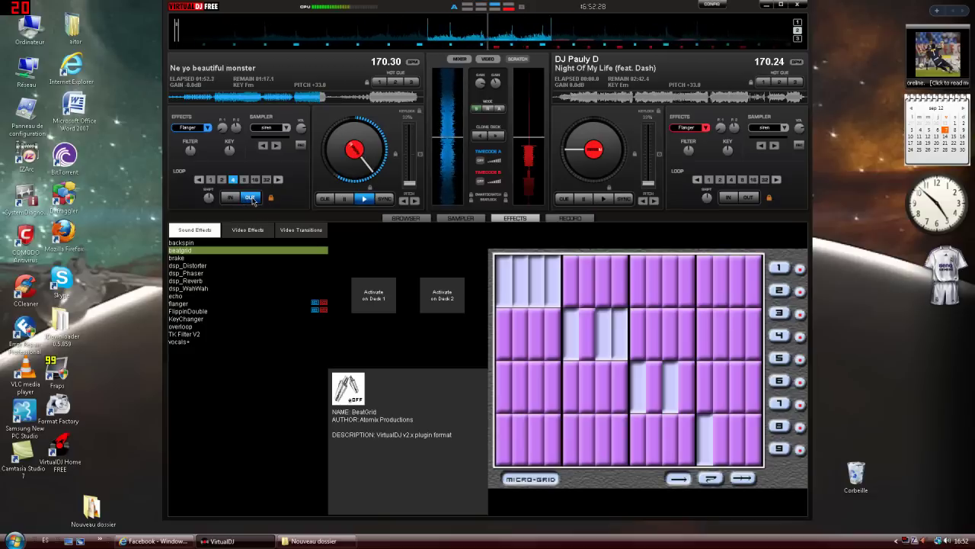
{"action": "left_click", "coordinate": [367, 292]}
{"action": "left_click", "coordinate": [368, 293]}
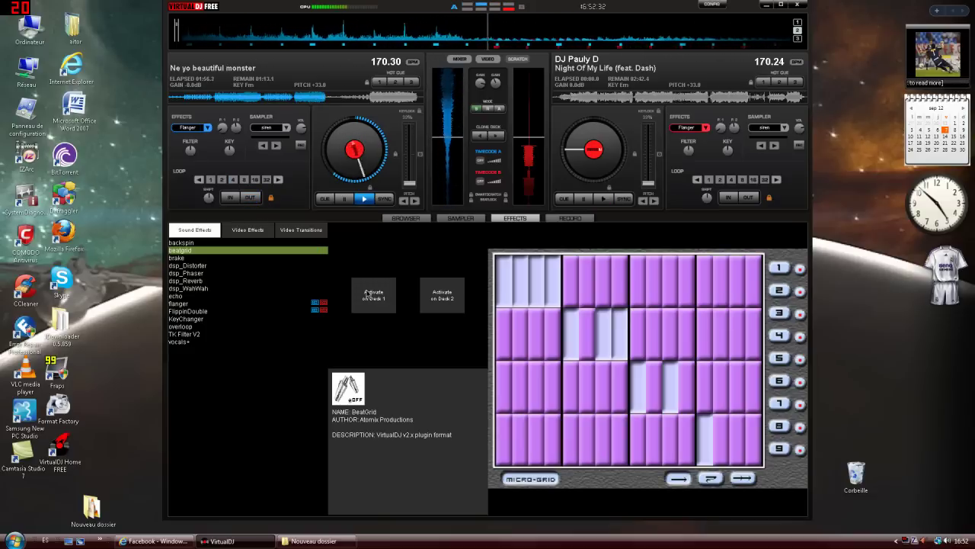
Step: Apply BeatGrid to deck 1 in three separate bursts, ending with the effect off
{"action": "left_click", "coordinate": [368, 294]}
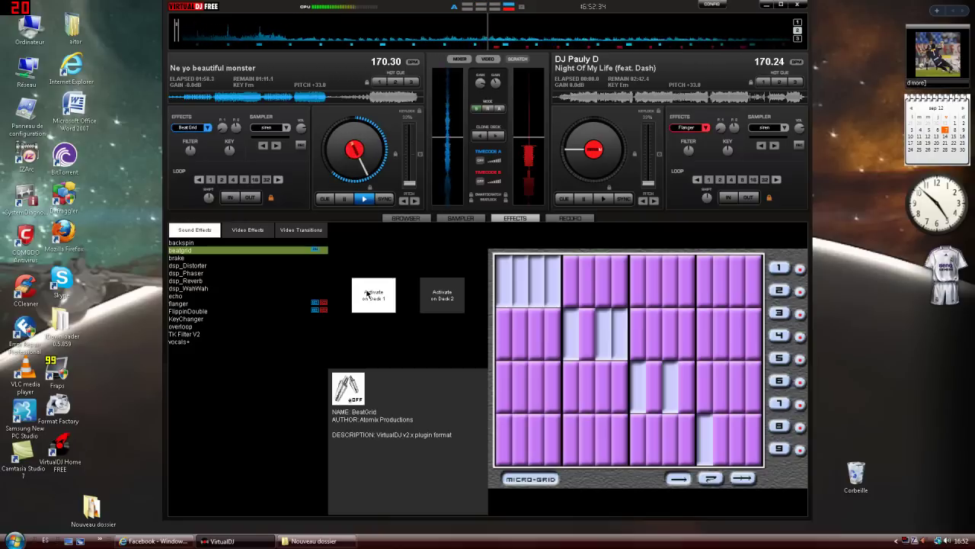
{"action": "left_click", "coordinate": [368, 293]}
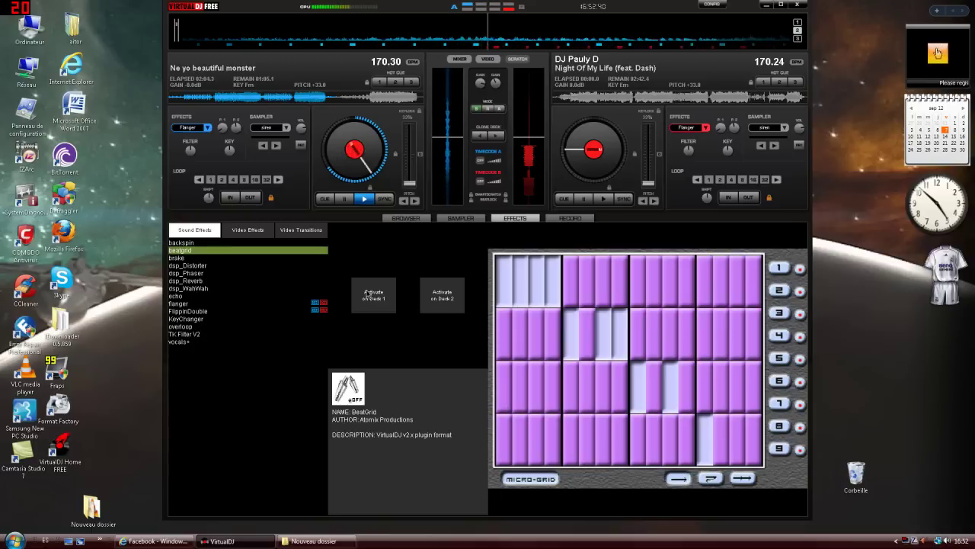
{"action": "left_click", "coordinate": [368, 293]}
{"action": "left_click", "coordinate": [368, 294]}
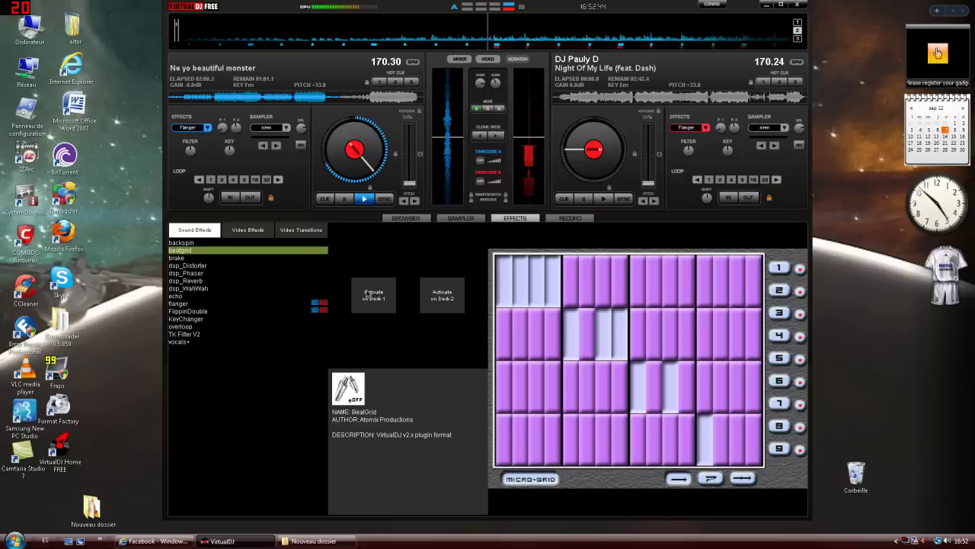
{"action": "left_click", "coordinate": [368, 293]}
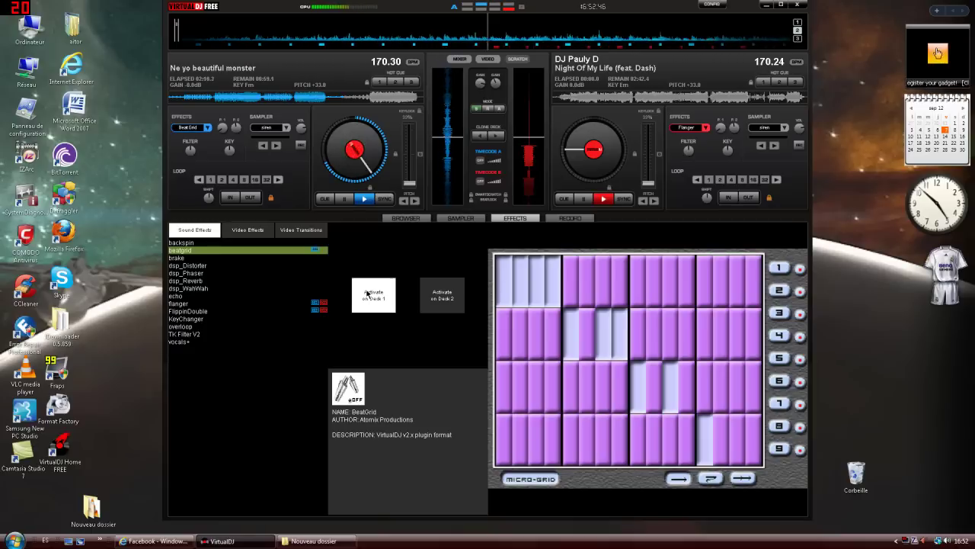
{"action": "left_click", "coordinate": [368, 293]}
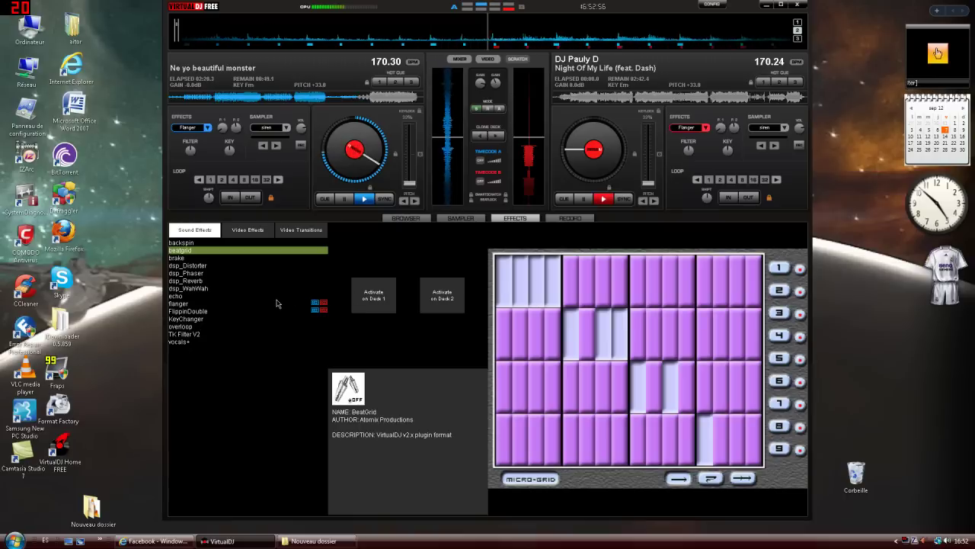
Step: Add three more short BeatGrid bursts on deck 1 while its track keeps playing
{"action": "left_click", "coordinate": [372, 296]}
{"action": "left_click", "coordinate": [371, 295]}
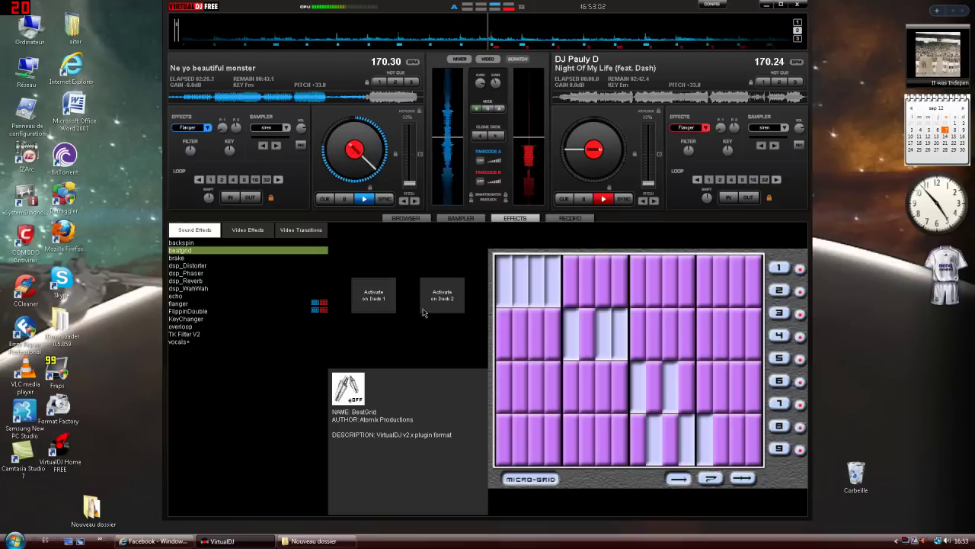
{"action": "left_click", "coordinate": [367, 304]}
{"action": "left_click", "coordinate": [363, 308]}
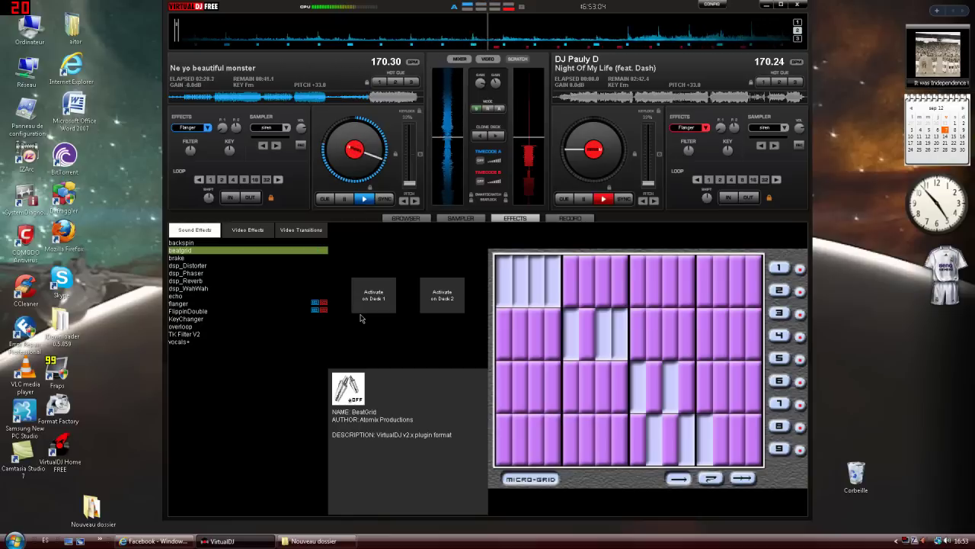
{"action": "left_click", "coordinate": [364, 297]}
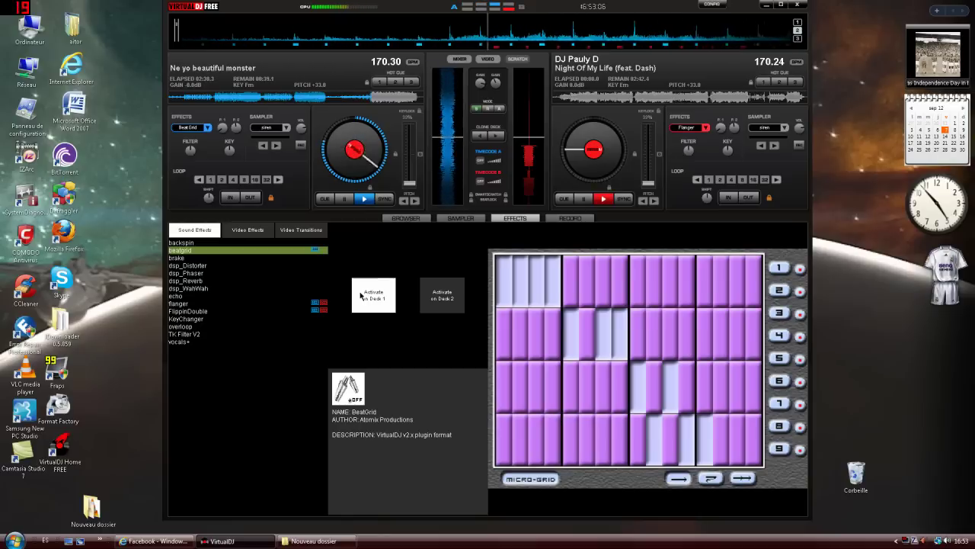
{"action": "left_click", "coordinate": [361, 296]}
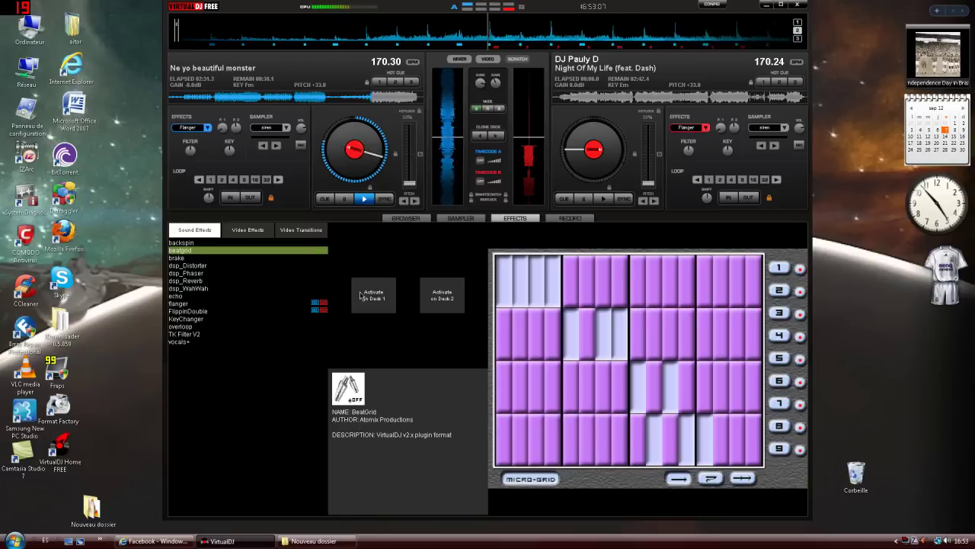
Step: Reselect the beatgrid effect, run and release a 4-beat loop on deck 1, and add one burst of BeatGrid
{"action": "left_click", "coordinate": [272, 304]}
{"action": "left_click", "coordinate": [198, 252]}
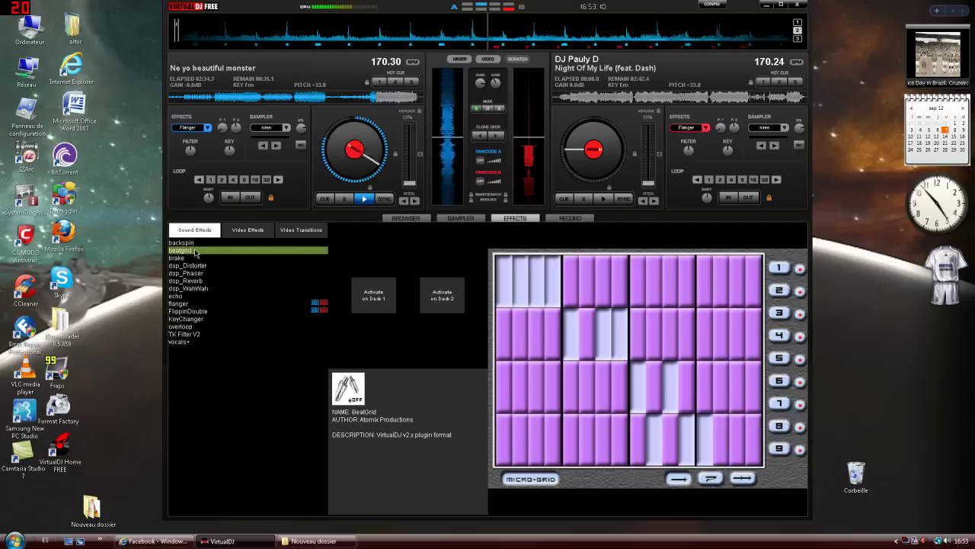
{"action": "left_click", "coordinate": [232, 179]}
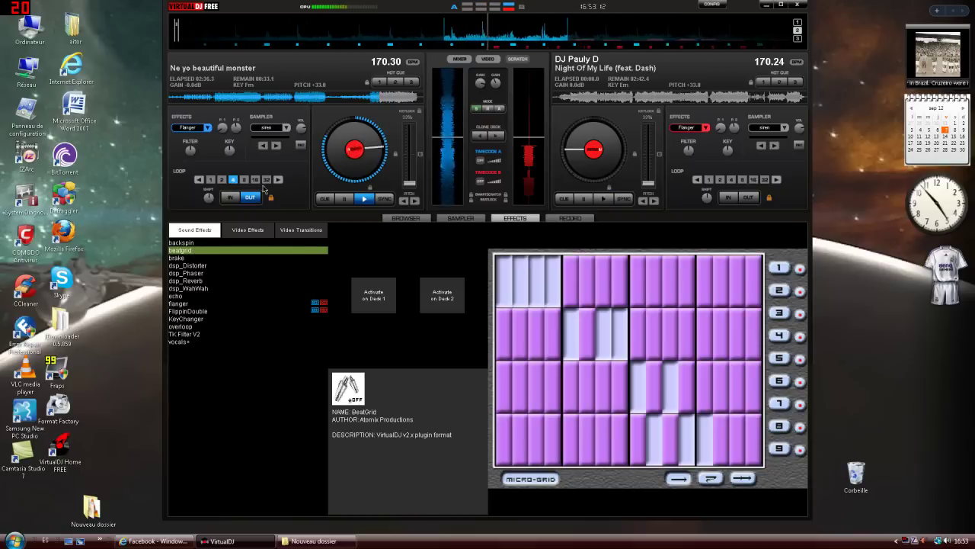
{"action": "left_click", "coordinate": [251, 197]}
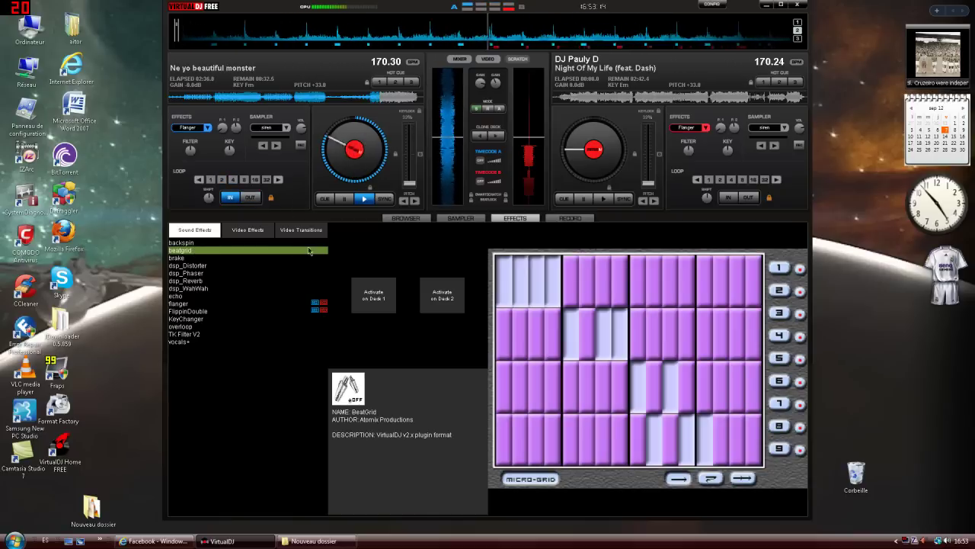
{"action": "left_click", "coordinate": [374, 295]}
{"action": "left_click", "coordinate": [379, 298]}
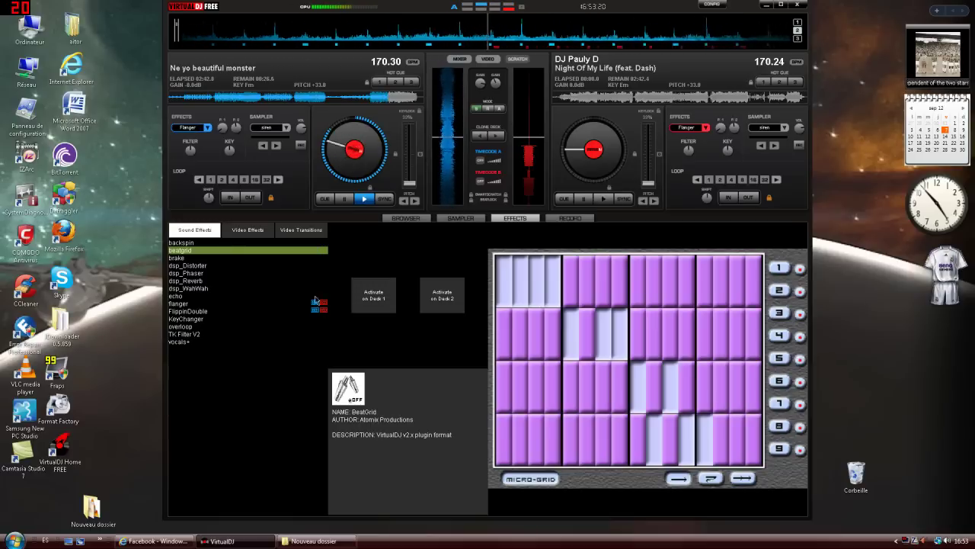
Step: Switch to the flanger effect, return to beatgrid, and apply one BeatGrid burst to deck 1
{"action": "left_click", "coordinate": [293, 304]}
{"action": "left_click", "coordinate": [365, 290]}
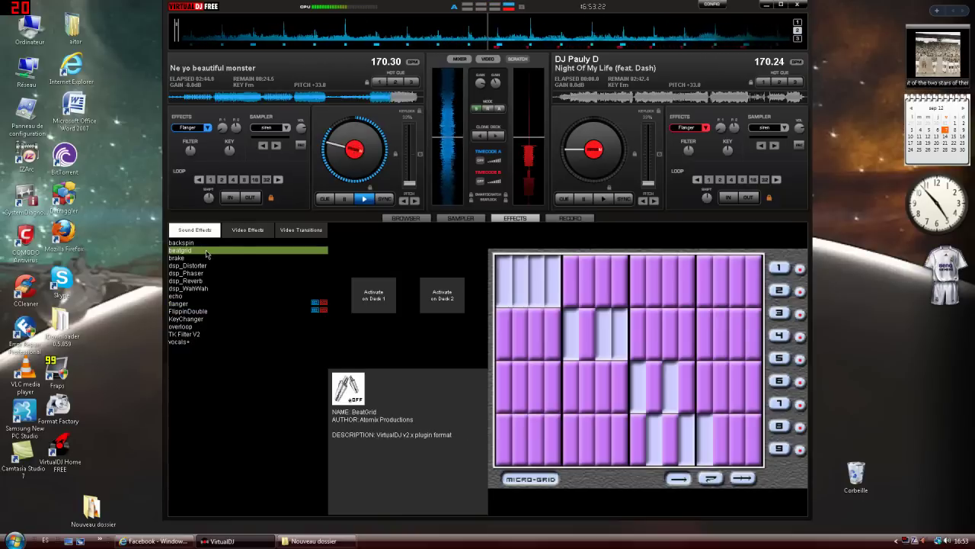
{"action": "left_click", "coordinate": [359, 296]}
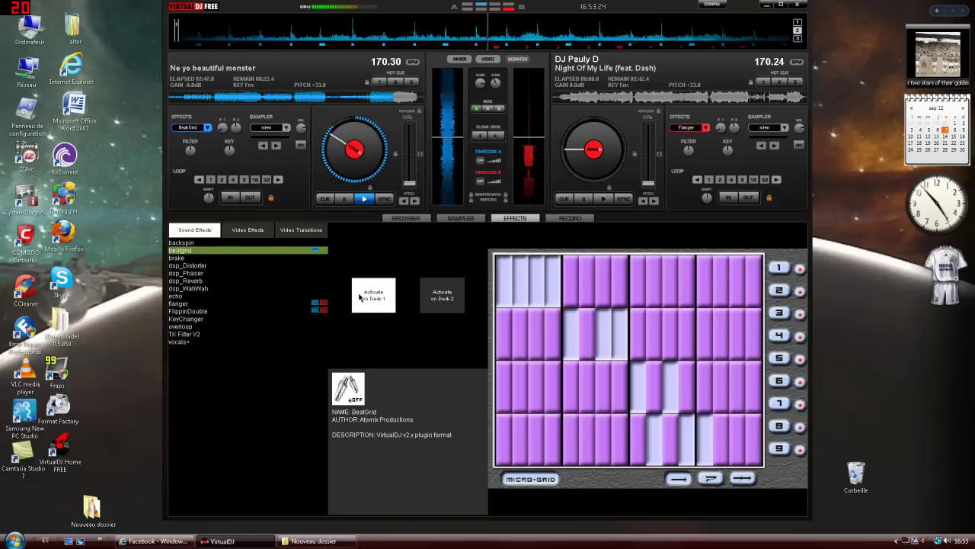
{"action": "left_click", "coordinate": [360, 296]}
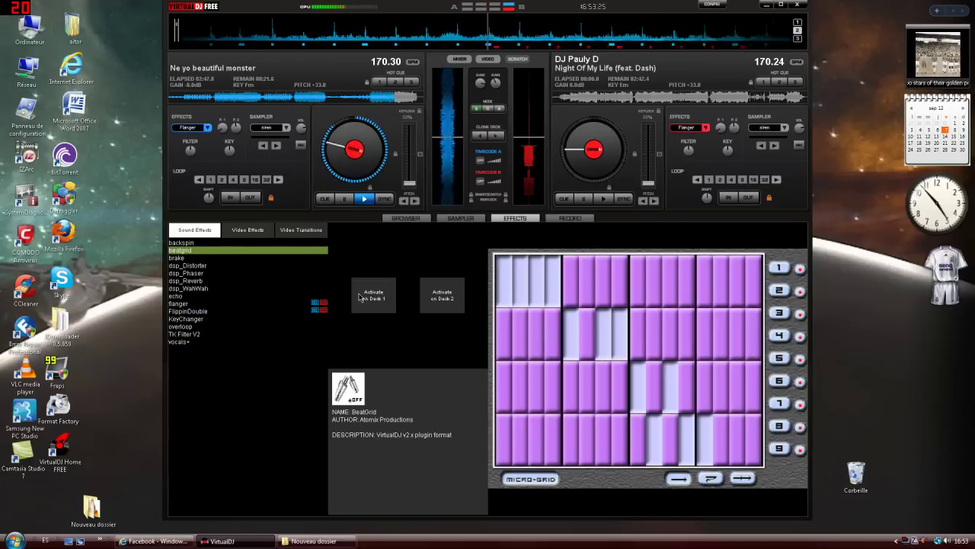
Step: Alternate deck 1 from the flanger back to BeatGrid and switch BeatGrid on and off repeatedly
{"action": "left_click", "coordinate": [263, 304]}
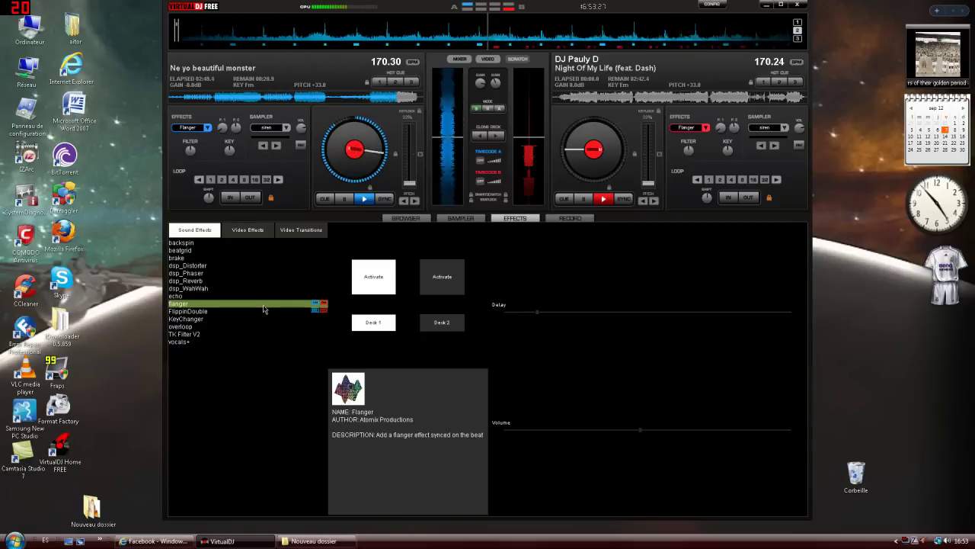
{"action": "left_click", "coordinate": [190, 251]}
{"action": "left_click", "coordinate": [376, 295]}
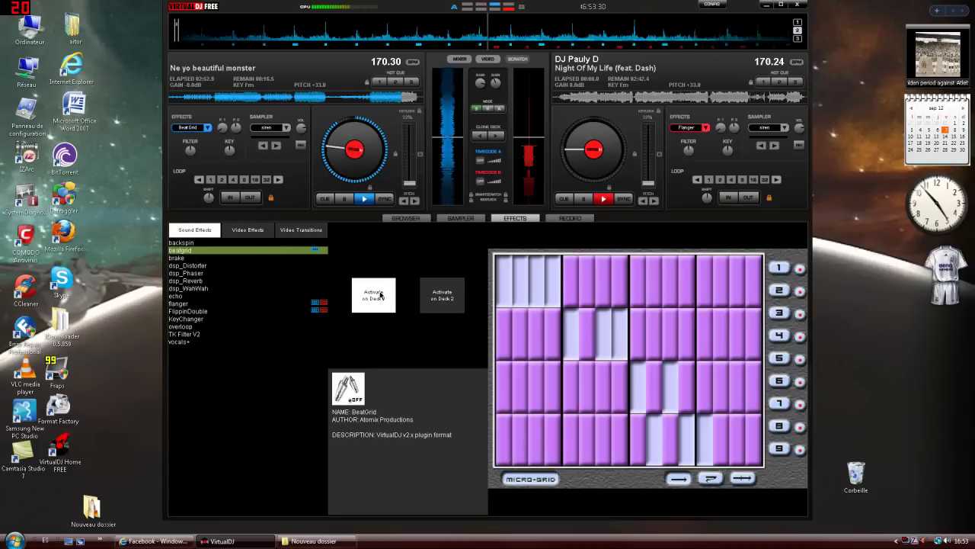
{"action": "left_click", "coordinate": [382, 296]}
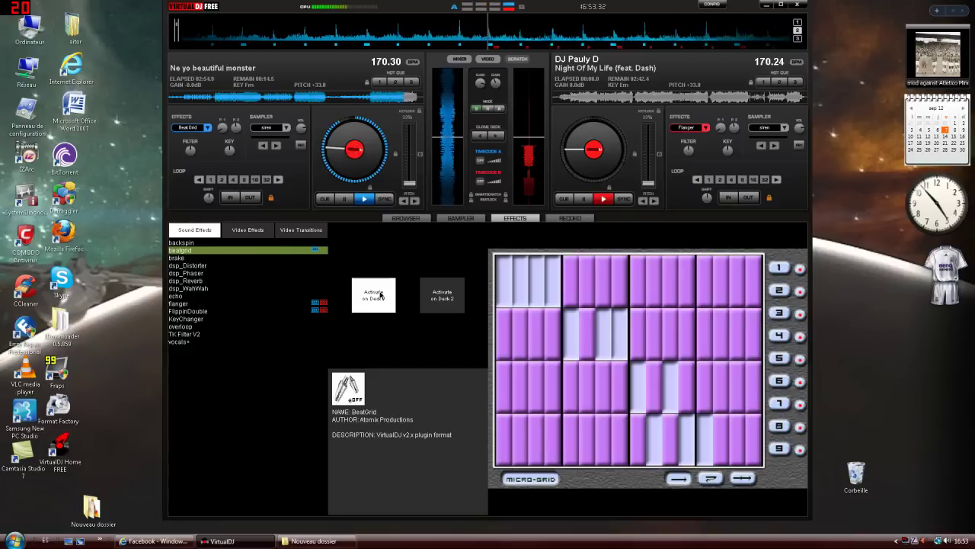
{"action": "left_click", "coordinate": [381, 295]}
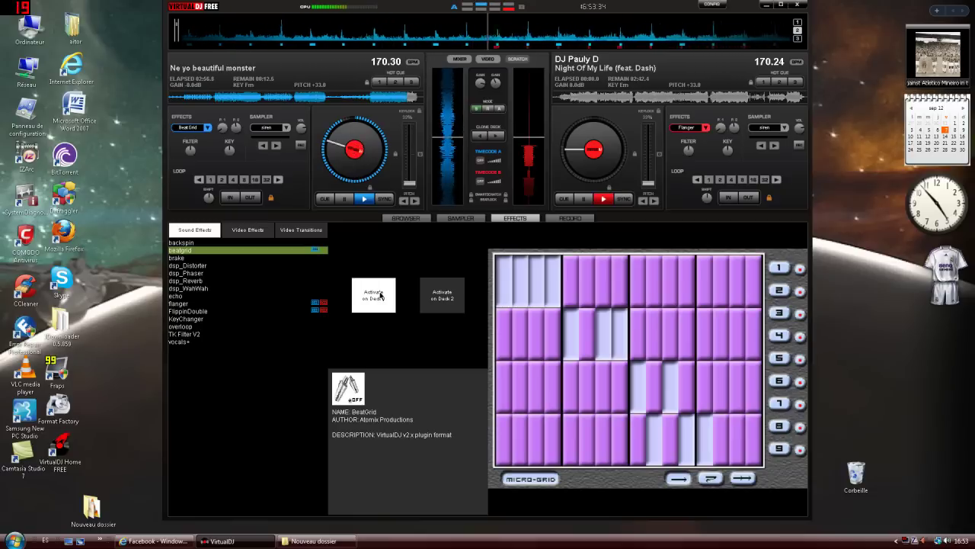
Step: Switch deck 1 to the flanger, return to beatgrid, and apply a final BeatGrid burst near the track's end
{"action": "left_click", "coordinate": [297, 306]}
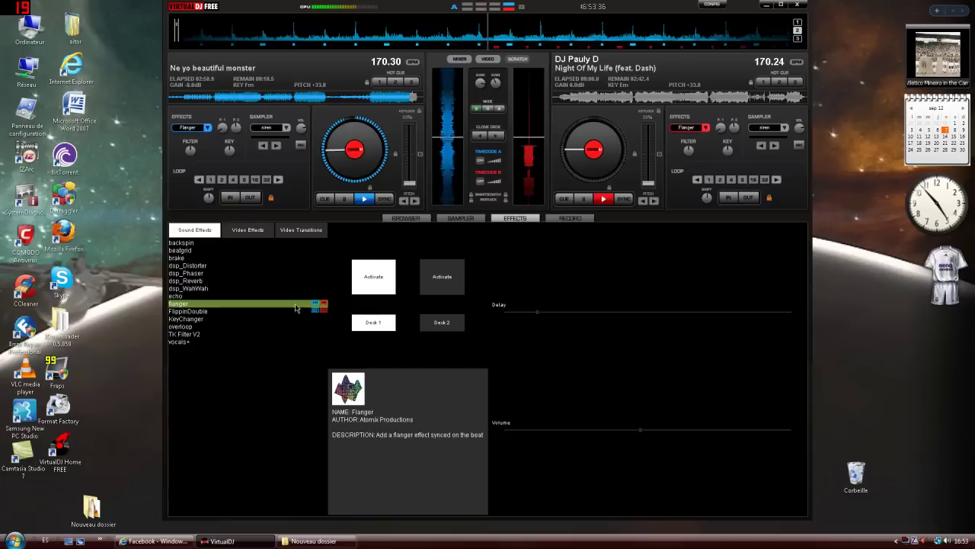
{"action": "left_click", "coordinate": [289, 250]}
{"action": "left_click", "coordinate": [358, 297]}
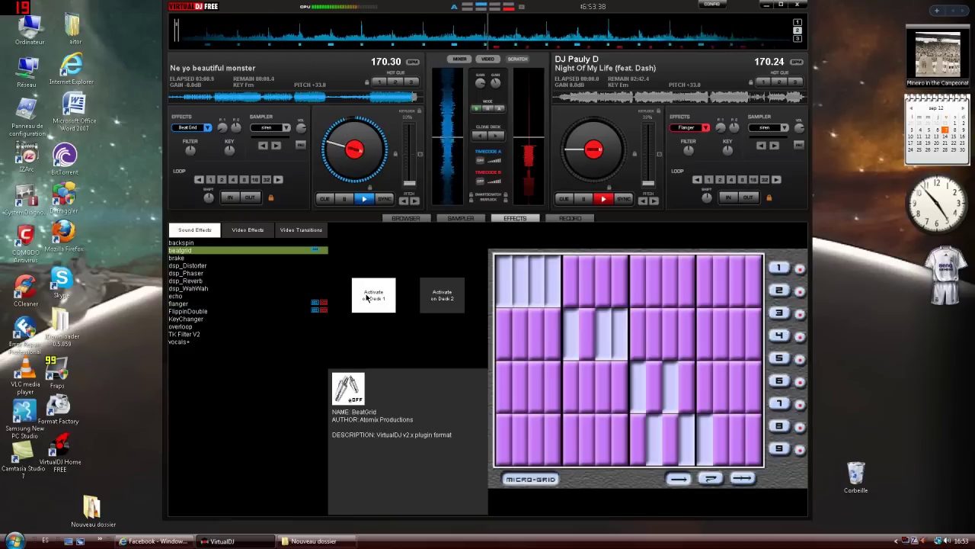
{"action": "left_click", "coordinate": [365, 298]}
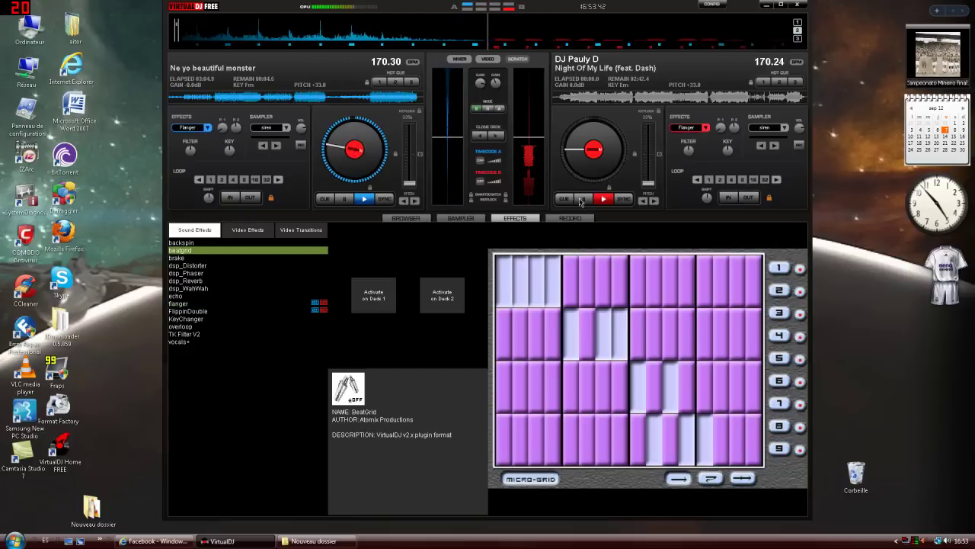
Step: Start the track on deck 2 and run a 4-beat loop on it, activating BeatGrid on both decks
{"action": "key", "text": "space"}
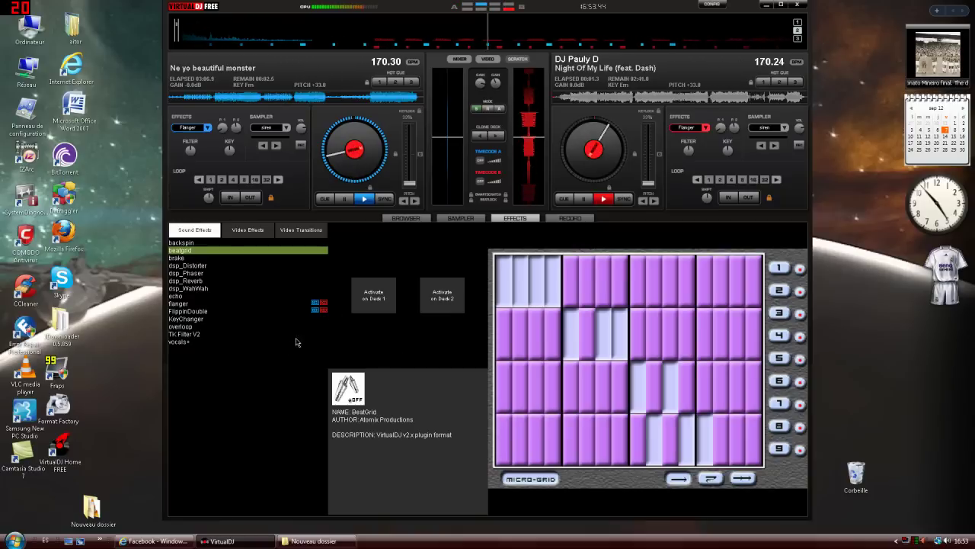
{"action": "left_click", "coordinate": [373, 297]}
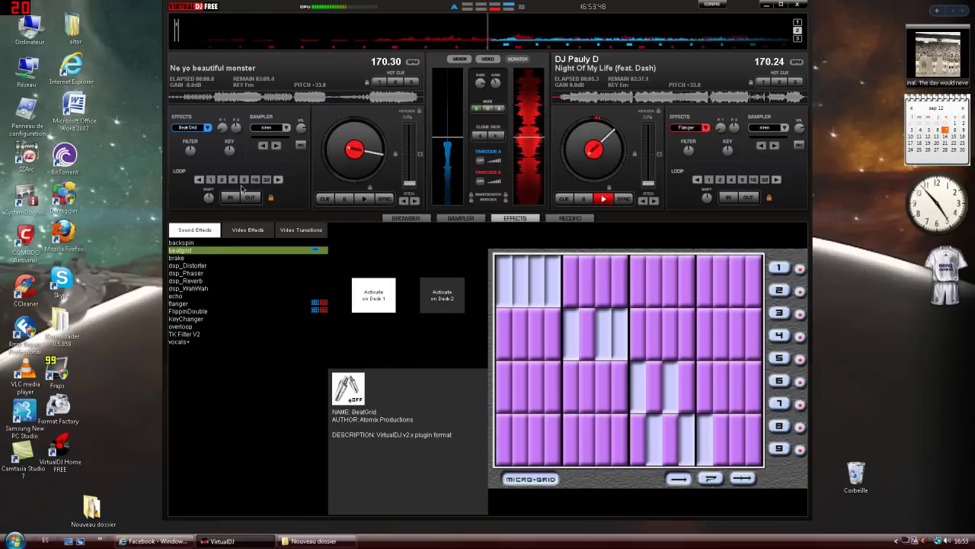
{"action": "left_click", "coordinate": [731, 180]}
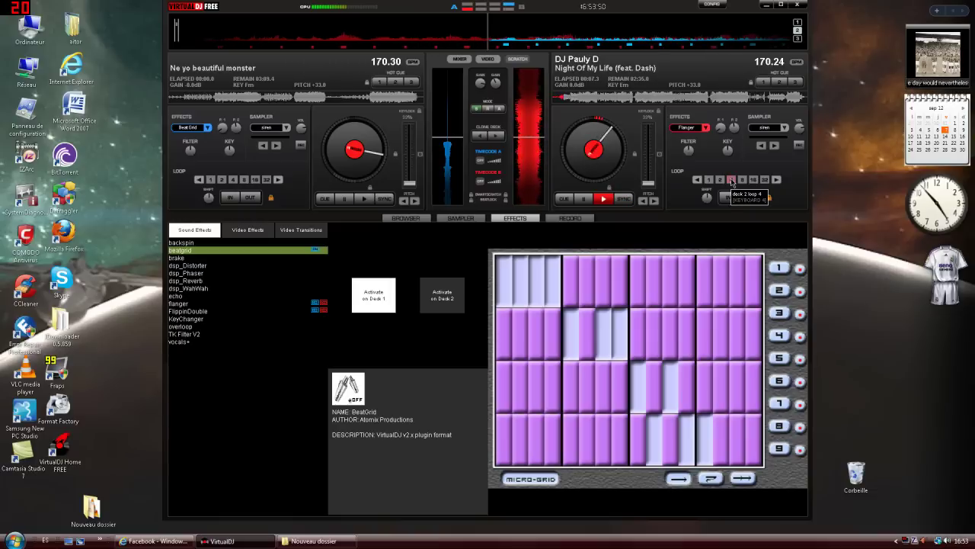
{"action": "left_click", "coordinate": [445, 299]}
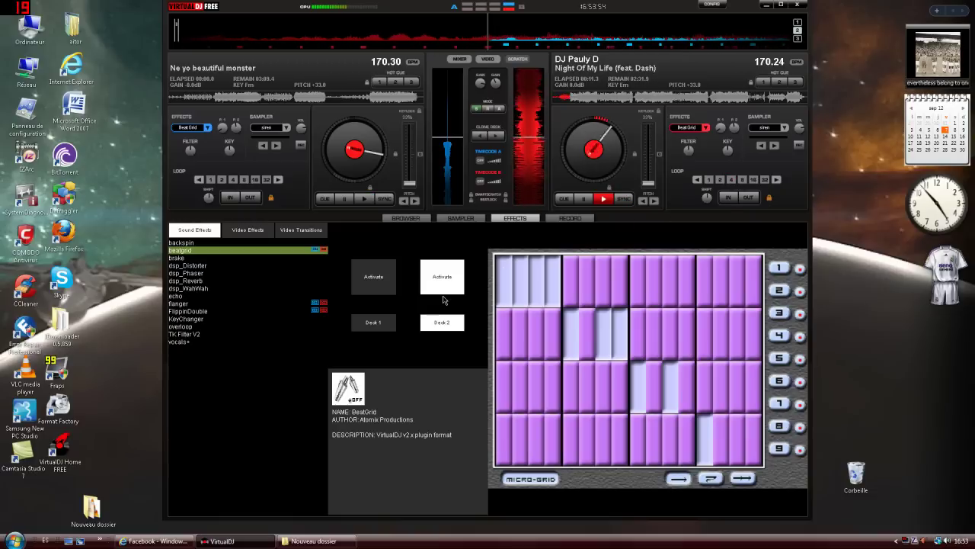
Step: Try the flanger and FlippinDouble sound effects, and activate the flanger on deck 2
{"action": "left_click", "coordinate": [266, 304]}
{"action": "left_click", "coordinate": [381, 326]}
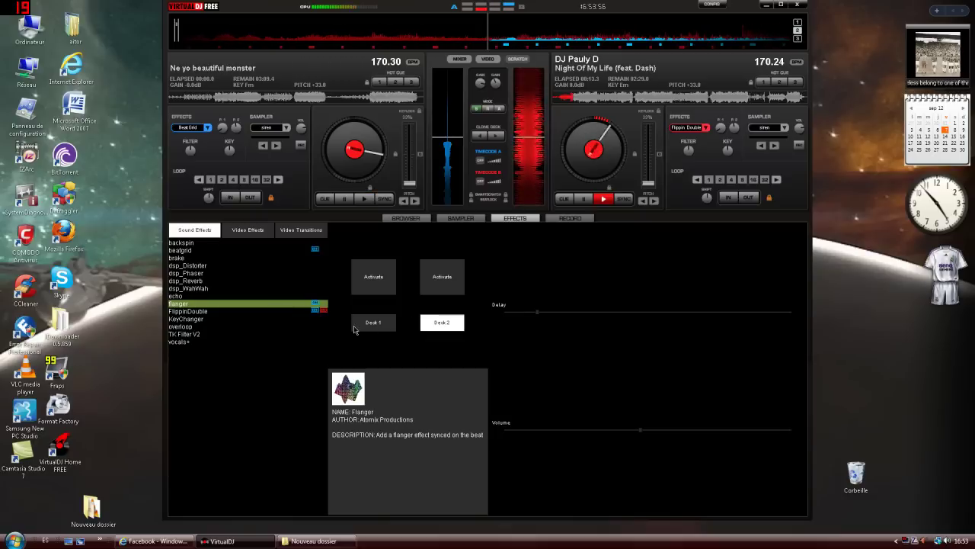
{"action": "left_click", "coordinate": [320, 311]}
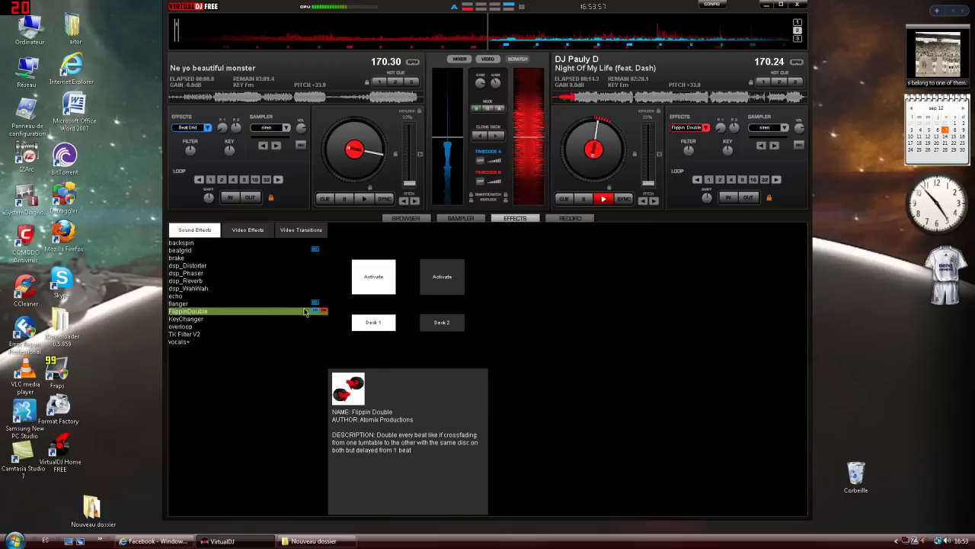
{"action": "left_click", "coordinate": [453, 285]}
{"action": "left_click", "coordinate": [317, 305]}
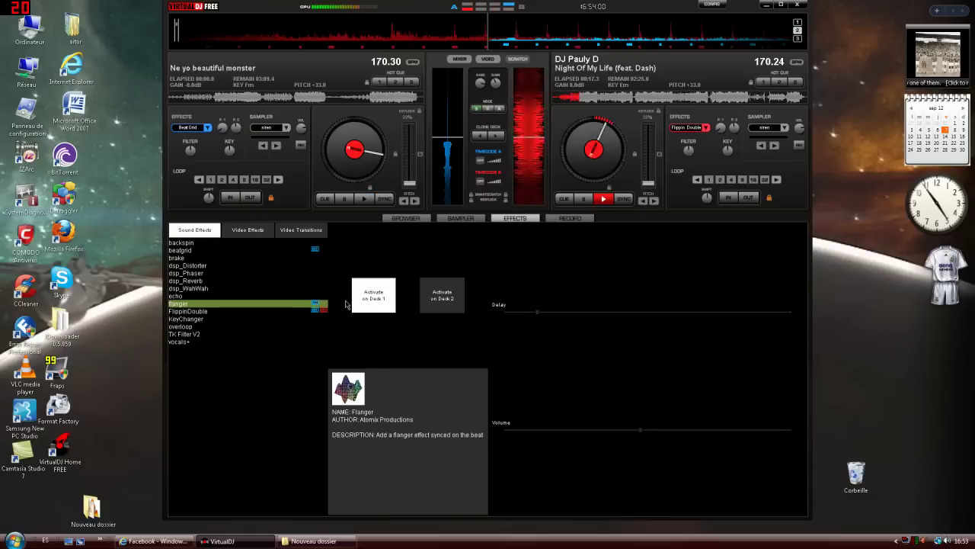
{"action": "left_click", "coordinate": [445, 301]}
Step: Run and release a 4-beat loop on deck 2, and replace its flanger with the BeatGrid effect
{"action": "left_click", "coordinate": [730, 179]}
{"action": "left_click", "coordinate": [748, 198]}
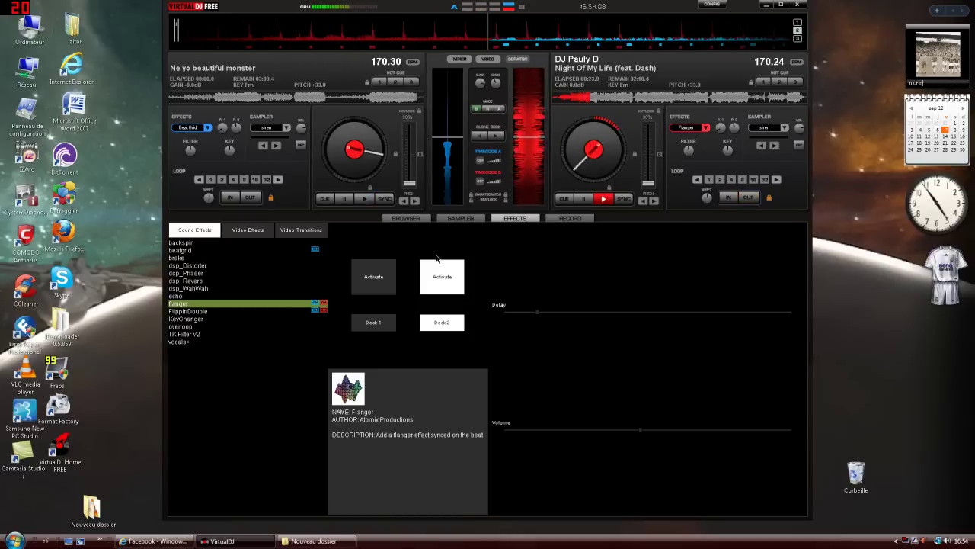
{"action": "left_click", "coordinate": [286, 250]}
{"action": "left_click", "coordinate": [449, 284]}
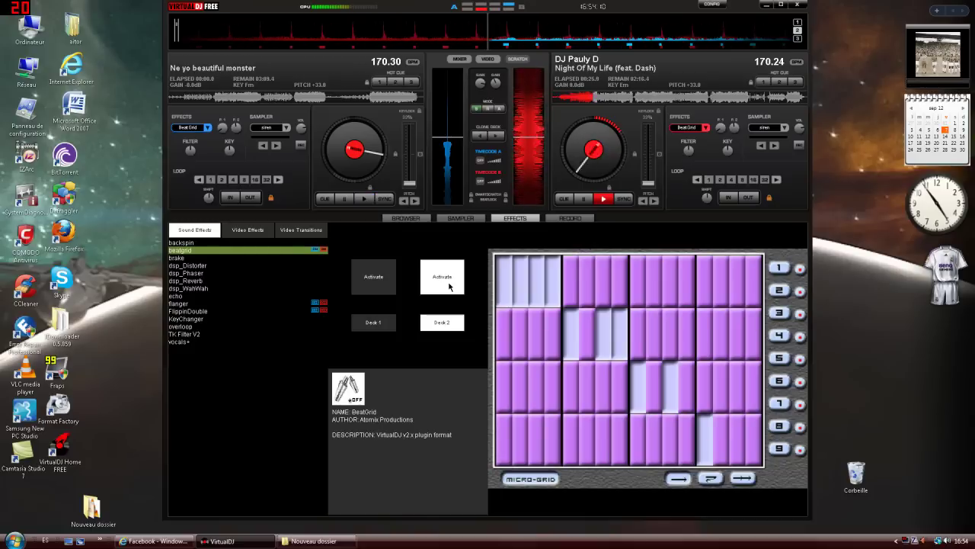
Step: Turn off BeatGrid on deck 2 after a short burst, and switch the flanger off and back on
{"action": "left_click", "coordinate": [450, 285]}
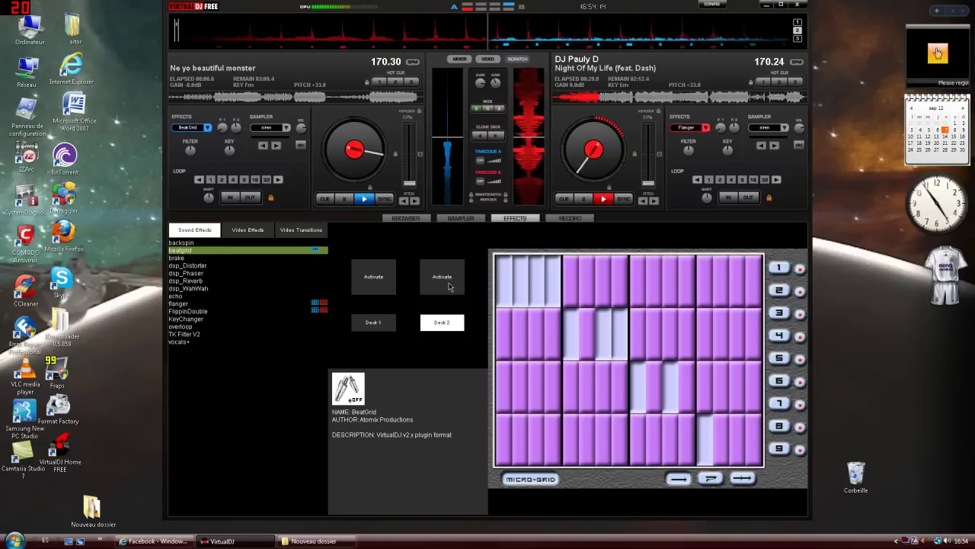
{"action": "left_click", "coordinate": [449, 285]}
{"action": "left_click", "coordinate": [450, 285]}
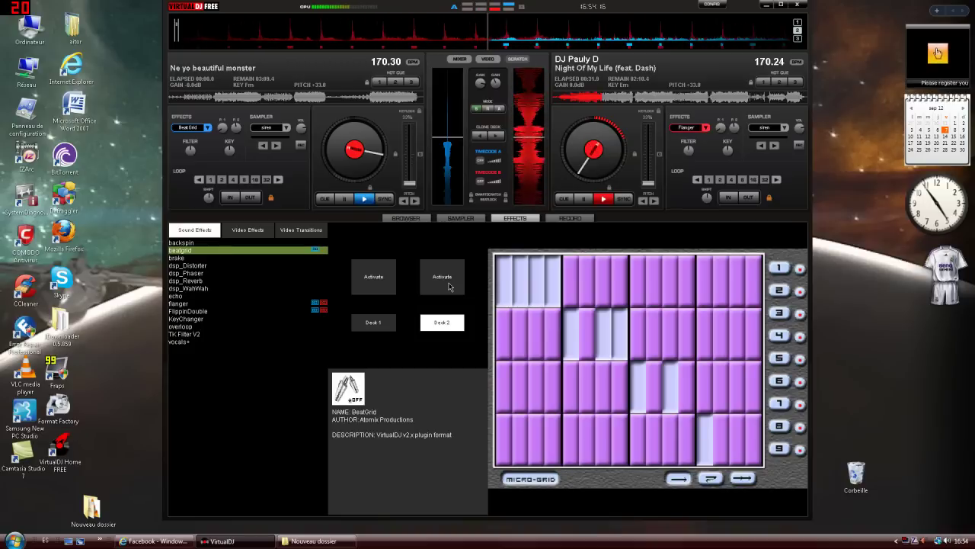
{"action": "left_click", "coordinate": [291, 305]}
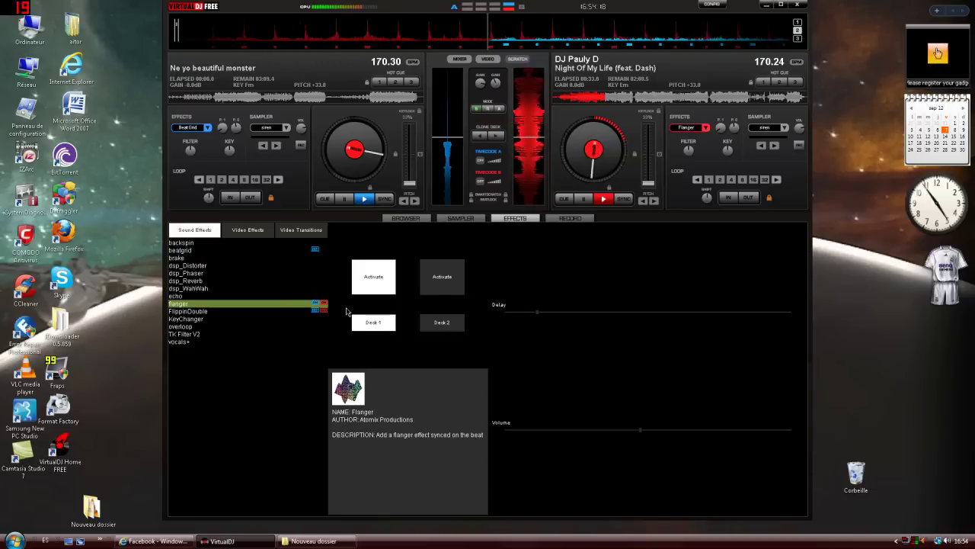
{"action": "left_click", "coordinate": [445, 320]}
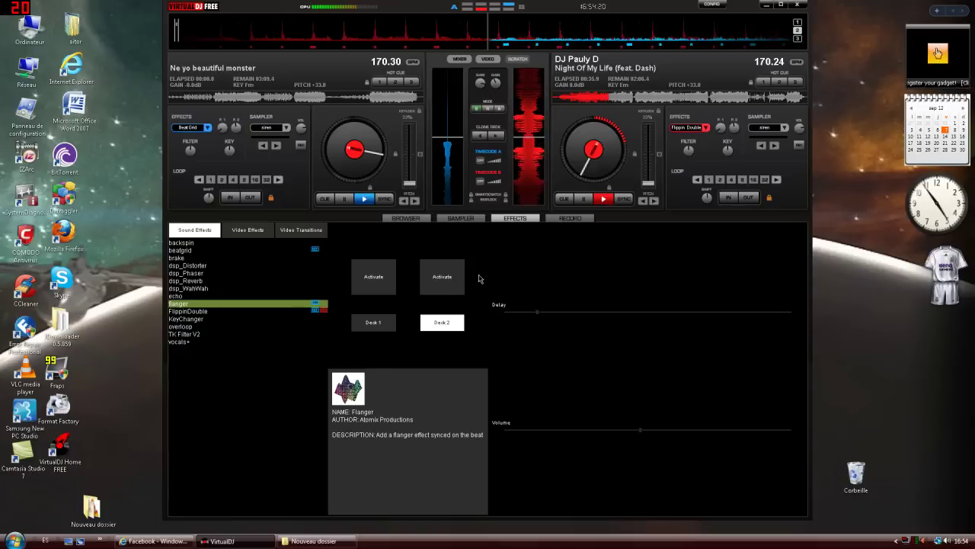
{"action": "left_click", "coordinate": [456, 281]}
Step: Retrigger FlippinDouble on deck 2 and apply a short BeatGrid burst over it
{"action": "left_click", "coordinate": [309, 311]}
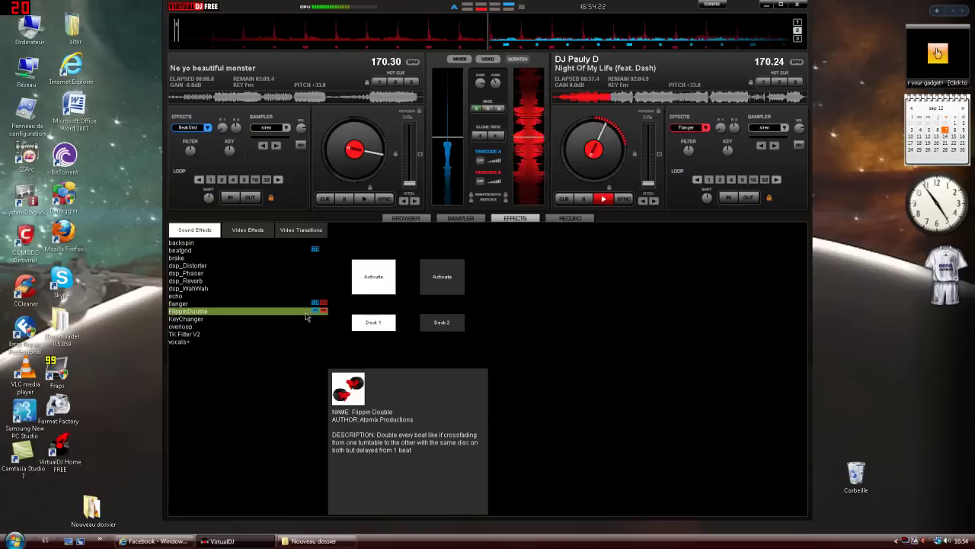
{"action": "left_click", "coordinate": [432, 288]}
{"action": "left_click", "coordinate": [436, 288]}
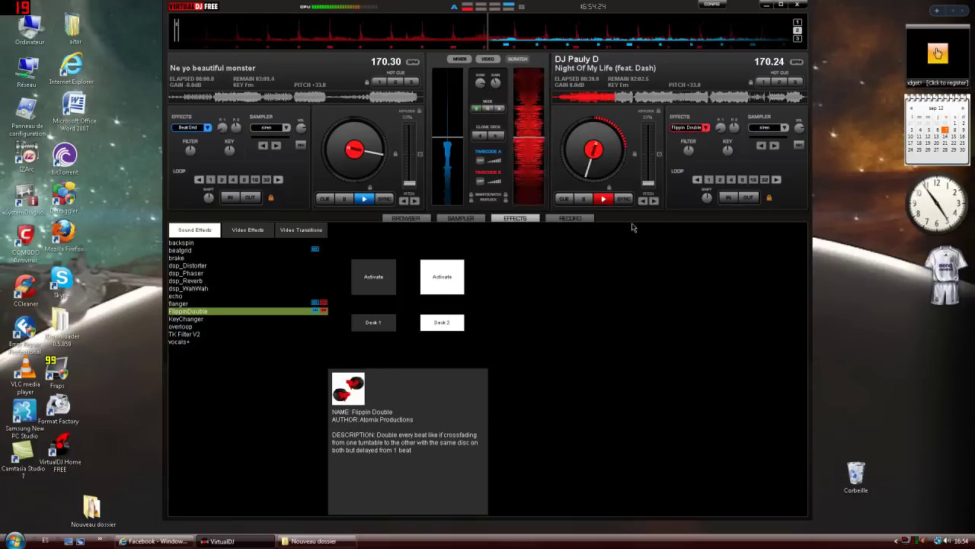
{"action": "left_click", "coordinate": [301, 250]}
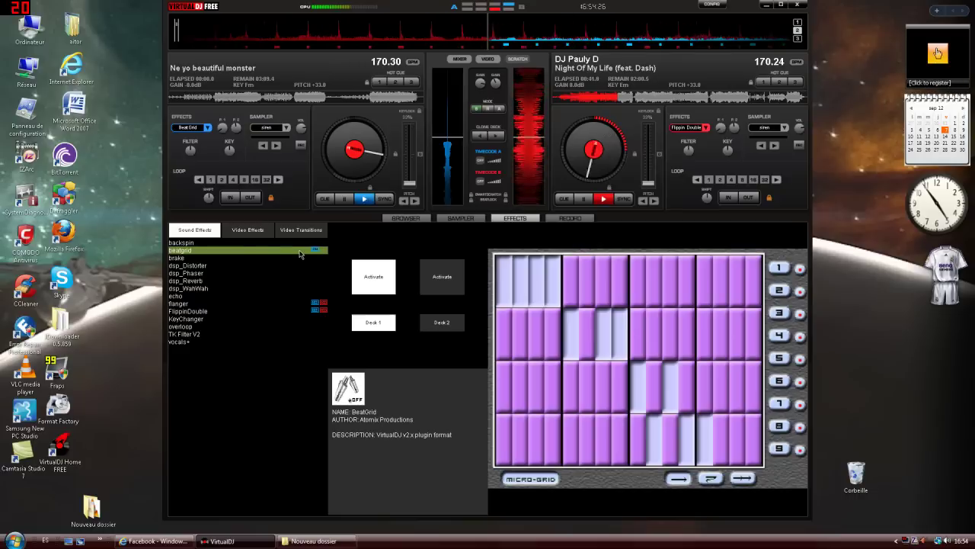
{"action": "left_click", "coordinate": [441, 287]}
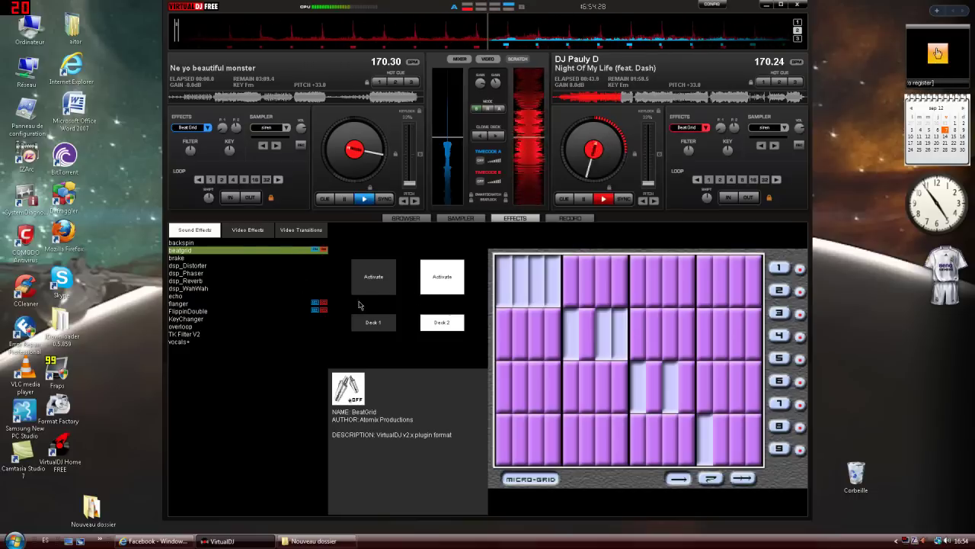
{"action": "left_click", "coordinate": [434, 293]}
Step: Turn off the flanger on deck 2 and retrigger FlippinDouble after viewing the KeyChanger effect
{"action": "left_click", "coordinate": [288, 299]}
{"action": "left_click", "coordinate": [289, 304]}
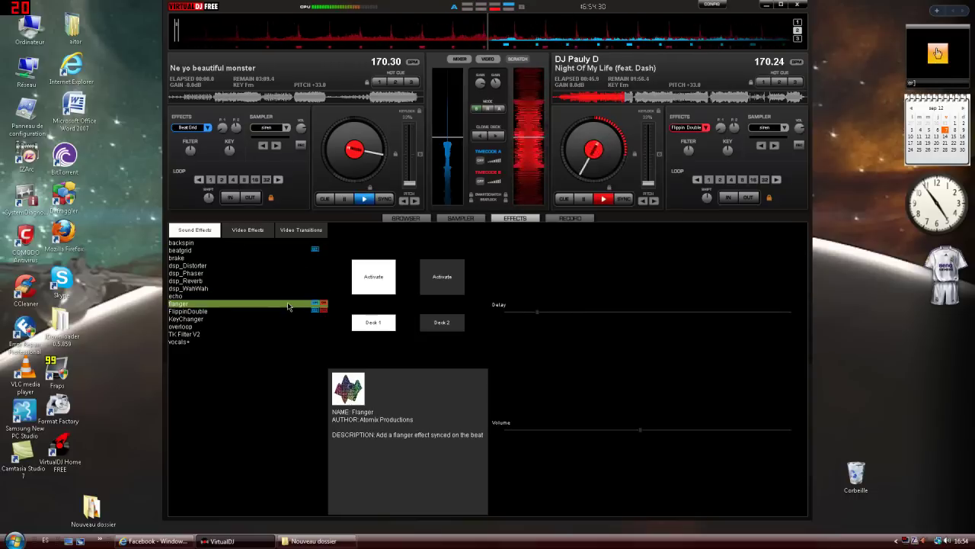
{"action": "left_click", "coordinate": [282, 319]}
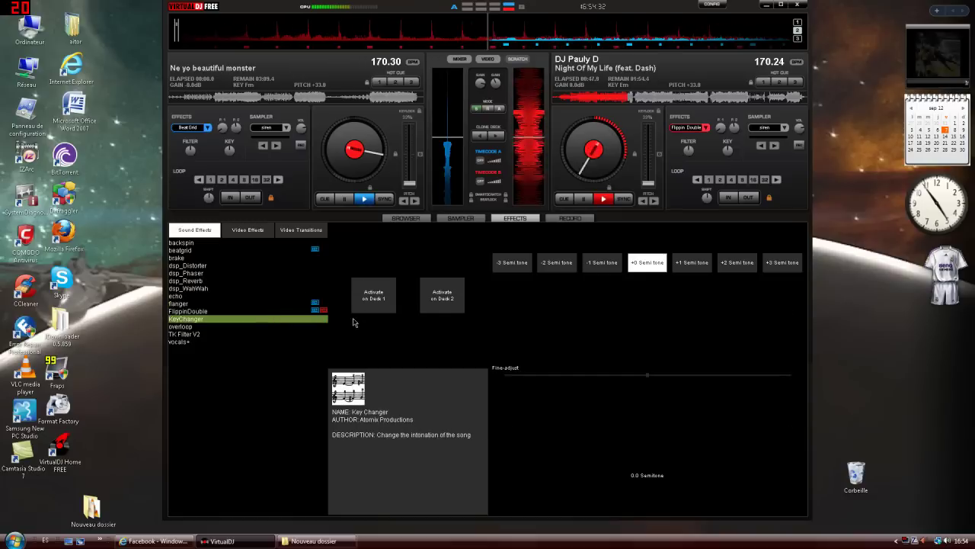
{"action": "left_click", "coordinate": [244, 311]}
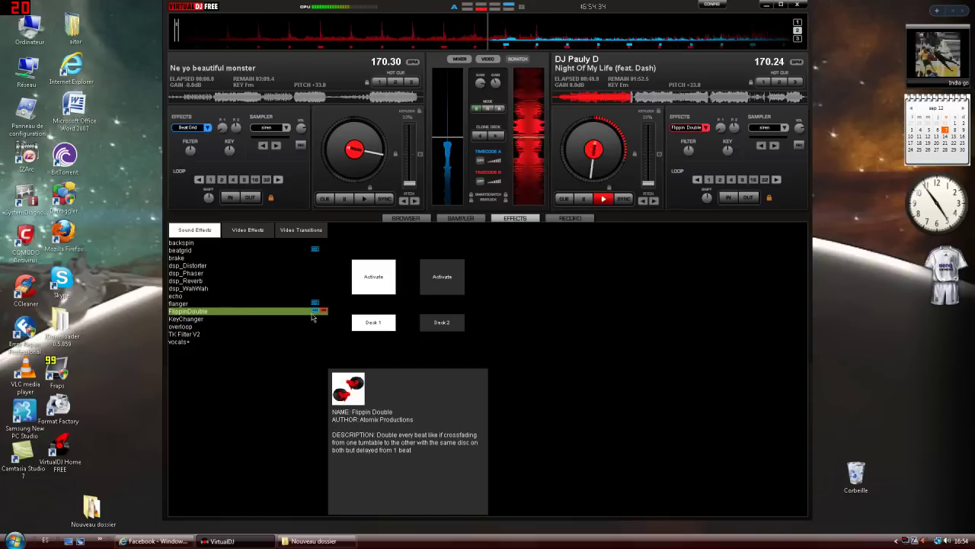
{"action": "left_click", "coordinate": [435, 287]}
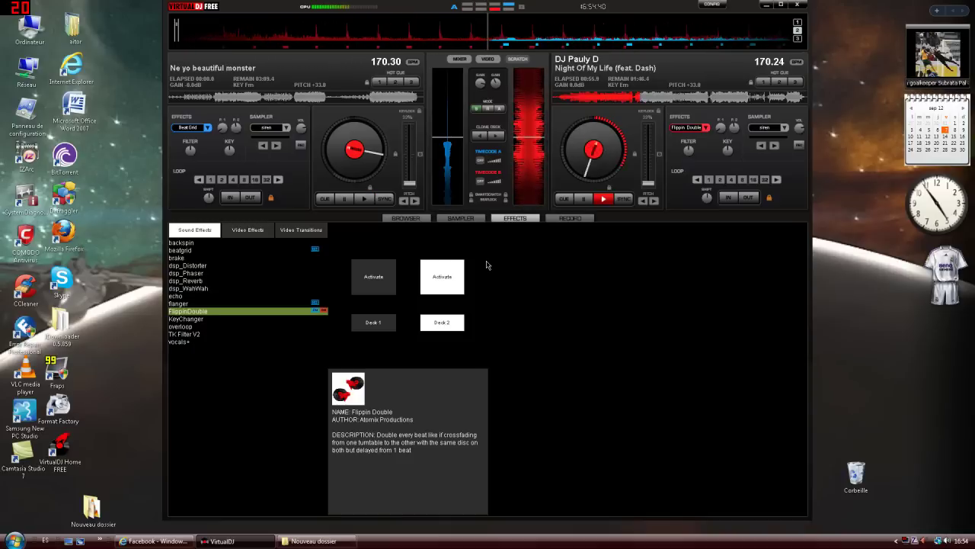
Step: Reactivate the flanger on deck 2 and add a short BeatGrid burst
{"action": "left_click", "coordinate": [240, 304]}
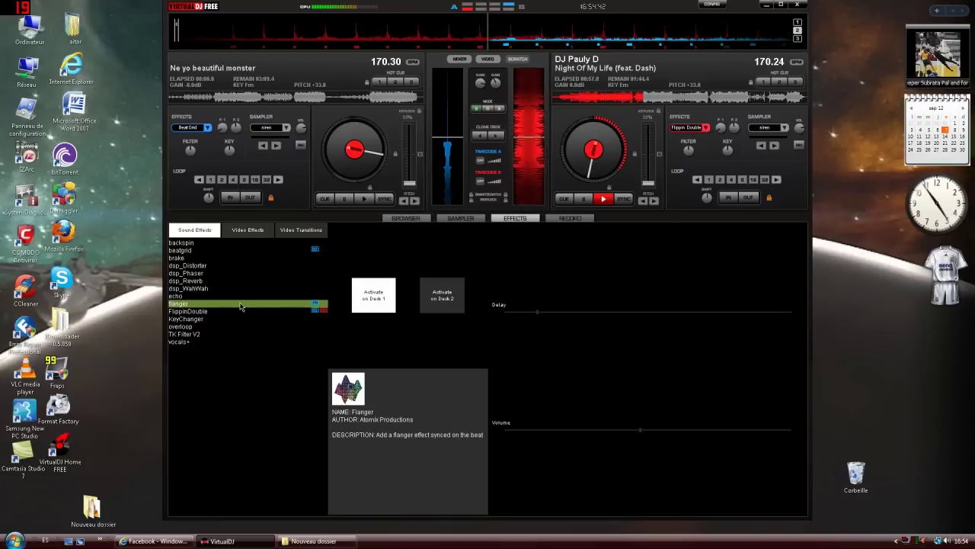
{"action": "left_click", "coordinate": [431, 288]}
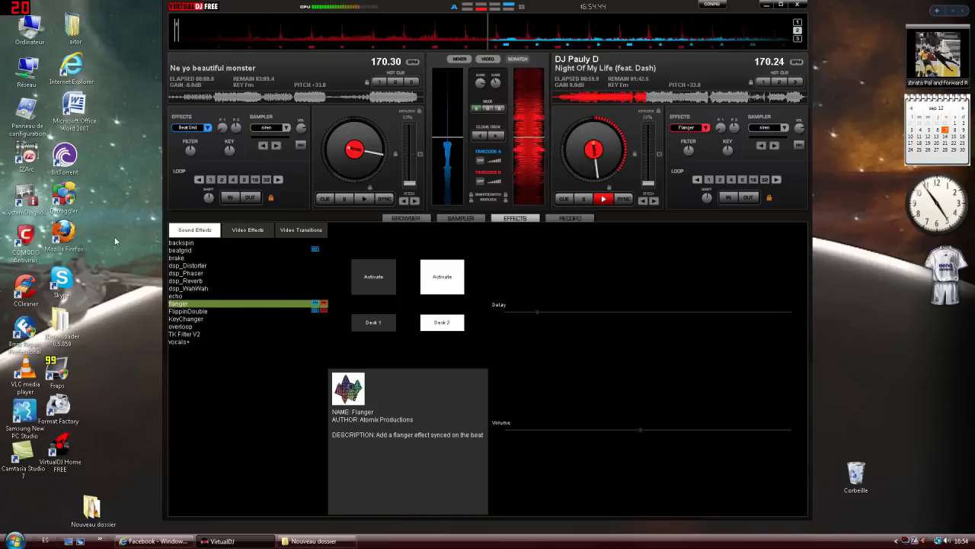
{"action": "left_click", "coordinate": [238, 251]}
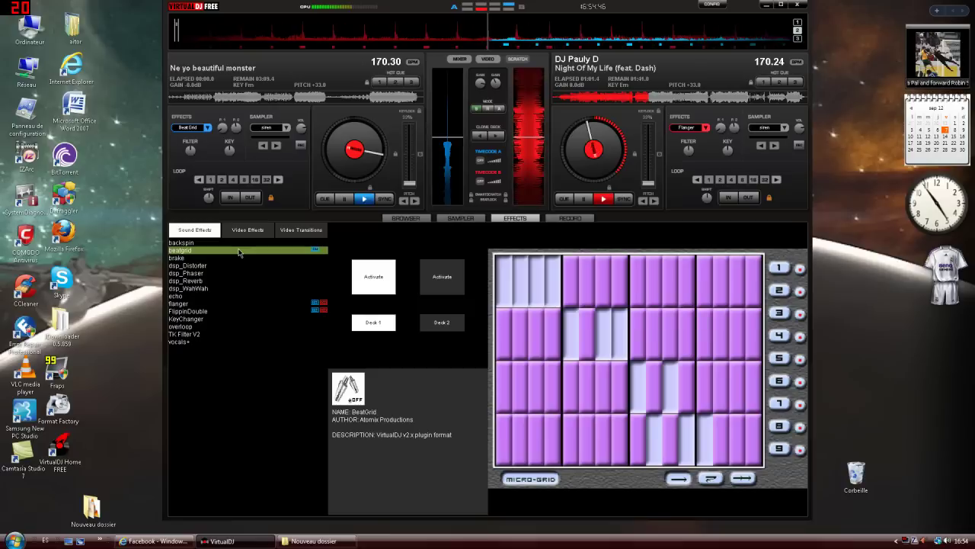
{"action": "left_click", "coordinate": [440, 284]}
{"action": "left_click", "coordinate": [440, 283]}
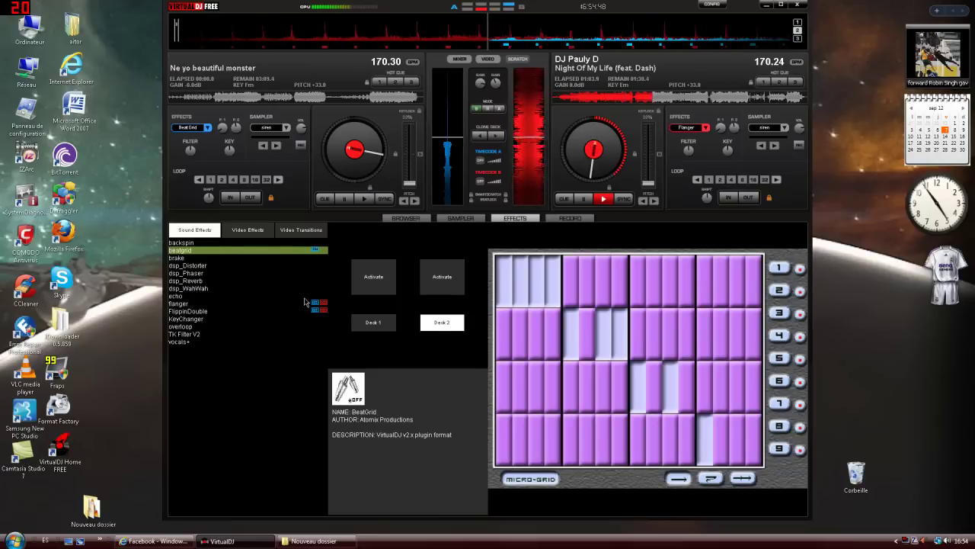
Step: Switch the flanger off and on again on deck 2, and retrigger FlippinDouble
{"action": "left_click", "coordinate": [297, 303]}
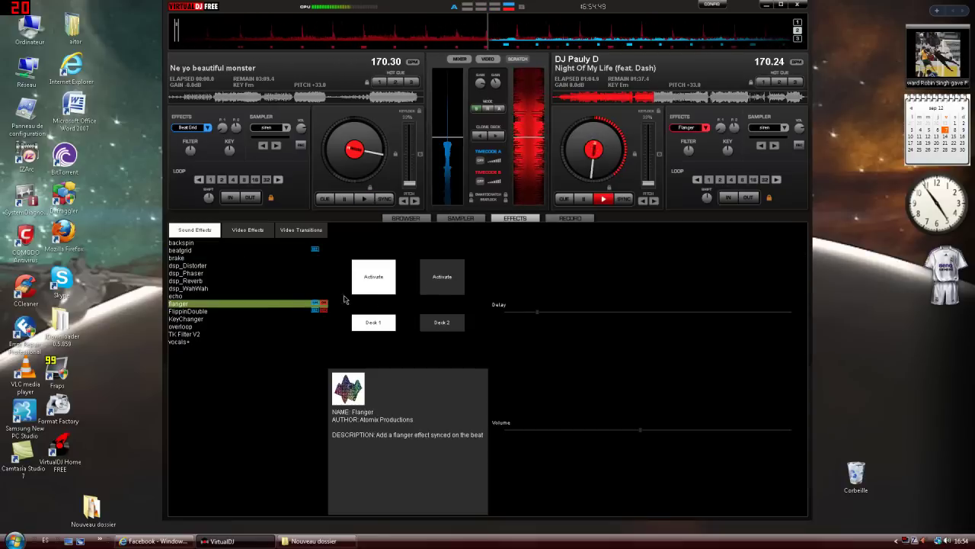
{"action": "left_click", "coordinate": [445, 284]}
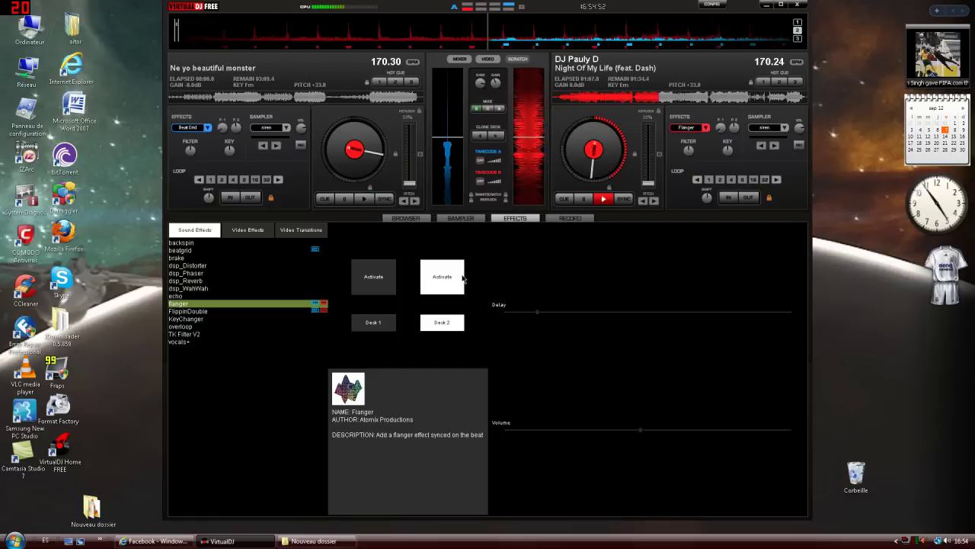
{"action": "left_click", "coordinate": [292, 311]}
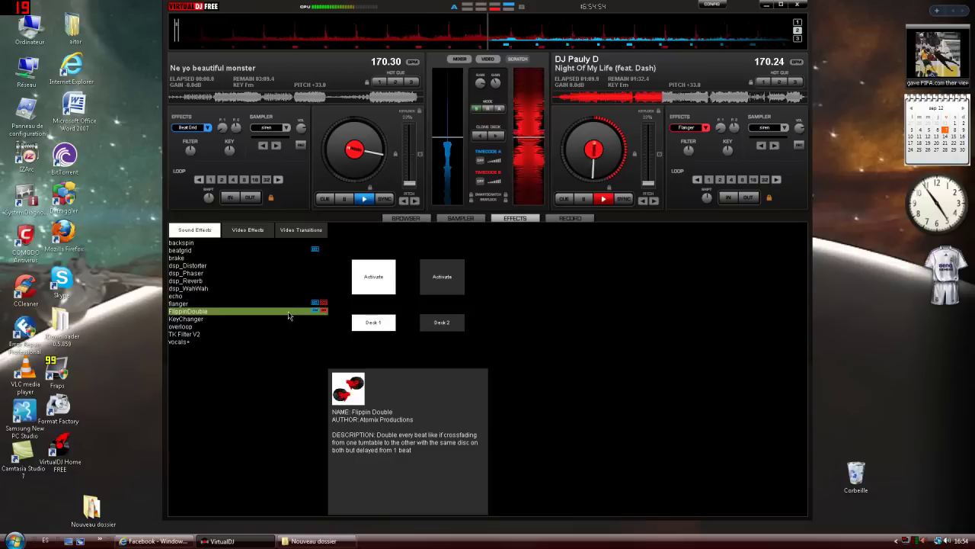
{"action": "left_click", "coordinate": [439, 277]}
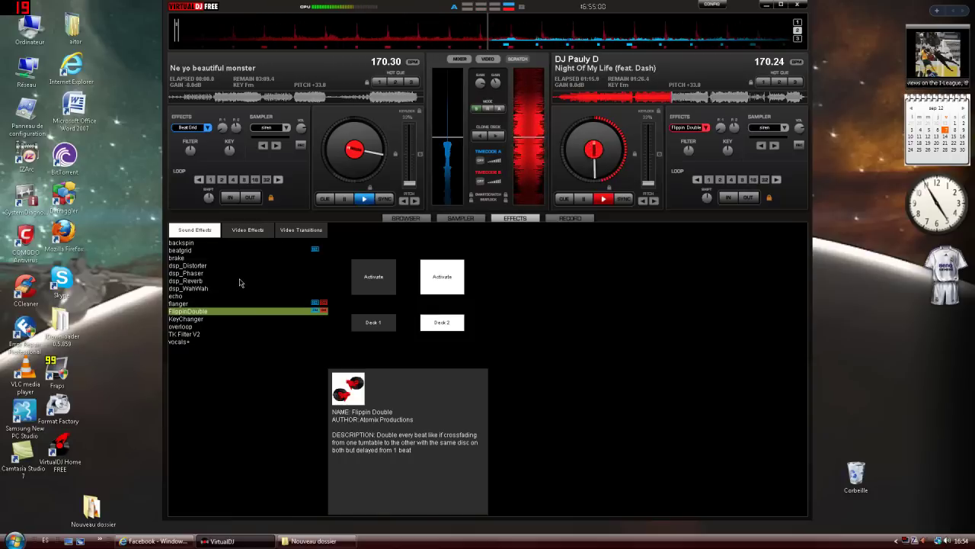
Step: Apply a BeatGrid burst to deck 2, and run and release an 8-beat loop
{"action": "left_click", "coordinate": [238, 250]}
{"action": "left_click", "coordinate": [440, 275]}
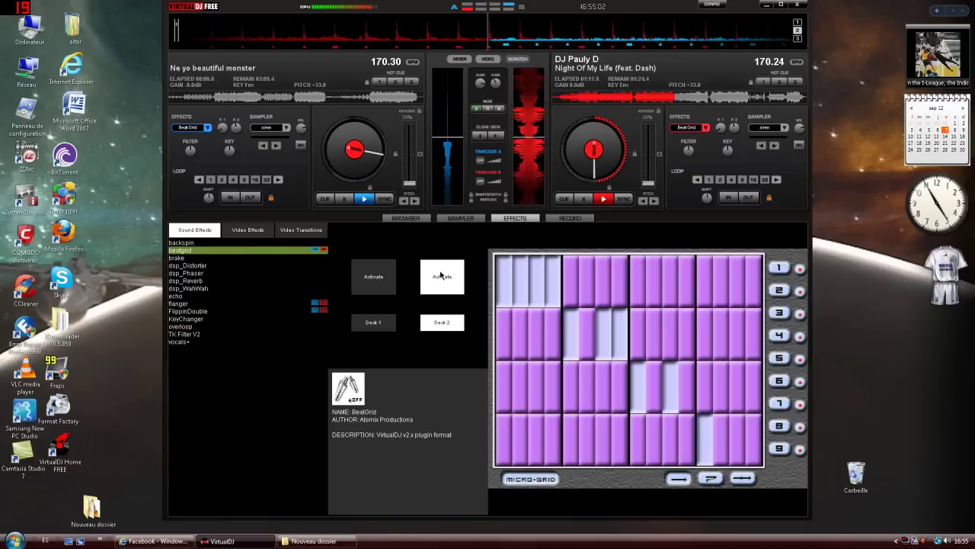
{"action": "left_click", "coordinate": [441, 276]}
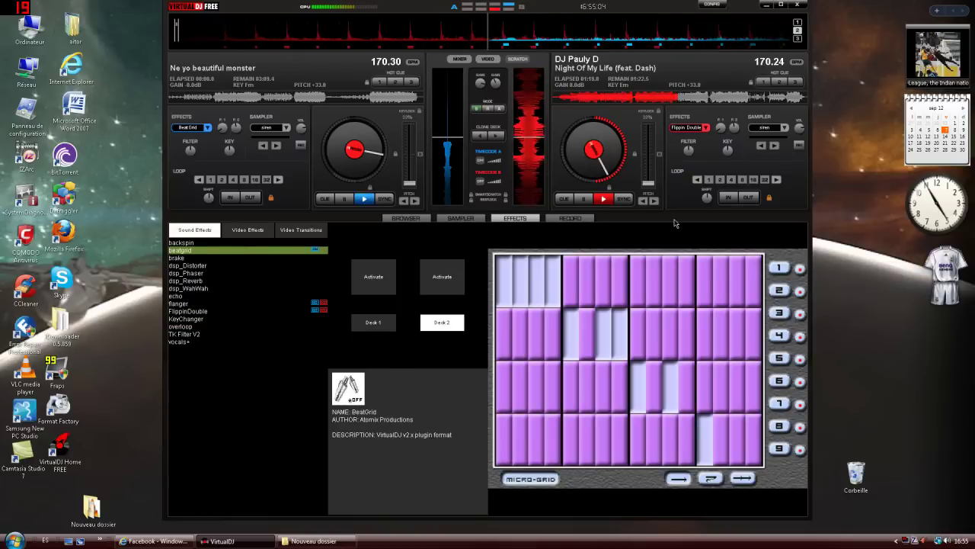
{"action": "left_click", "coordinate": [742, 179]}
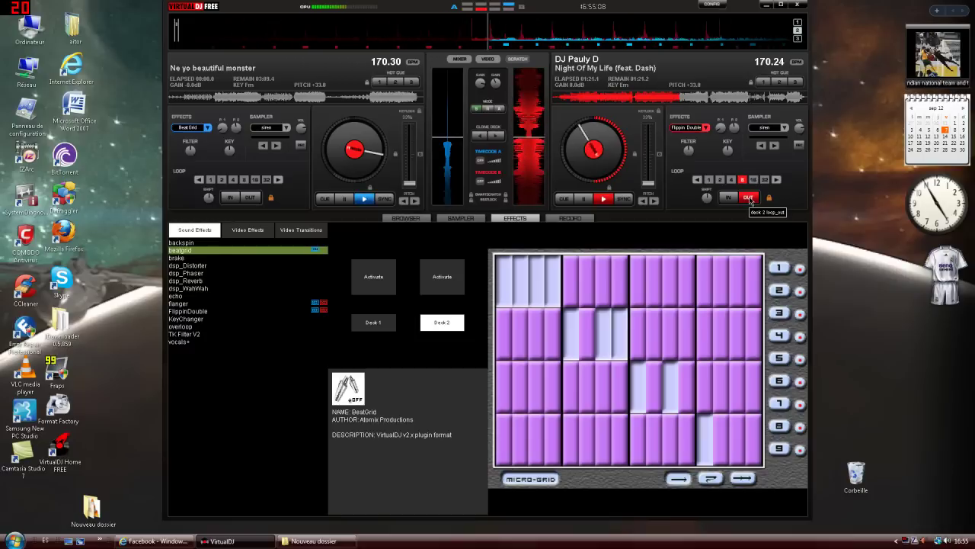
{"action": "left_click", "coordinate": [749, 200]}
Step: Apply another BeatGrid burst on deck 2, retrigger the flanger, and turn off FlippinDouble
{"action": "left_click", "coordinate": [447, 279]}
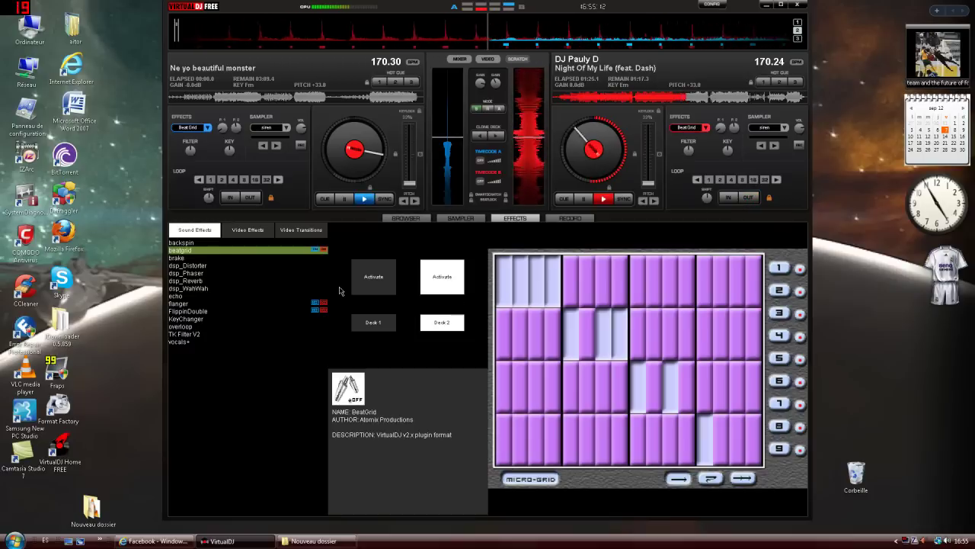
{"action": "left_click", "coordinate": [297, 305]}
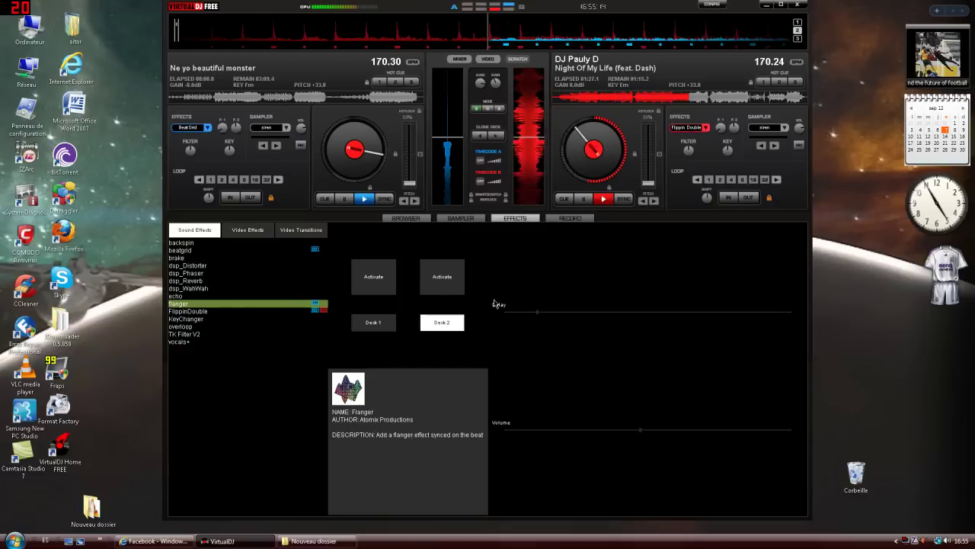
{"action": "left_click", "coordinate": [459, 290]}
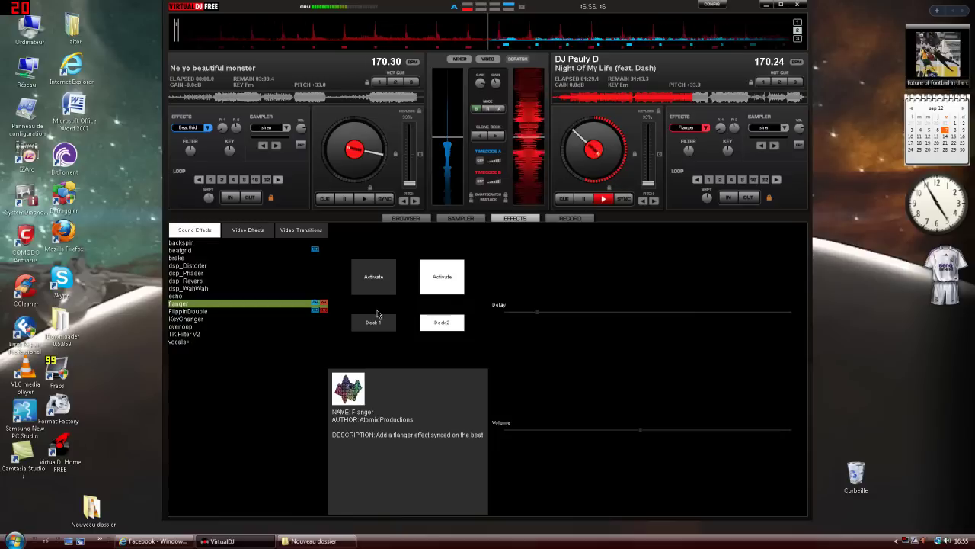
{"action": "left_click", "coordinate": [307, 313]}
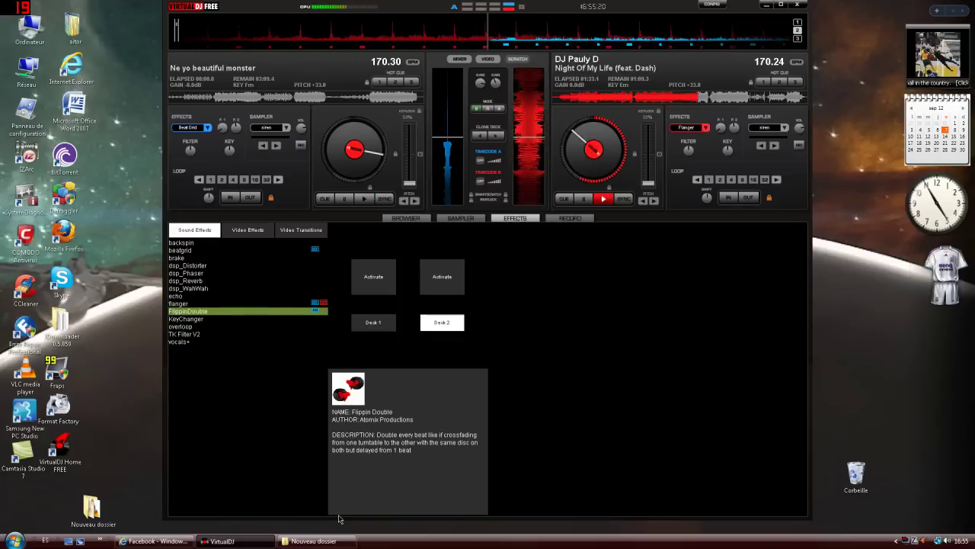
Step: Load the Sean Paul "She Doesn't Mind" track from the Nouveau dossier folder onto deck 1
{"action": "left_click", "coordinate": [313, 540]}
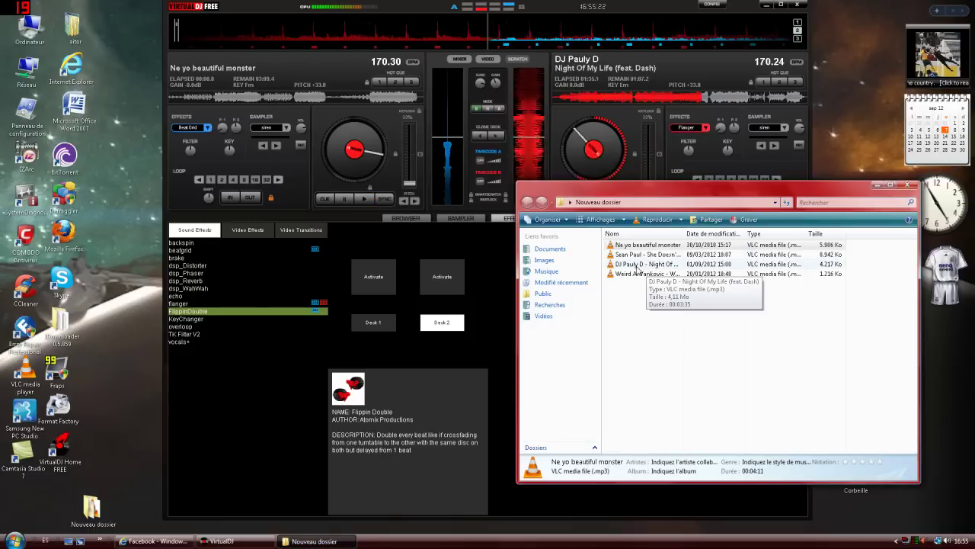
{"action": "left_click_drag", "start_coordinate": [629, 255], "coordinate": [314, 177]}
{"action": "mouse_move", "coordinate": [410, 183]}
{"action": "left_mouse_down"}
{"action": "mouse_move", "coordinate": [411, 158]}
{"action": "mouse_move", "coordinate": [410, 195]}
{"action": "left_mouse_up"}
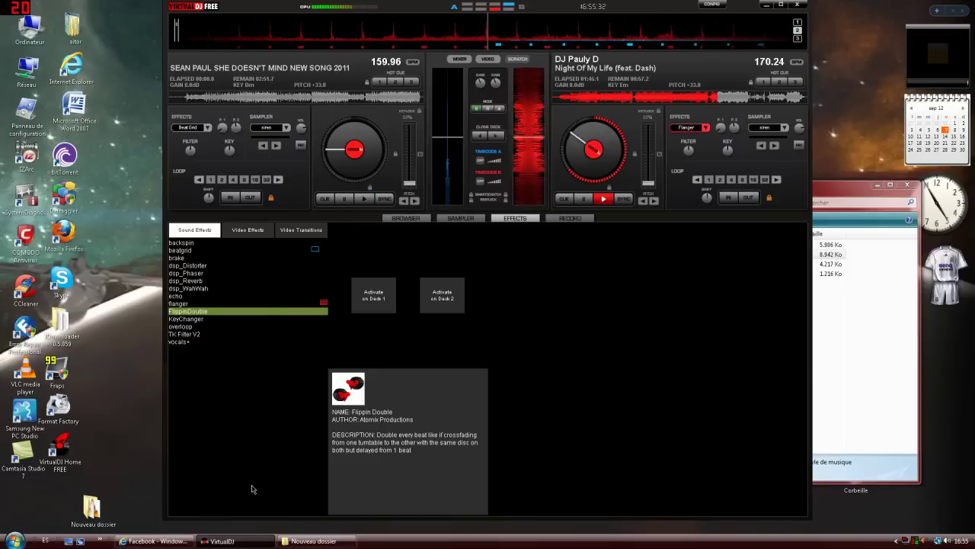
{"action": "left_click", "coordinate": [309, 540]}
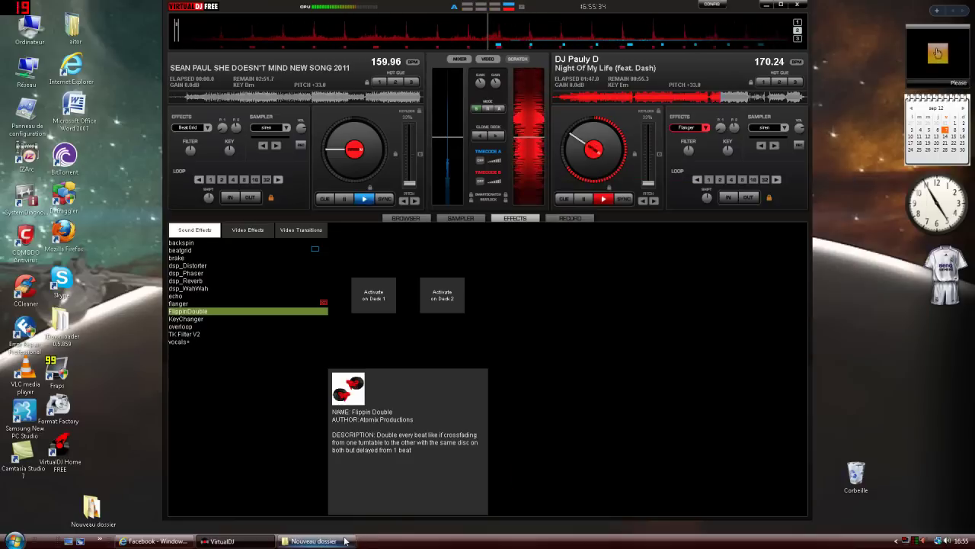
Step: Activate FlippinDouble on deck 2, check the flanger, and add the BeatGrid effect
{"action": "left_click", "coordinate": [442, 302]}
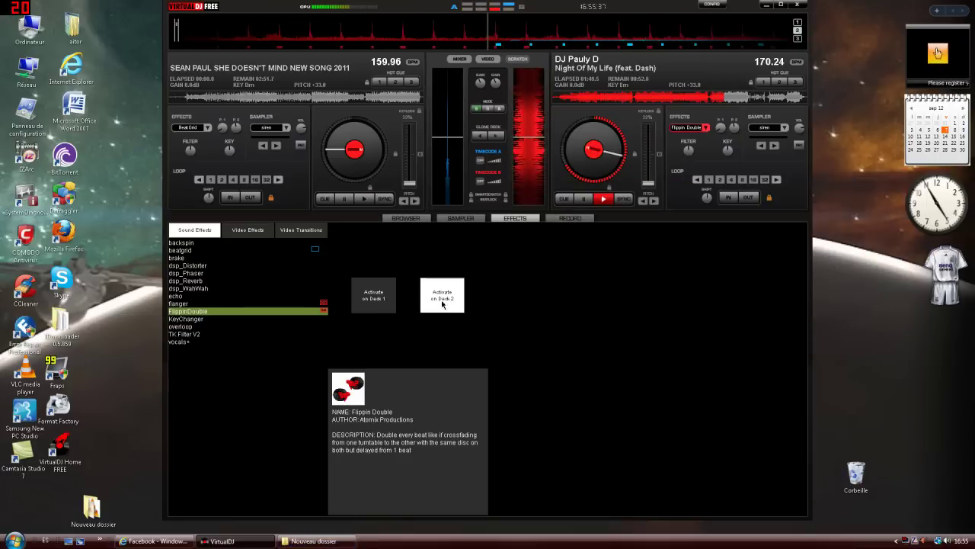
{"action": "left_click", "coordinate": [273, 304]}
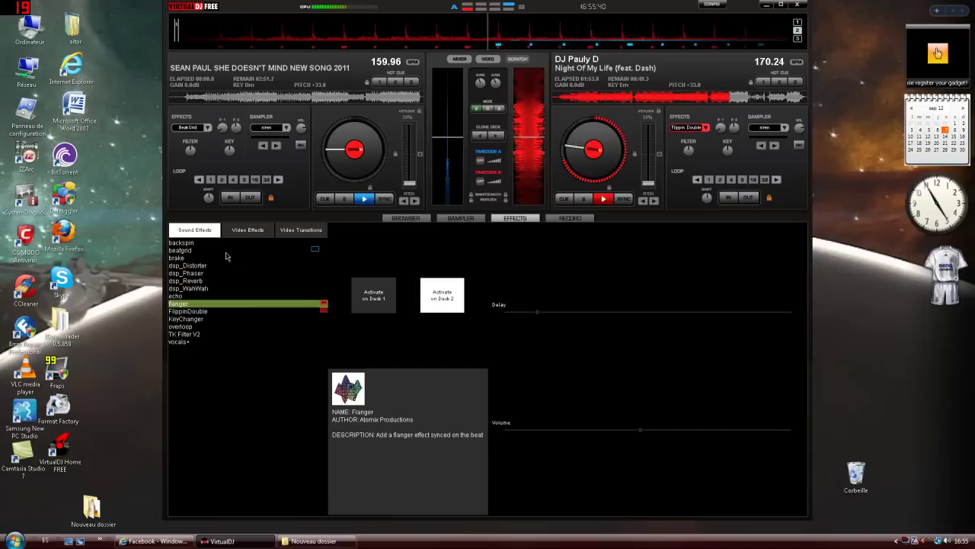
{"action": "left_click", "coordinate": [183, 249]}
{"action": "left_click", "coordinate": [445, 280]}
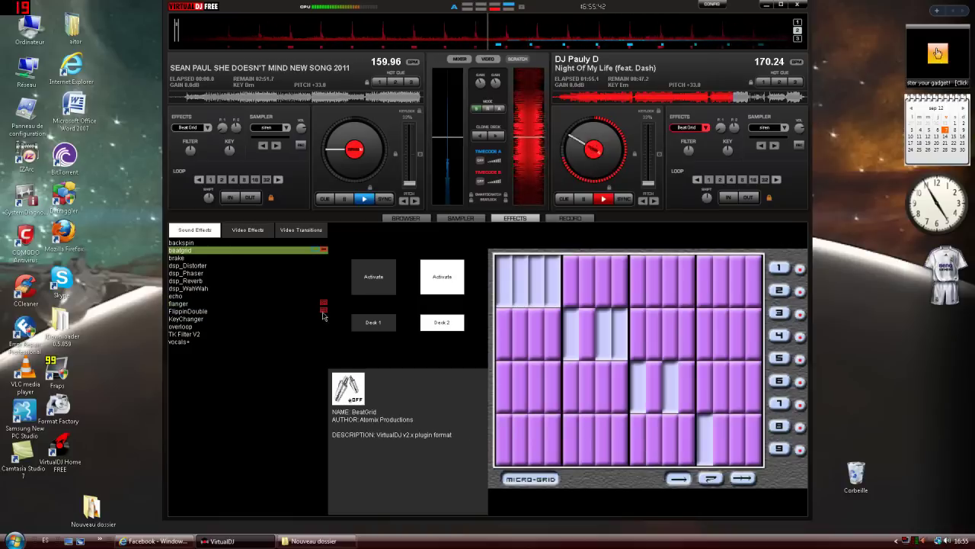
Step: Return deck 2 from BeatGrid to FlippinDouble and jump its track back to an earlier point
{"action": "left_click", "coordinate": [316, 304]}
{"action": "left_click", "coordinate": [302, 311]}
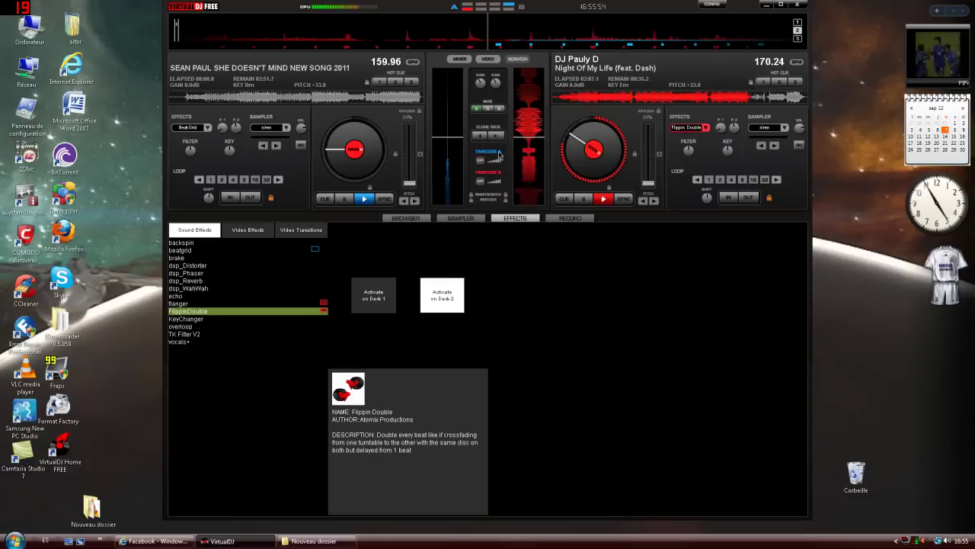
{"action": "left_click", "coordinate": [720, 97]}
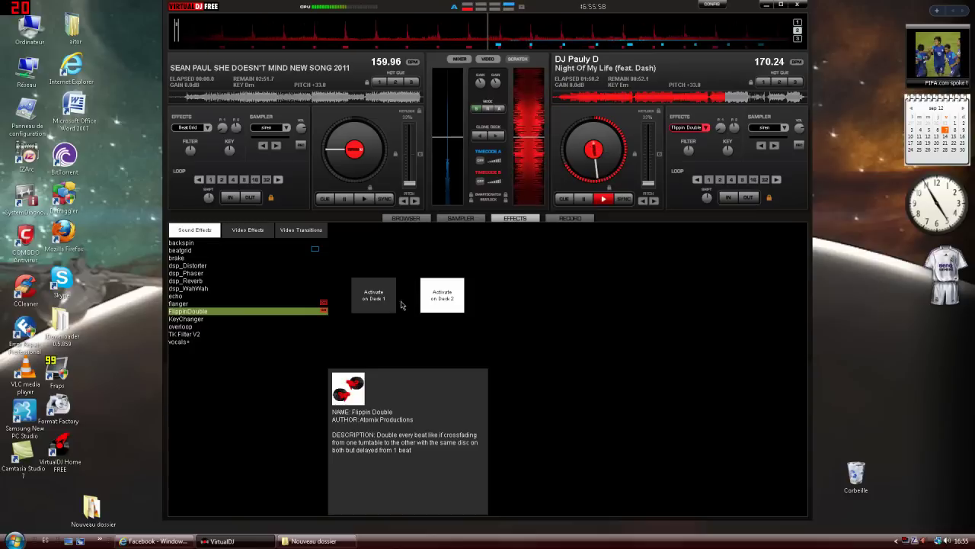
Step: Apply a short BeatGrid burst on deck 2 and show the flanger effect's settings
{"action": "left_click", "coordinate": [309, 251]}
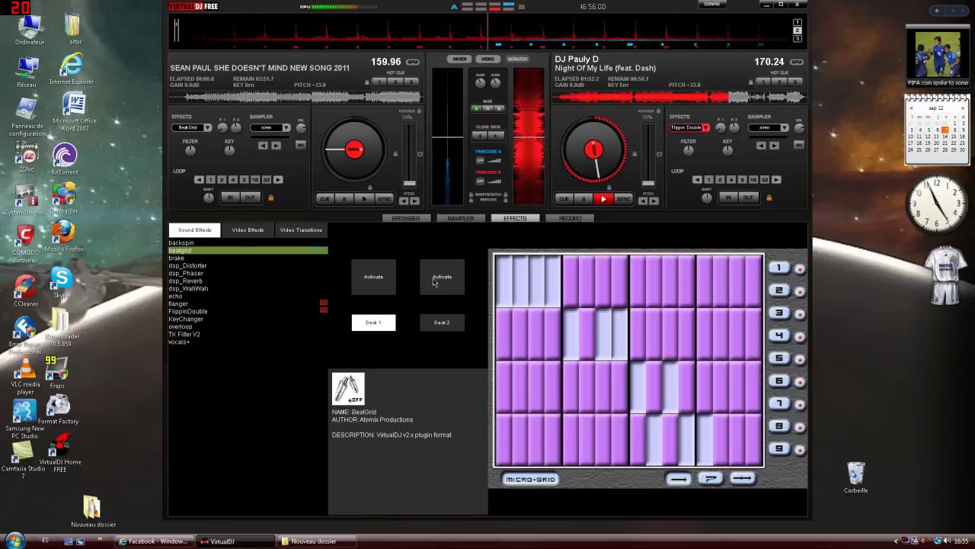
{"action": "left_click", "coordinate": [446, 280]}
{"action": "left_click", "coordinate": [439, 284]}
{"action": "left_click", "coordinate": [298, 304]}
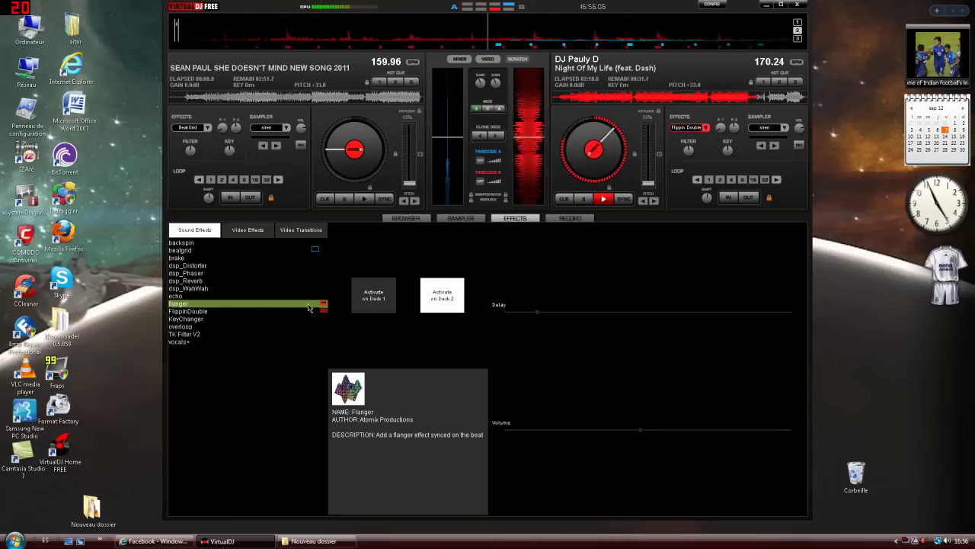
Step: Switch BeatGrid on and off repeatedly on deck 2 in rhythm, finishing with it active
{"action": "left_click", "coordinate": [295, 251]}
{"action": "left_click", "coordinate": [449, 284]}
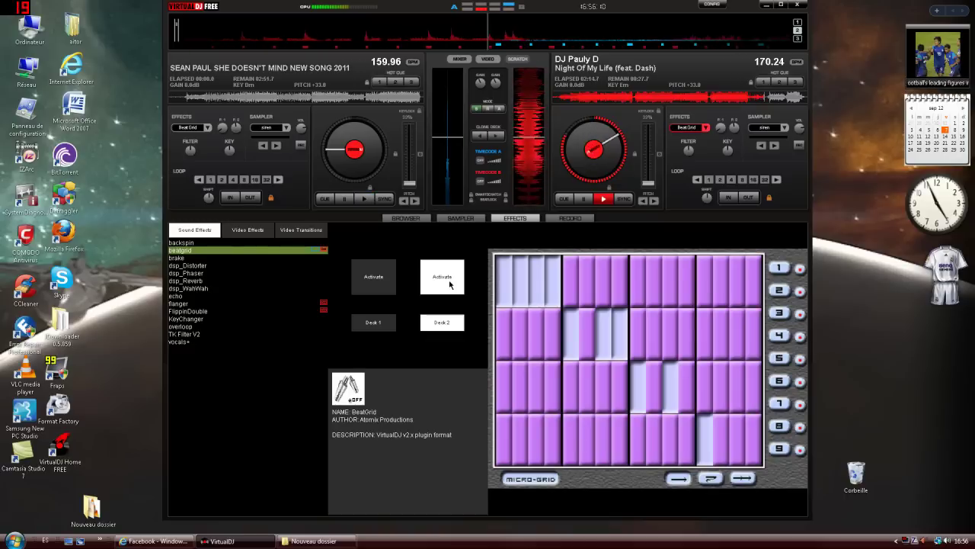
{"action": "left_click", "coordinate": [449, 284]}
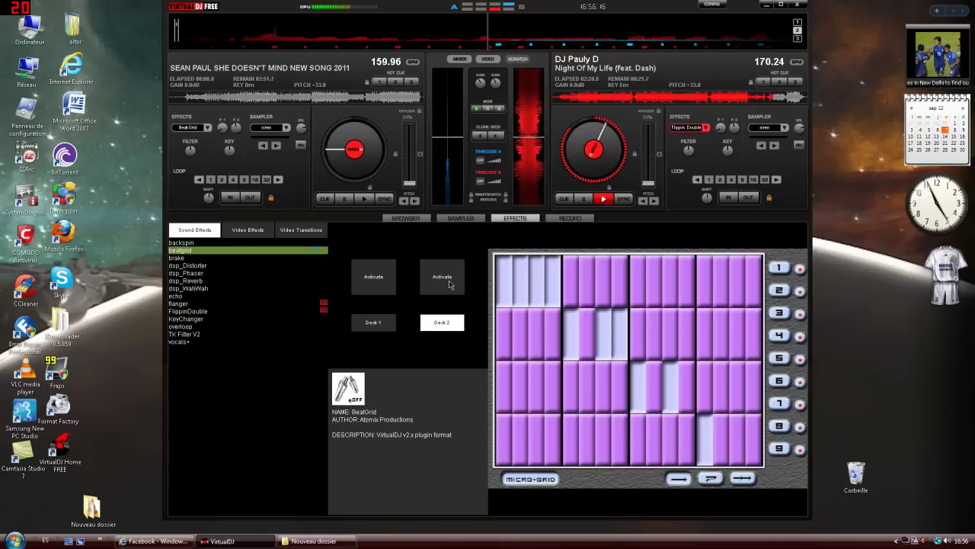
{"action": "left_click", "coordinate": [449, 285]}
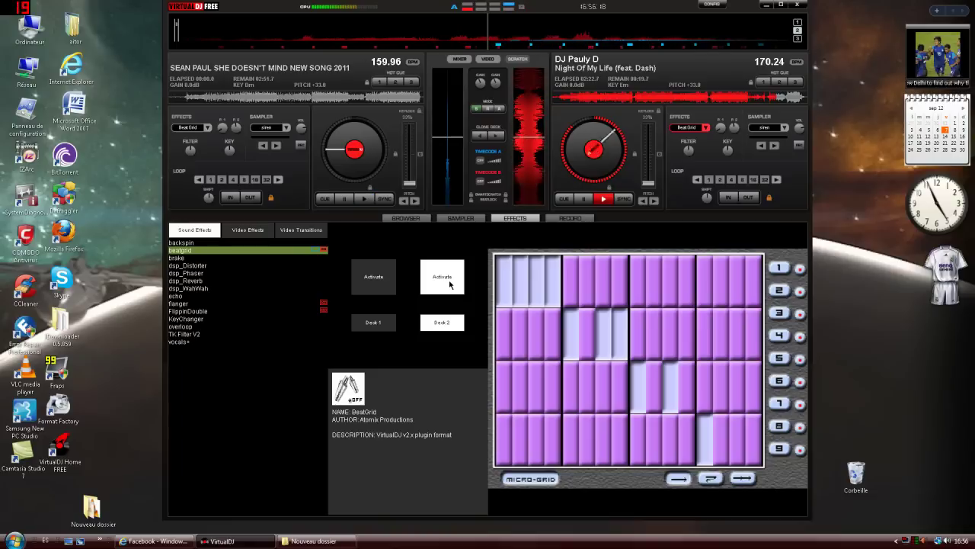
{"action": "left_click", "coordinate": [450, 284]}
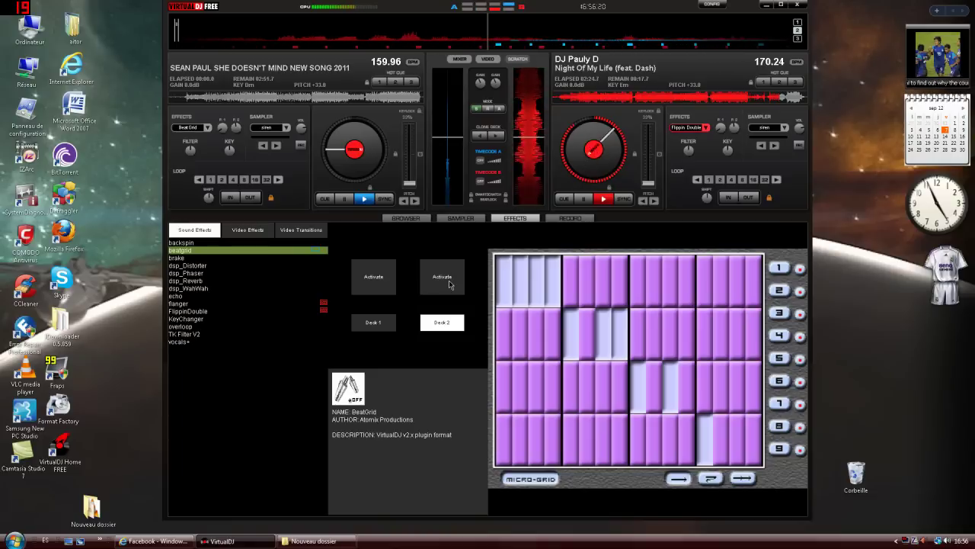
{"action": "left_click", "coordinate": [449, 284]}
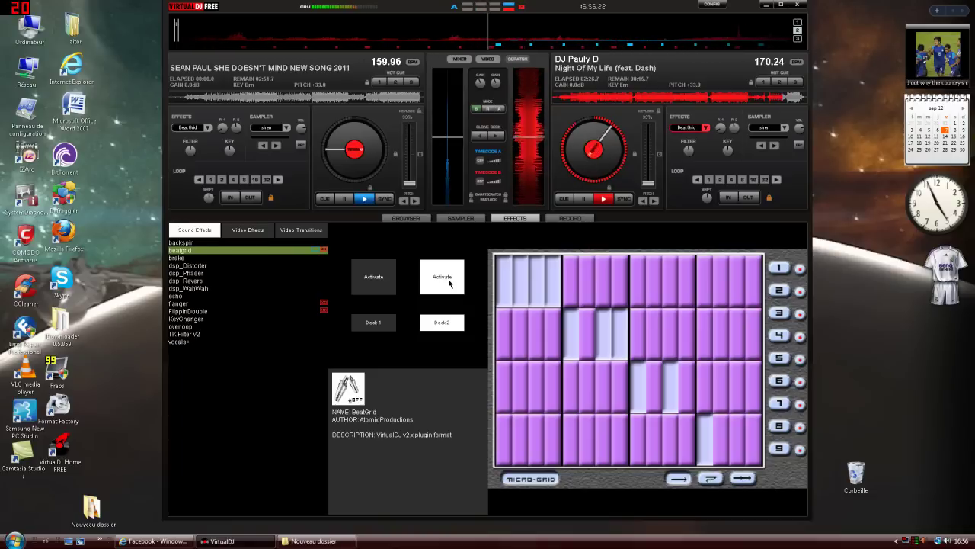
{"action": "left_click", "coordinate": [449, 284]}
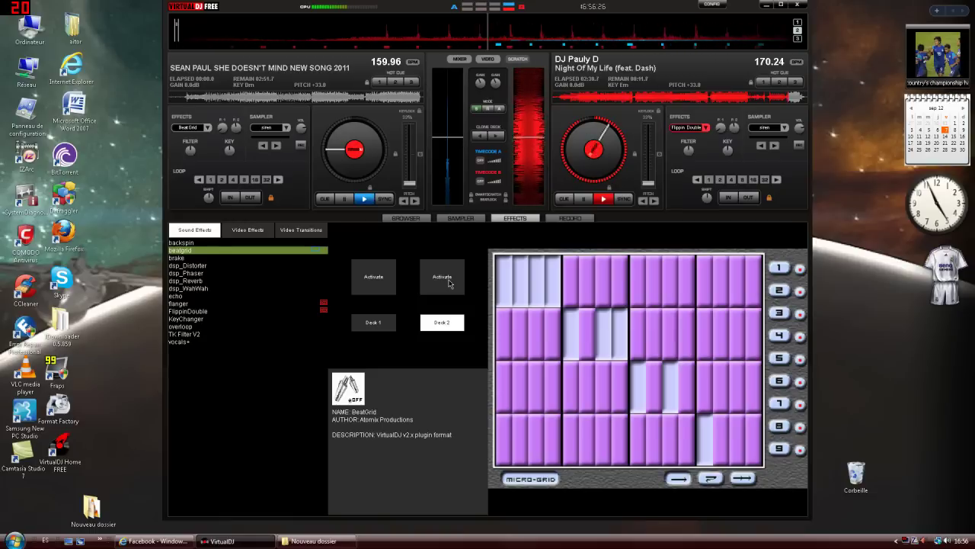
{"action": "left_click", "coordinate": [449, 284]}
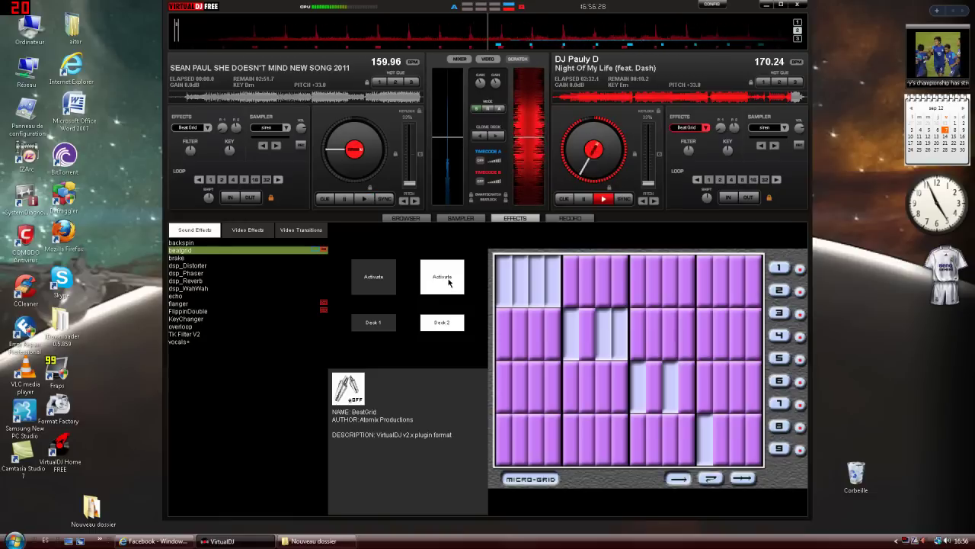
Step: Check the flanger, apply one last BeatGrid burst on deck 2, and return to FlippinDouble
{"action": "left_click", "coordinate": [324, 304]}
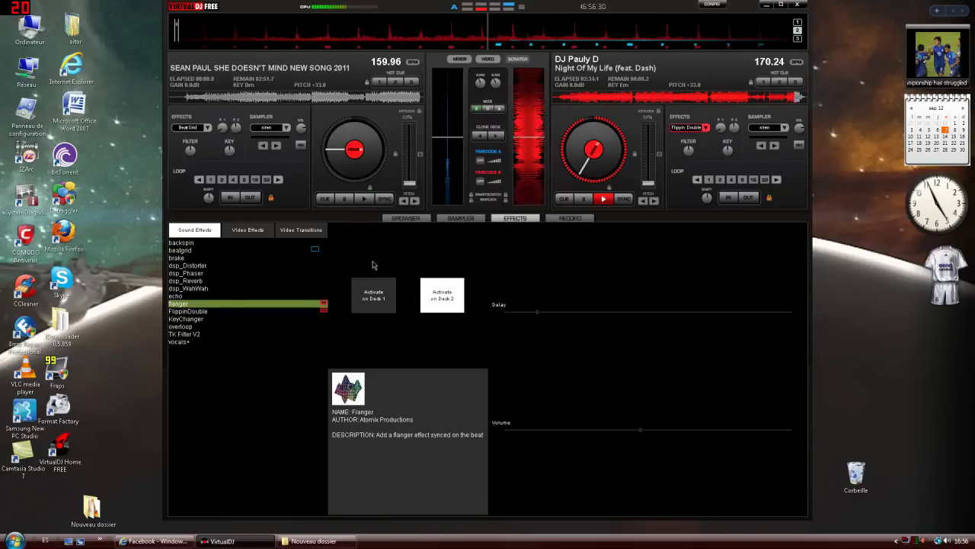
{"action": "left_click", "coordinate": [287, 250]}
{"action": "left_click", "coordinate": [450, 278]}
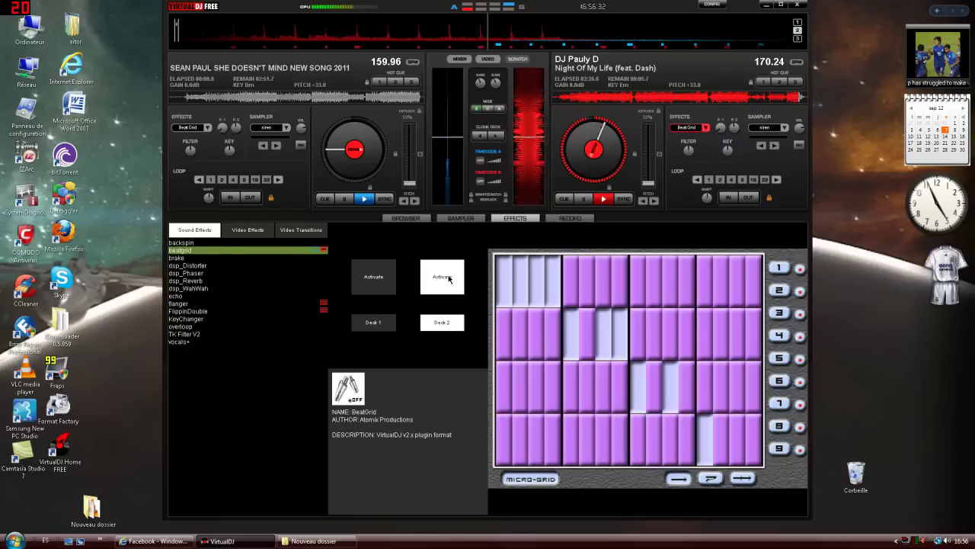
{"action": "left_click", "coordinate": [455, 276]}
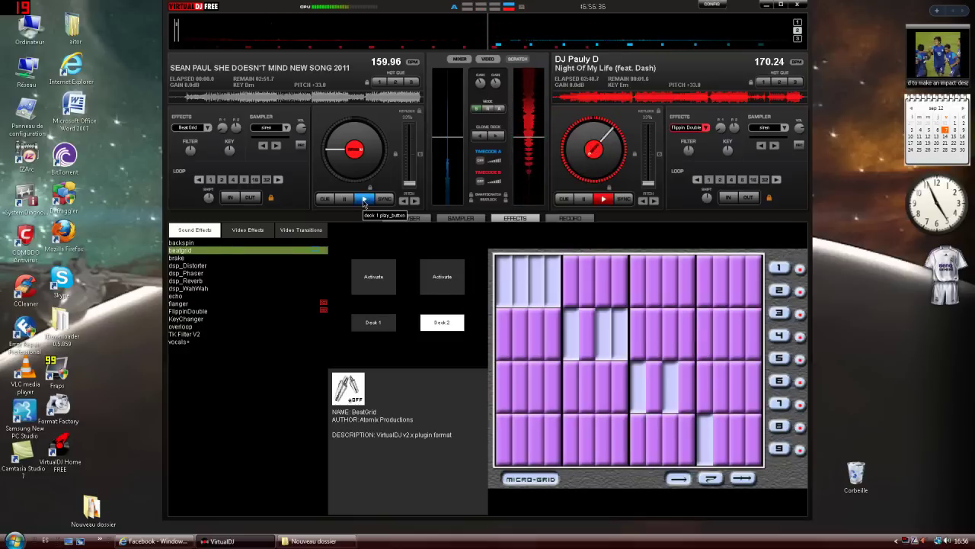
Step: Start playback of the Sean Paul track on deck 1 and add the flanger and FlippinDouble effects to that deck
{"action": "left_click", "coordinate": [364, 199]}
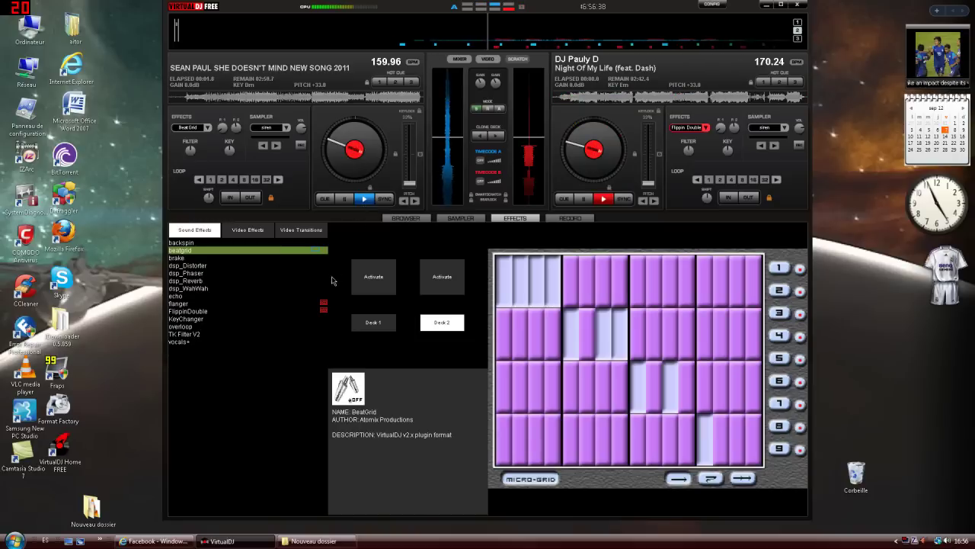
{"action": "left_click", "coordinate": [302, 304]}
{"action": "left_click", "coordinate": [304, 305]}
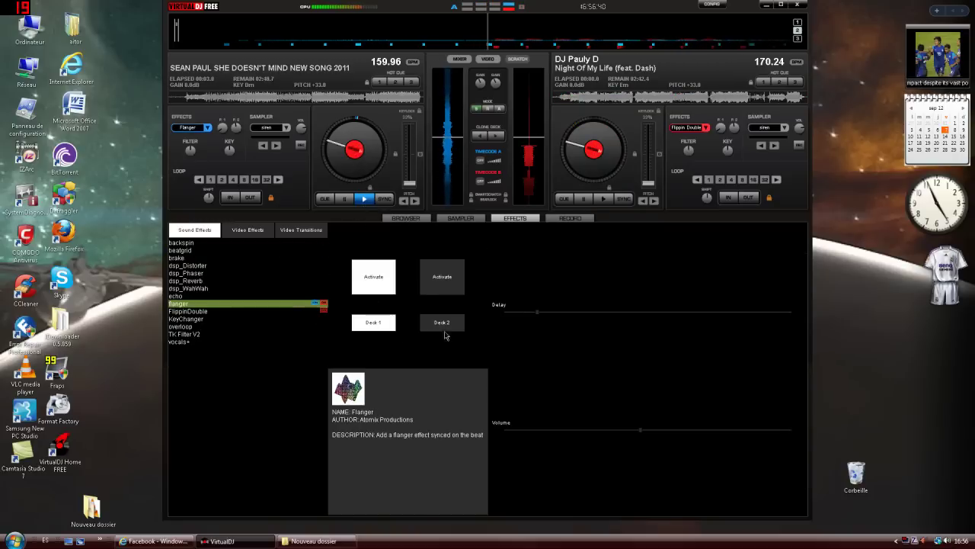
{"action": "left_click", "coordinate": [304, 311]}
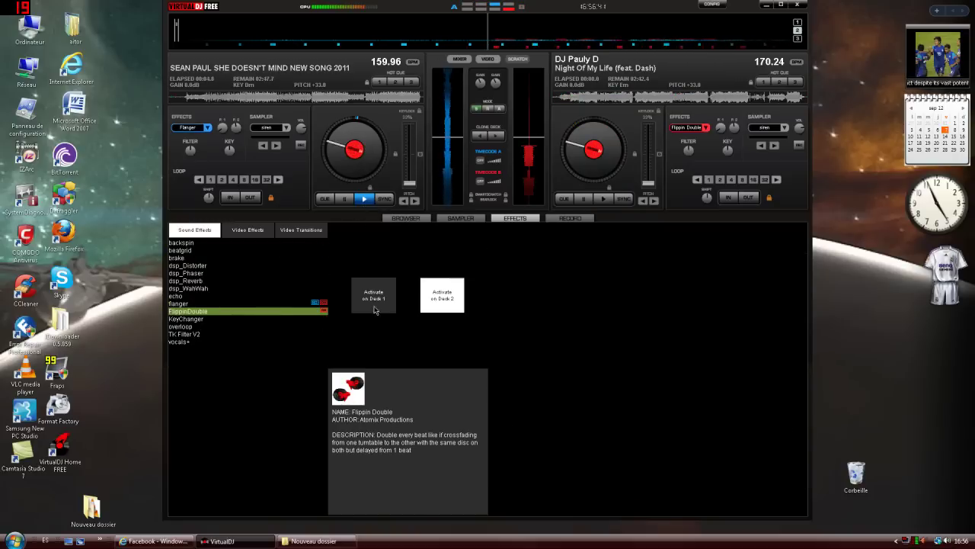
Step: Apply several BeatGrid bursts on deck 1, checking the flanger in between and finishing with BeatGrid off
{"action": "left_click", "coordinate": [219, 252]}
{"action": "left_click", "coordinate": [381, 283]}
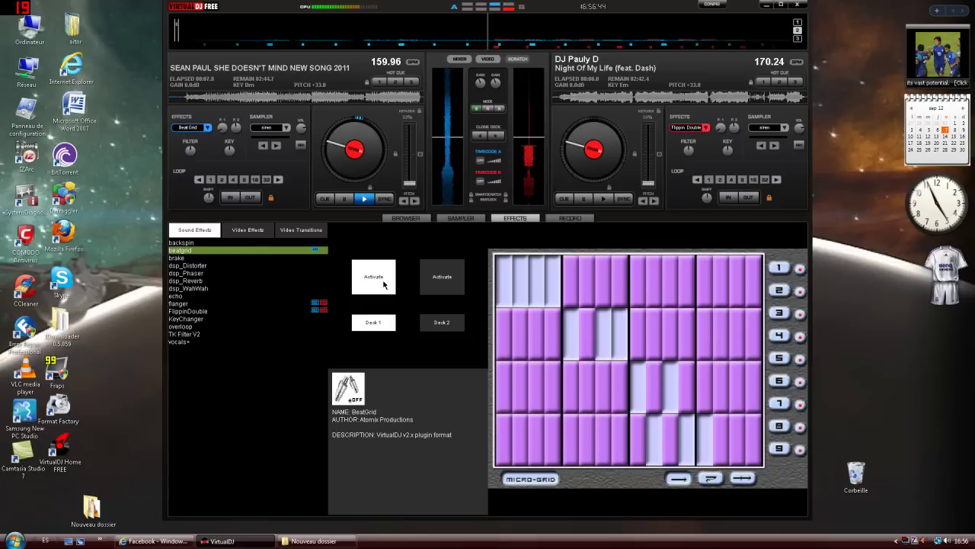
{"action": "left_click", "coordinate": [383, 284]}
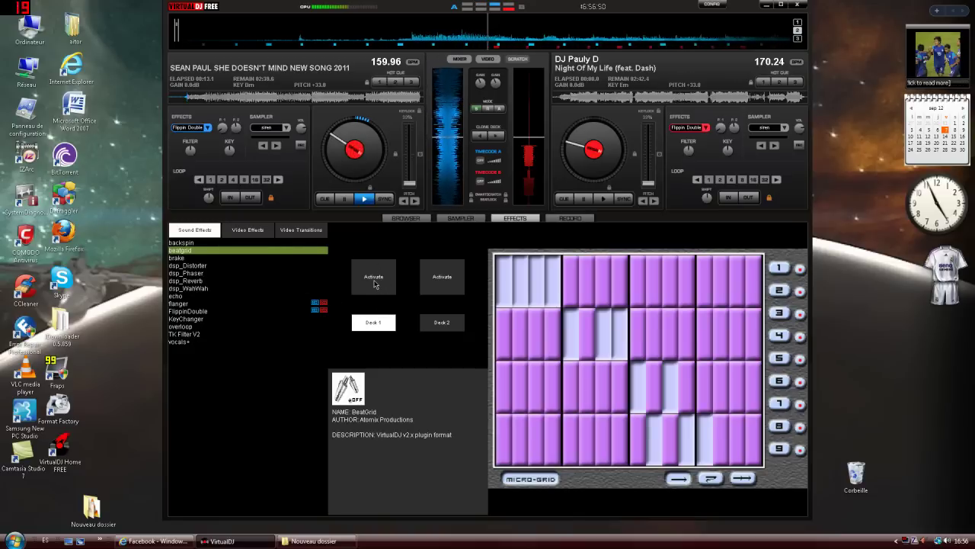
{"action": "left_click", "coordinate": [373, 283]}
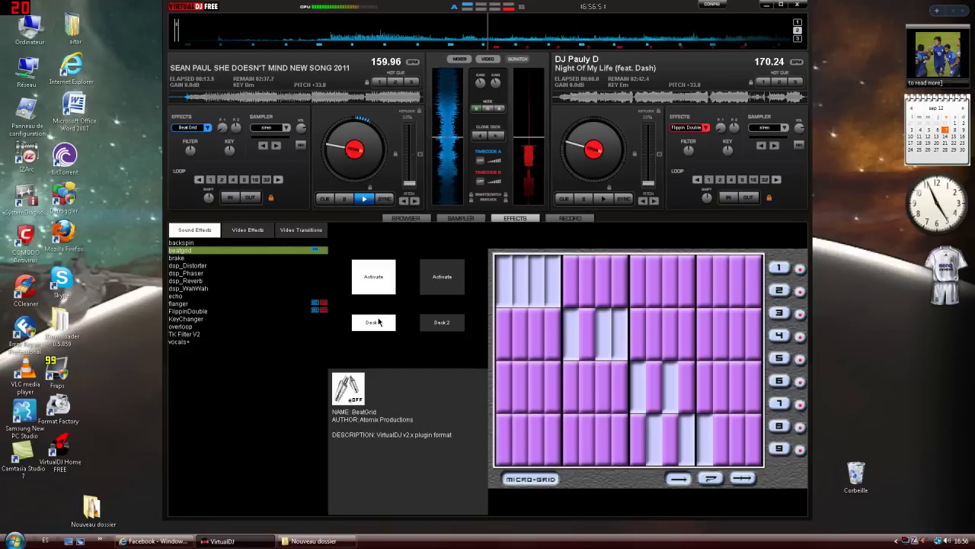
{"action": "left_click", "coordinate": [288, 304]}
{"action": "left_click", "coordinate": [236, 250]}
{"action": "left_click", "coordinate": [379, 276]}
{"action": "left_click", "coordinate": [390, 274]}
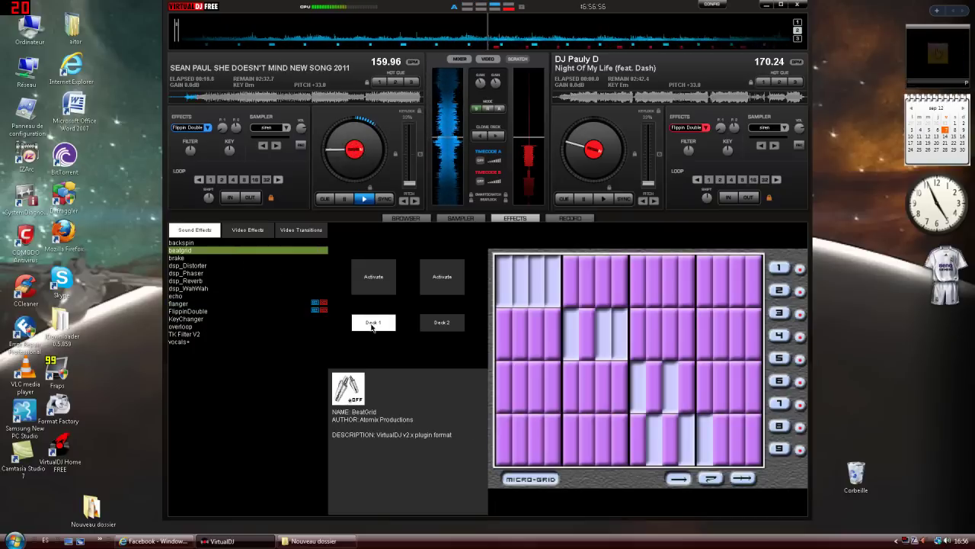
Step: Turn off the flanger on deck 1 and apply a 4-beat loop to its track
{"action": "double_click", "coordinate": [256, 305]}
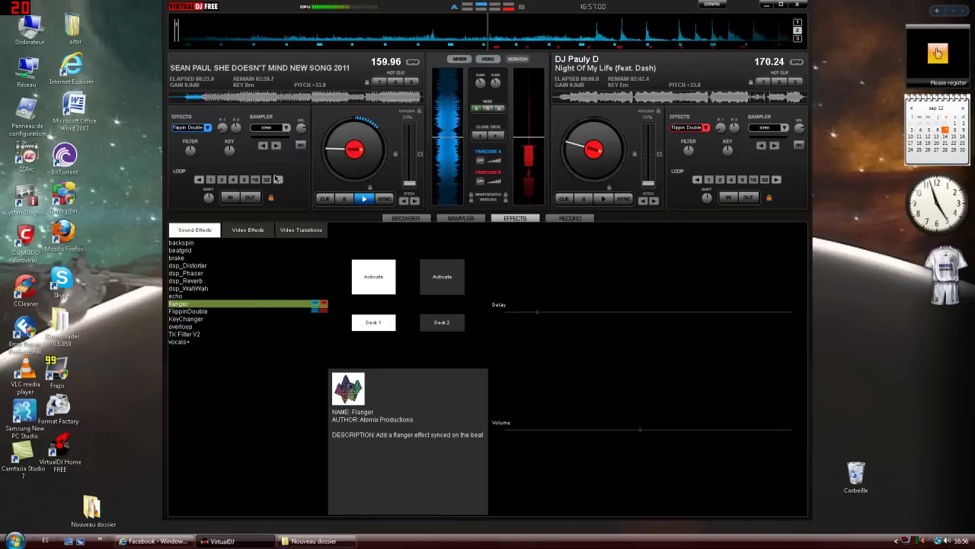
{"action": "left_click", "coordinate": [234, 251]}
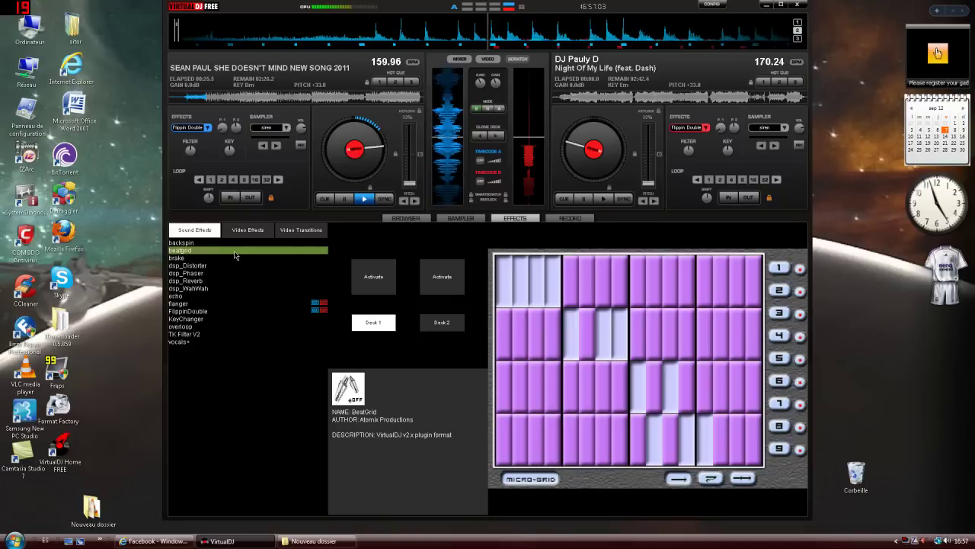
{"action": "left_click", "coordinate": [297, 304]}
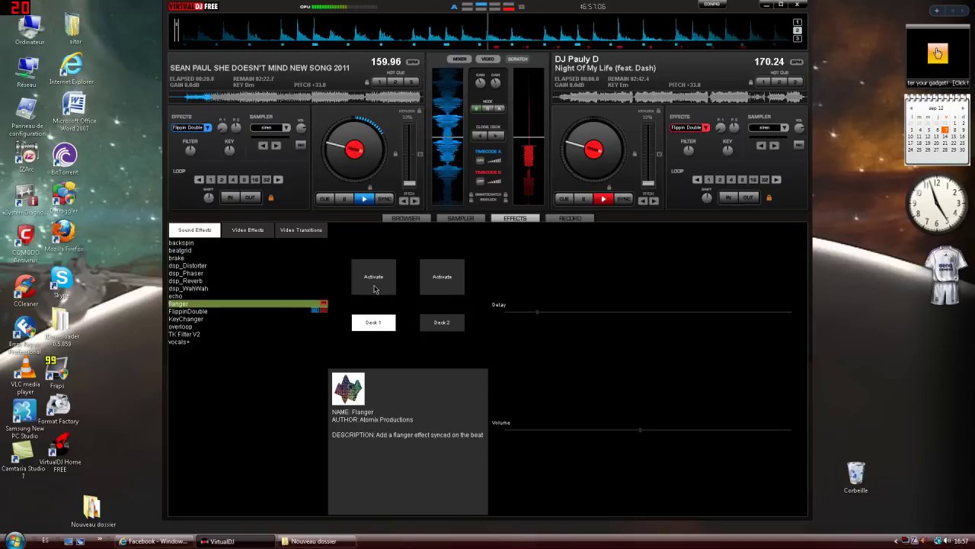
{"action": "left_click", "coordinate": [233, 180]}
{"action": "left_click", "coordinate": [233, 180]}
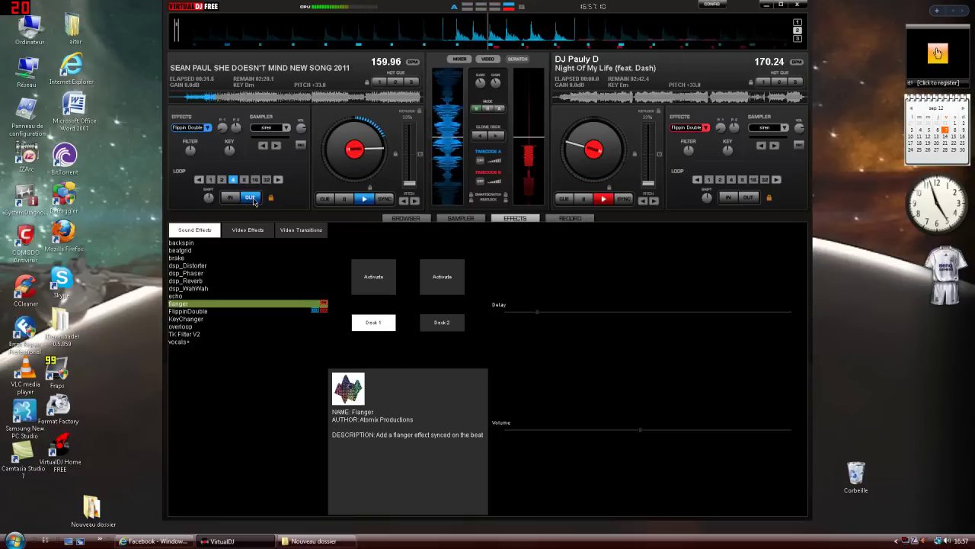
Step: Apply a short BeatGrid burst to the Sean Paul track on deck 1
{"action": "left_click", "coordinate": [217, 250]}
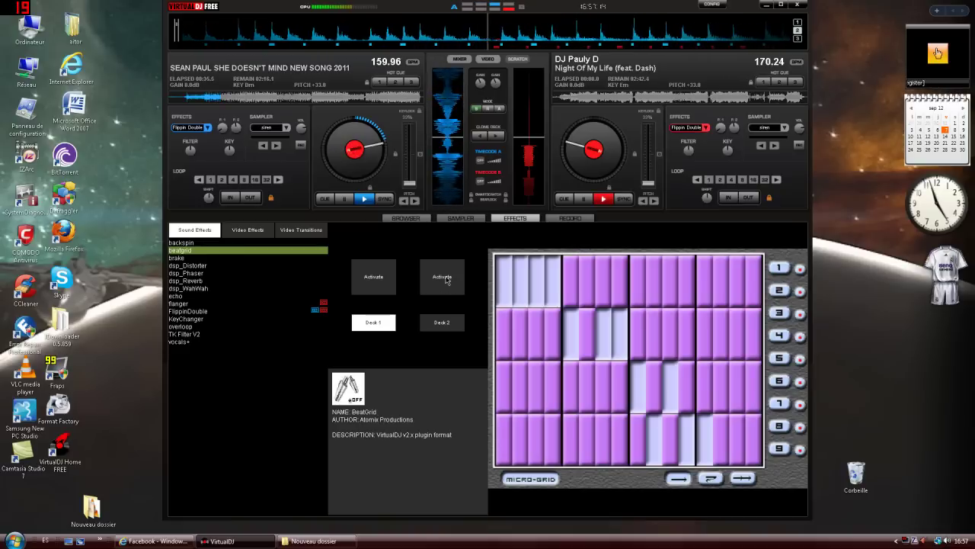
{"action": "left_click", "coordinate": [386, 280]}
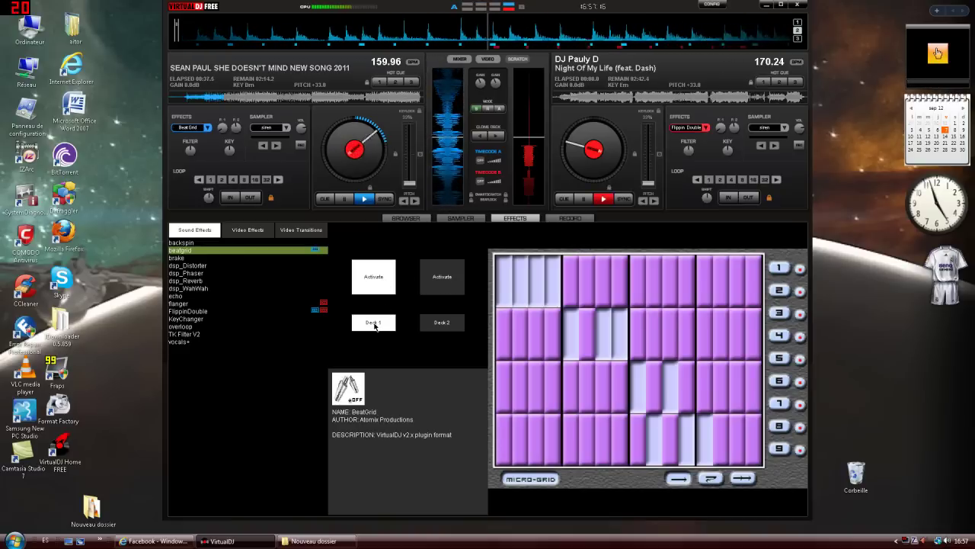
{"action": "left_click", "coordinate": [376, 280]}
Step: Reactivate the flanger on deck 1, keeping FlippinDouble on
{"action": "left_click", "coordinate": [316, 303]}
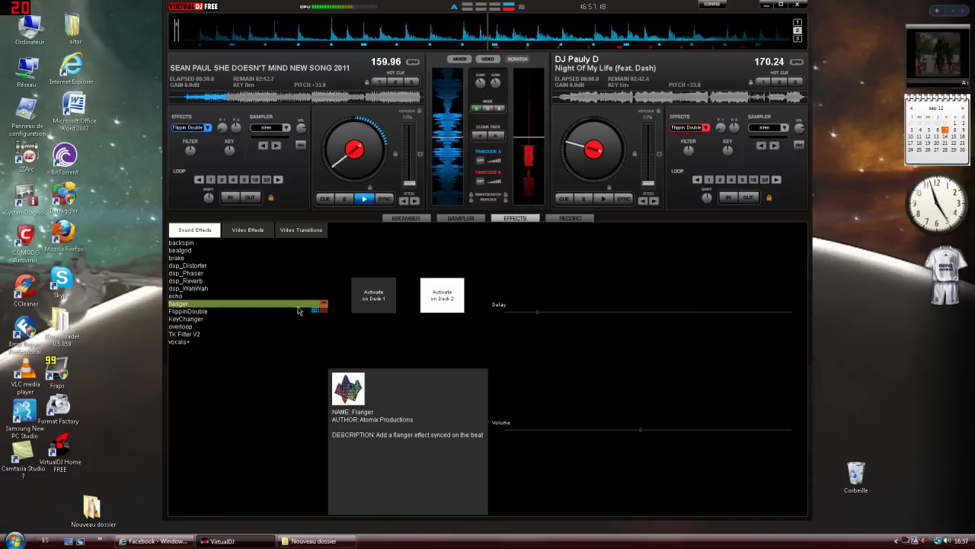
{"action": "left_click", "coordinate": [375, 308]}
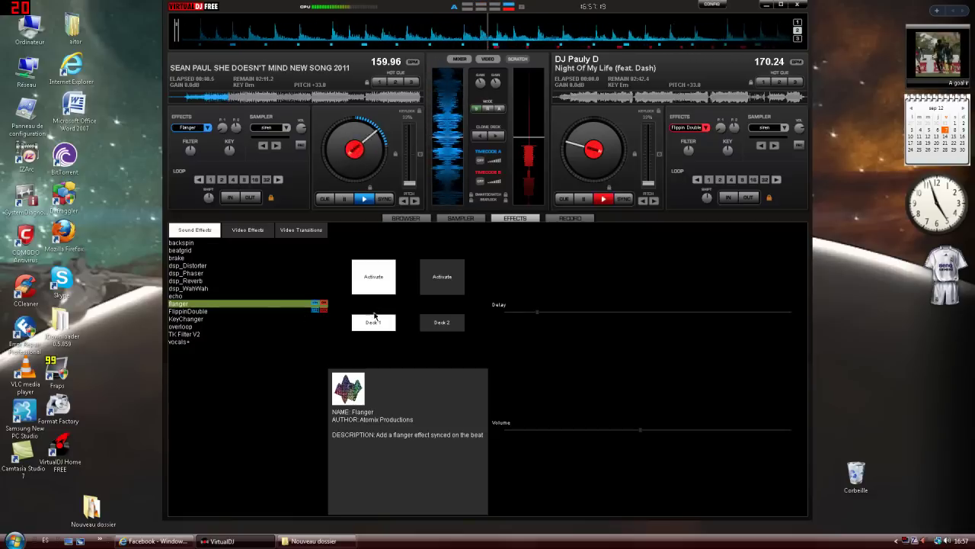
{"action": "left_click", "coordinate": [297, 311]}
{"action": "left_click", "coordinate": [314, 303]}
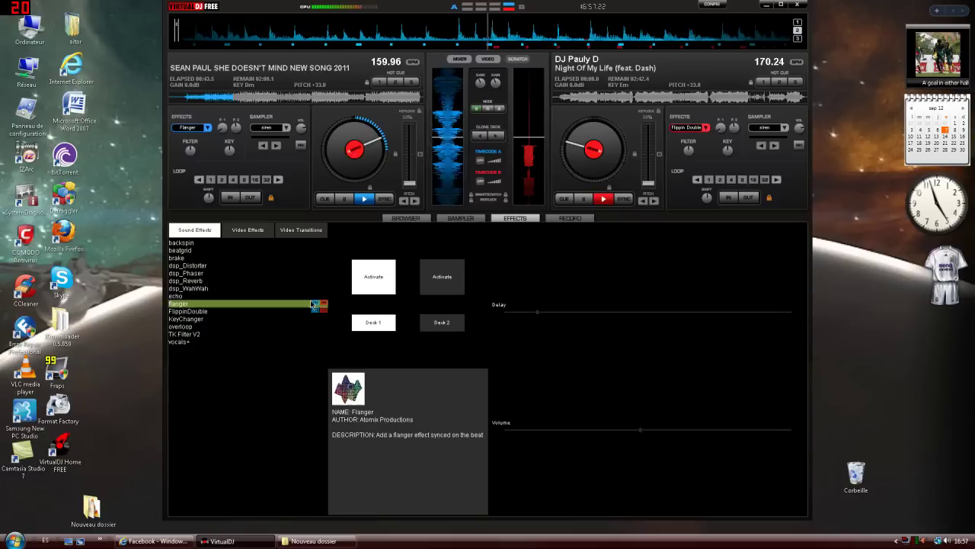
Step: Briefly loop a section of the deck 1 track and trigger BeatGrid on that deck
{"action": "left_click", "coordinate": [225, 250]}
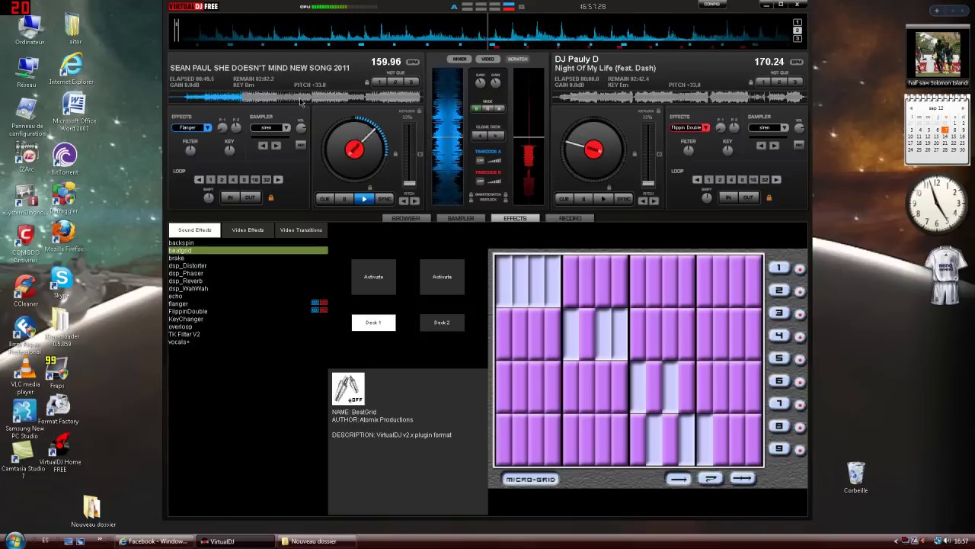
{"action": "left_click", "coordinate": [247, 181]}
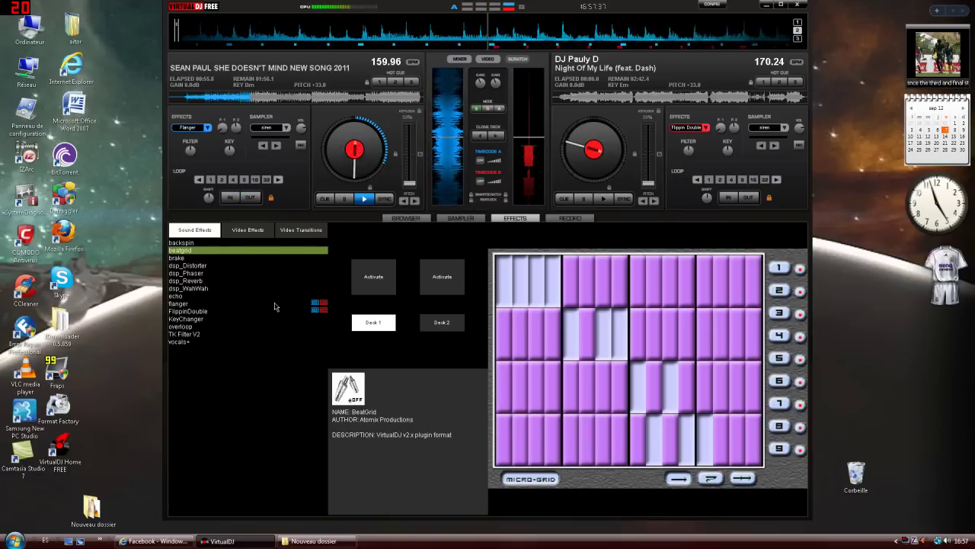
{"action": "left_click", "coordinate": [356, 274]}
Step: Load Weird Al Yankovic "White Nerdy" from the Nouveau dossier folder onto deck 2 and raise its tempo to 189.61 BPM
{"action": "left_click", "coordinate": [314, 541]}
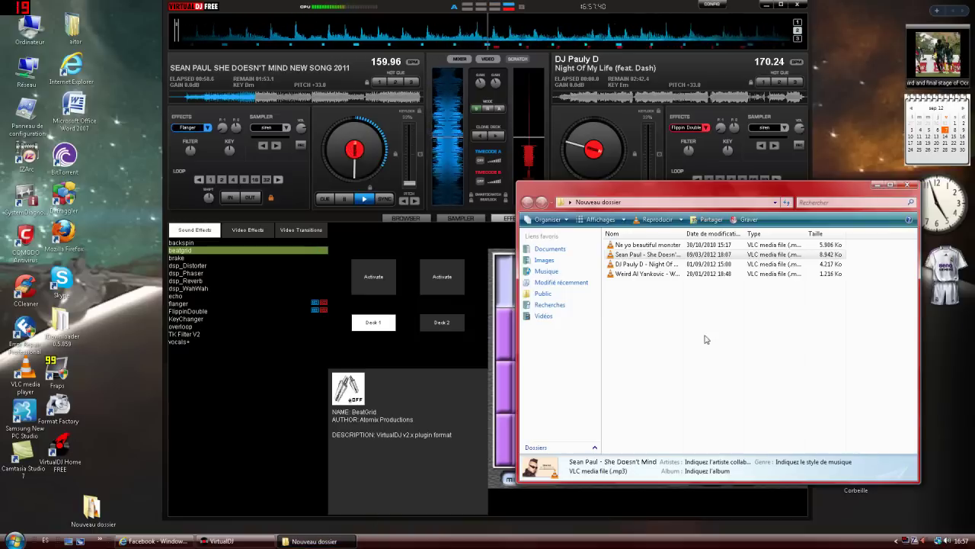
{"action": "left_click_drag", "start_coordinate": [638, 277], "coordinate": [670, 73]}
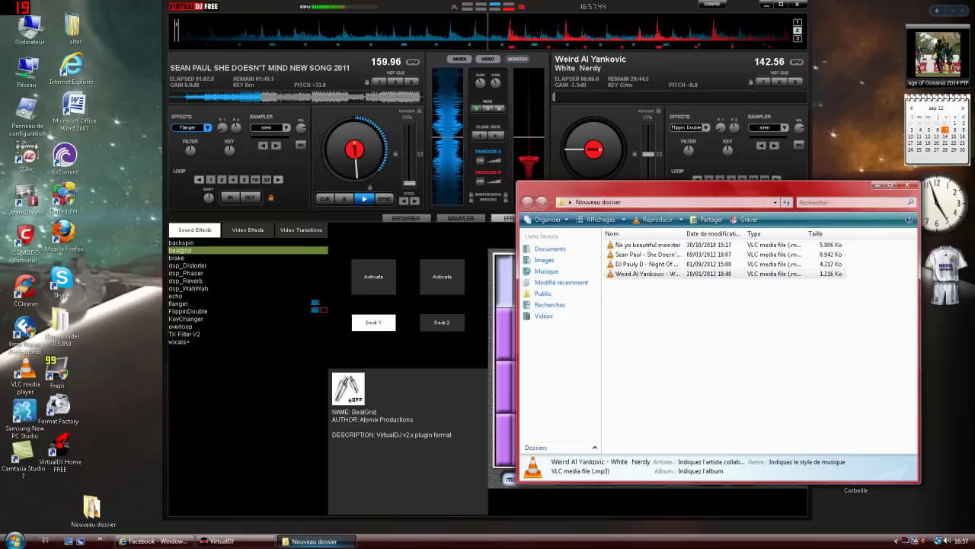
{"action": "left_click", "coordinate": [642, 163]}
{"action": "left_click_drag", "start_coordinate": [642, 162], "coordinate": [648, 183]}
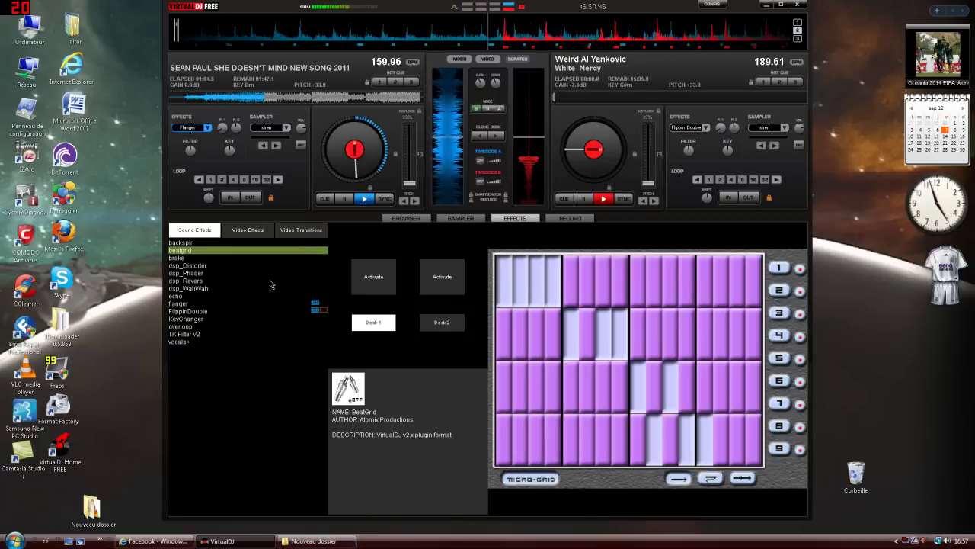
Step: Apply a 4-beat loop on deck 1 and activate BeatGrid on its track
{"action": "left_click", "coordinate": [250, 197]}
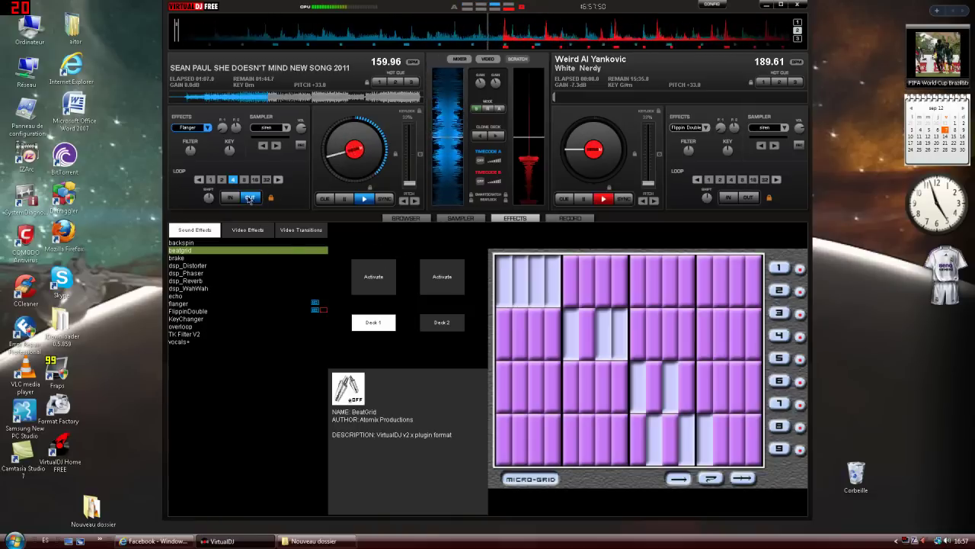
{"action": "left_click", "coordinate": [374, 276]}
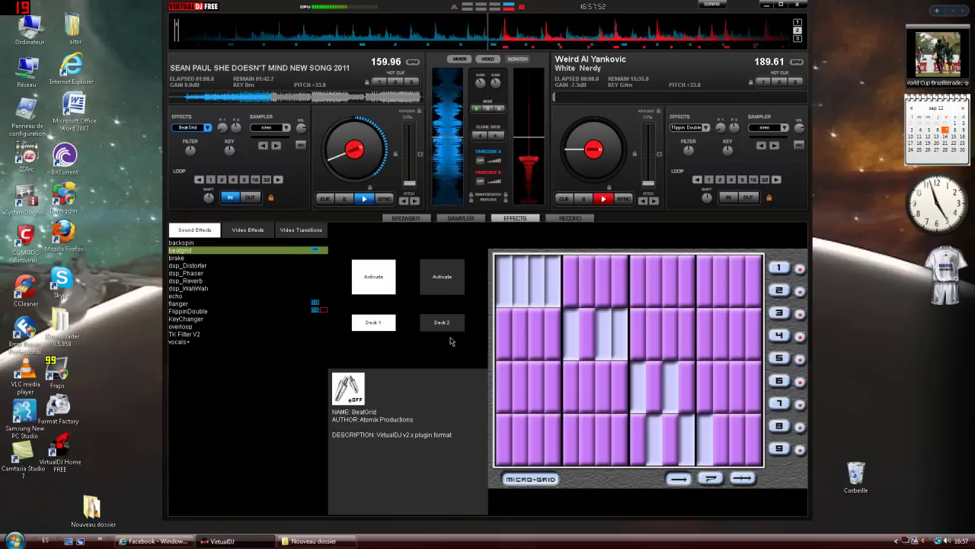
Step: Return deck 1 to flanger and FlippinDouble, and trigger BeatGrid on that deck in short on-off bursts
{"action": "left_click", "coordinate": [304, 304]}
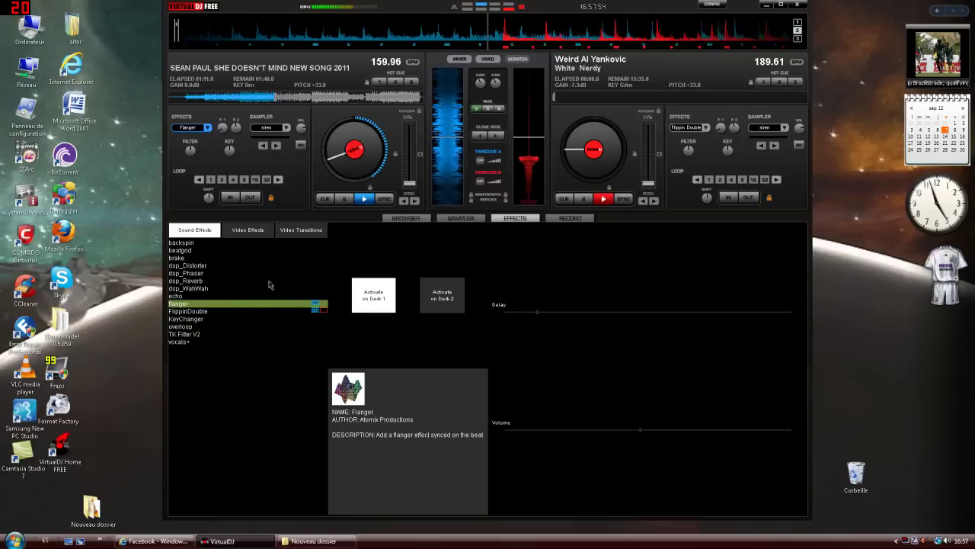
{"action": "left_click", "coordinate": [305, 310]}
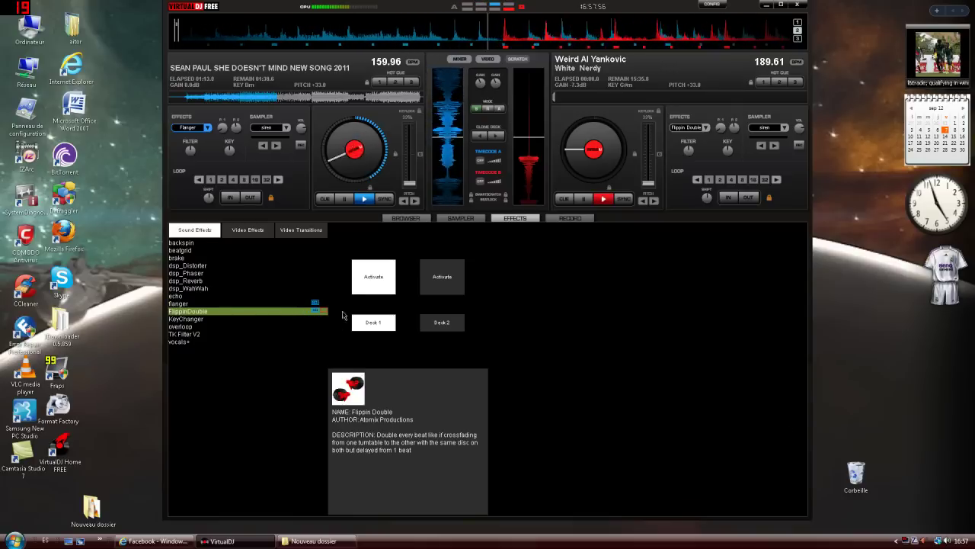
{"action": "left_click", "coordinate": [259, 252]}
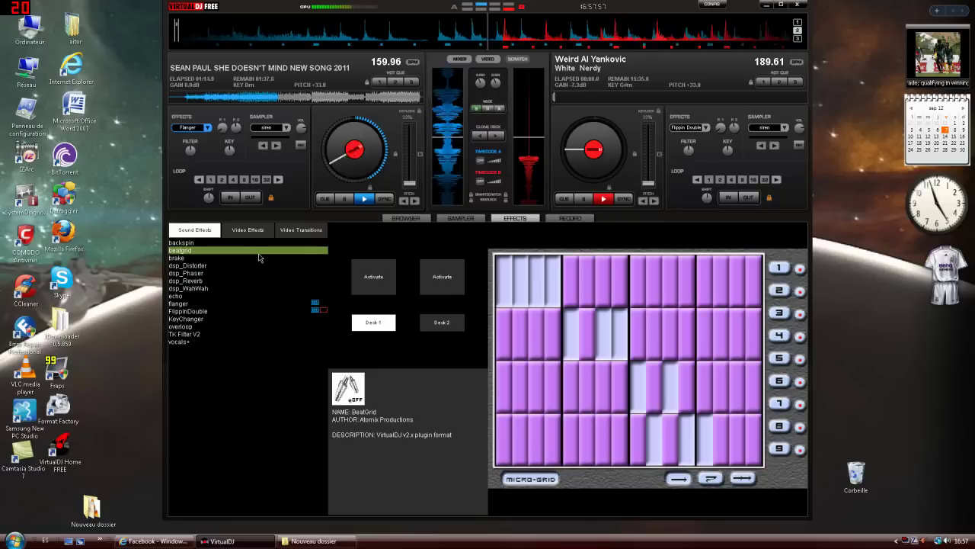
{"action": "left_click", "coordinate": [358, 278]}
{"action": "left_click", "coordinate": [361, 283]}
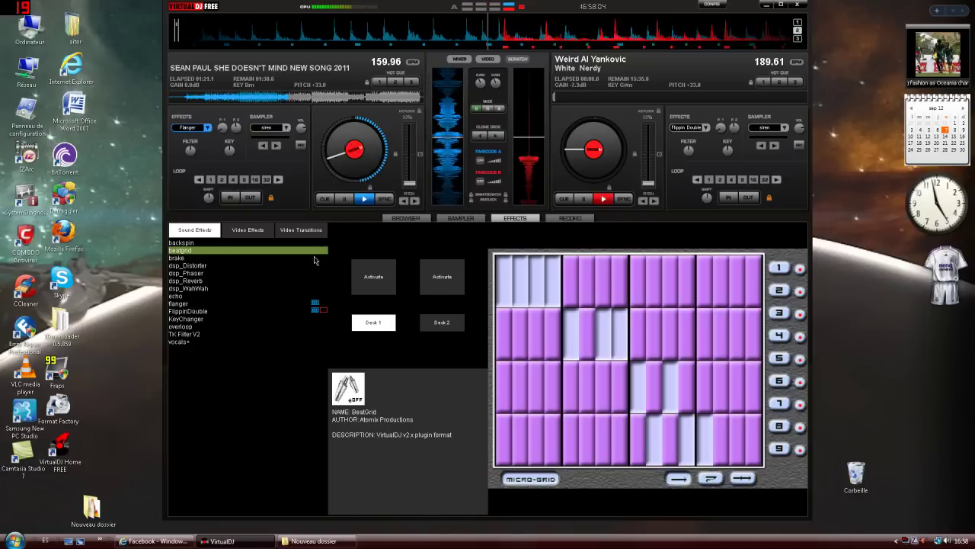
{"action": "left_click", "coordinate": [367, 284]}
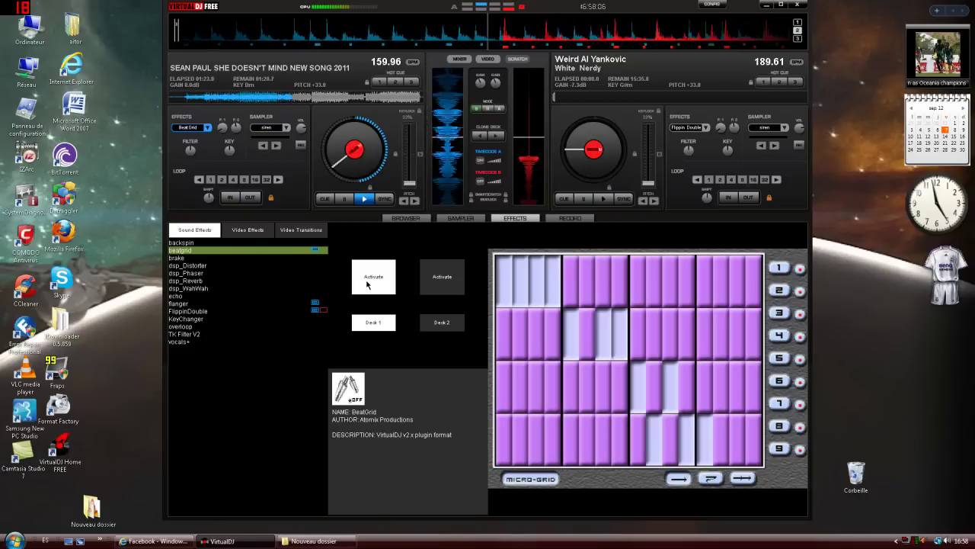
{"action": "left_click", "coordinate": [367, 284]}
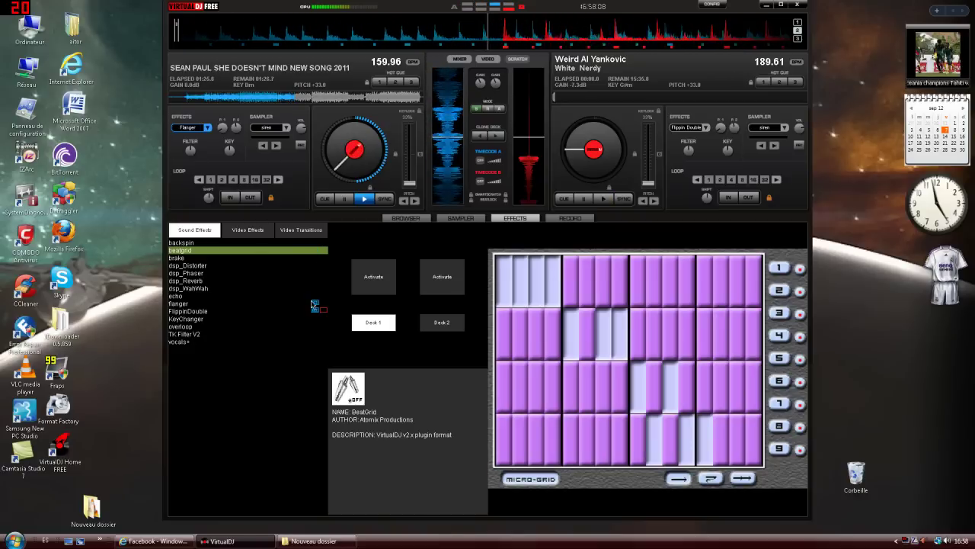
Step: Apply a 16-beat loop on deck 1 with the flanger selected, release it, and skip ahead in the track
{"action": "left_click", "coordinate": [257, 311]}
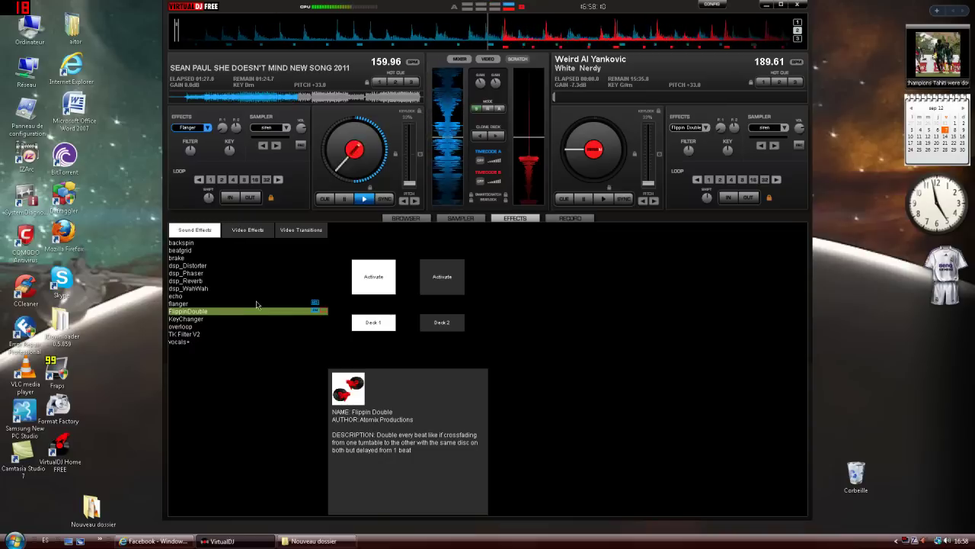
{"action": "left_click", "coordinate": [257, 303]}
{"action": "left_click", "coordinate": [256, 180]}
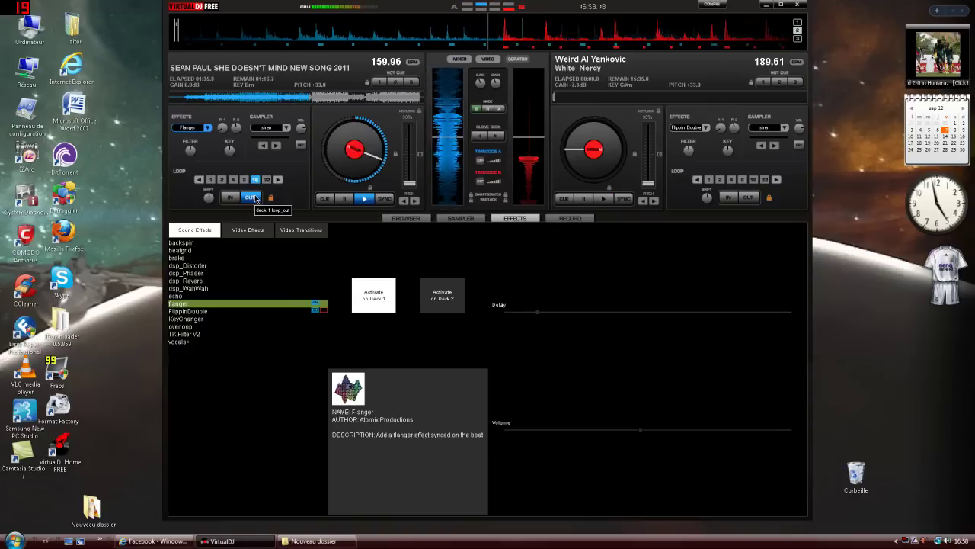
{"action": "left_click", "coordinate": [255, 198]}
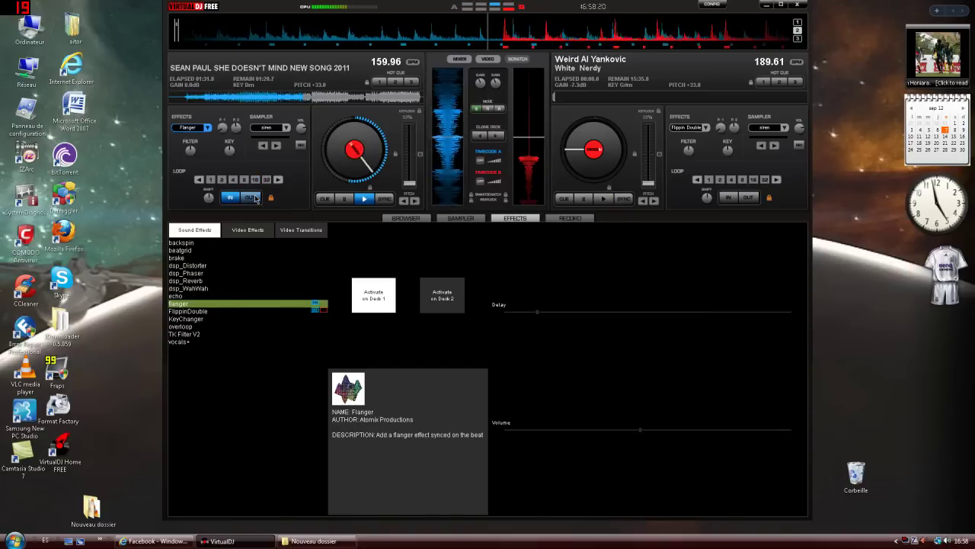
{"action": "left_click", "coordinate": [348, 97]}
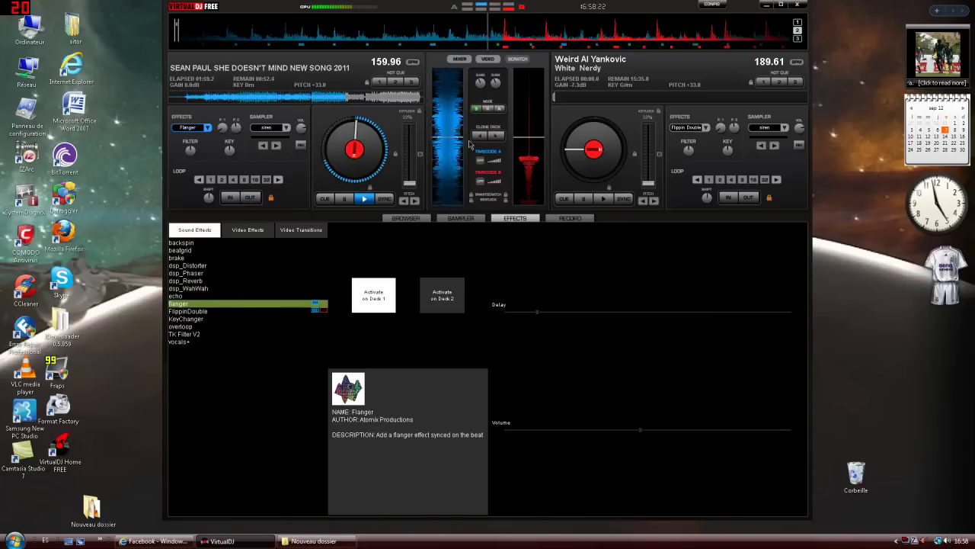
Step: Trigger two brief BeatGrid bursts on the deck 1 track, going back to the flanger between them
{"action": "left_click", "coordinate": [289, 314]}
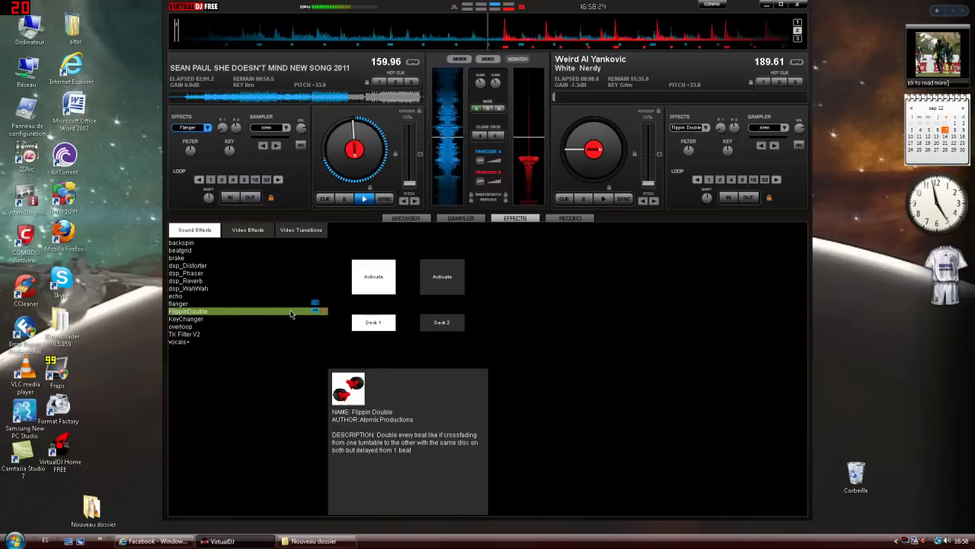
{"action": "left_click", "coordinate": [237, 251]}
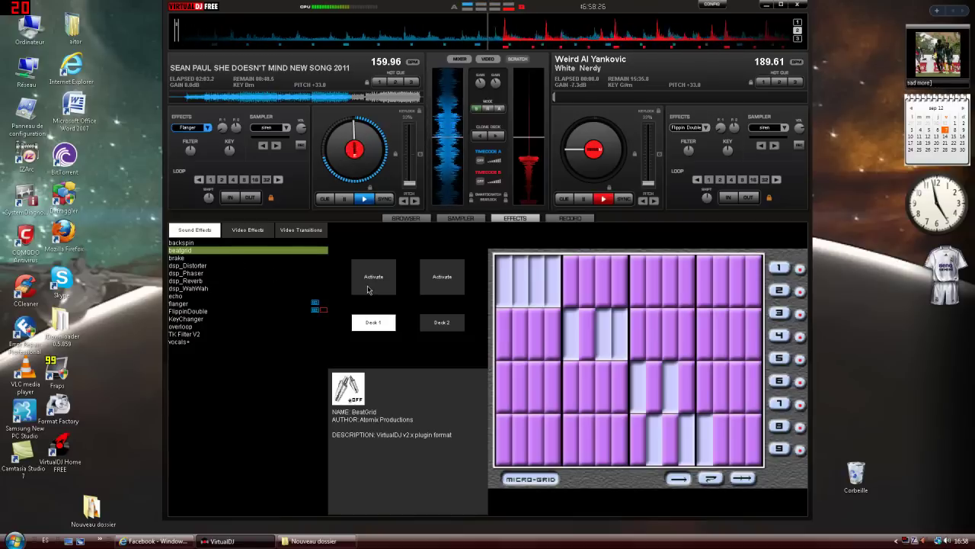
{"action": "left_click", "coordinate": [373, 277]}
{"action": "left_click", "coordinate": [373, 276]}
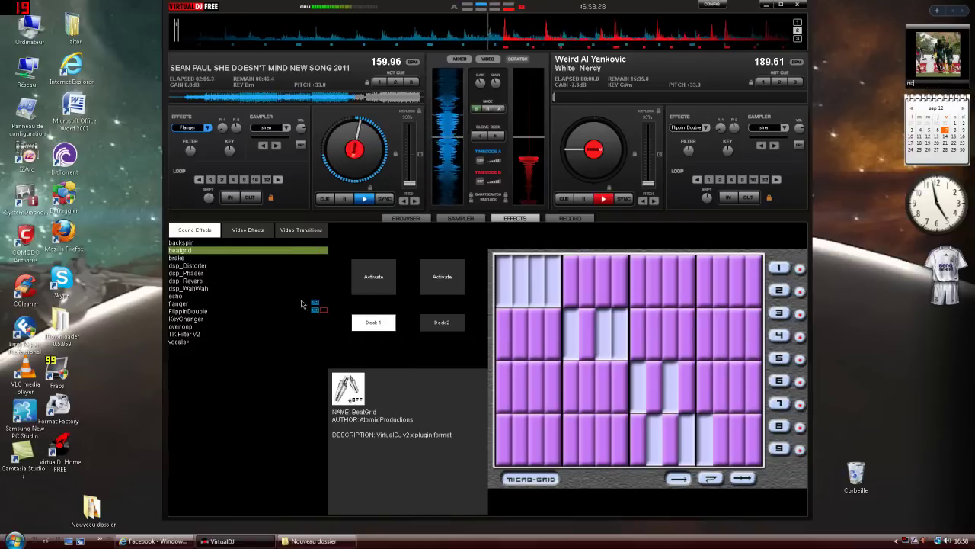
{"action": "left_click", "coordinate": [291, 304]}
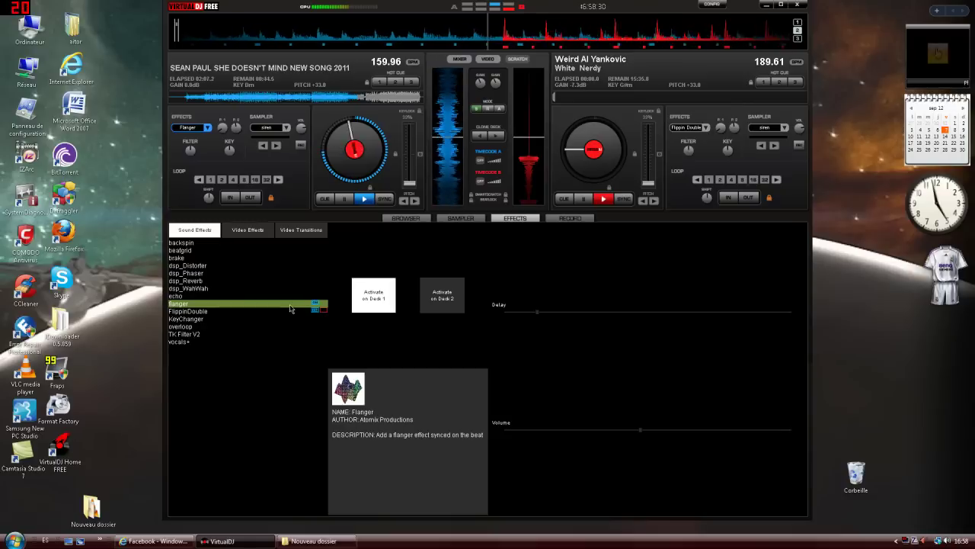
{"action": "left_click", "coordinate": [194, 258]}
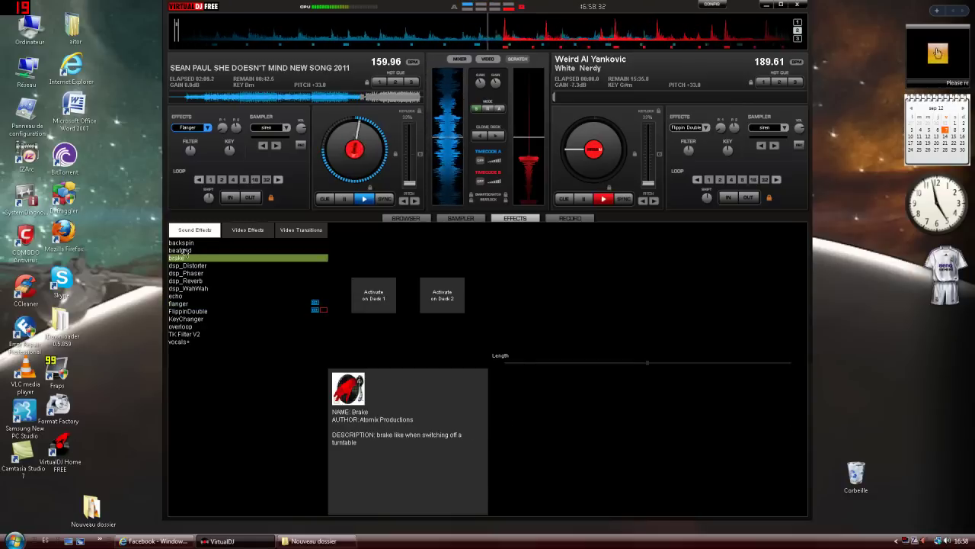
{"action": "left_click", "coordinate": [189, 251]}
{"action": "left_click", "coordinate": [362, 279]}
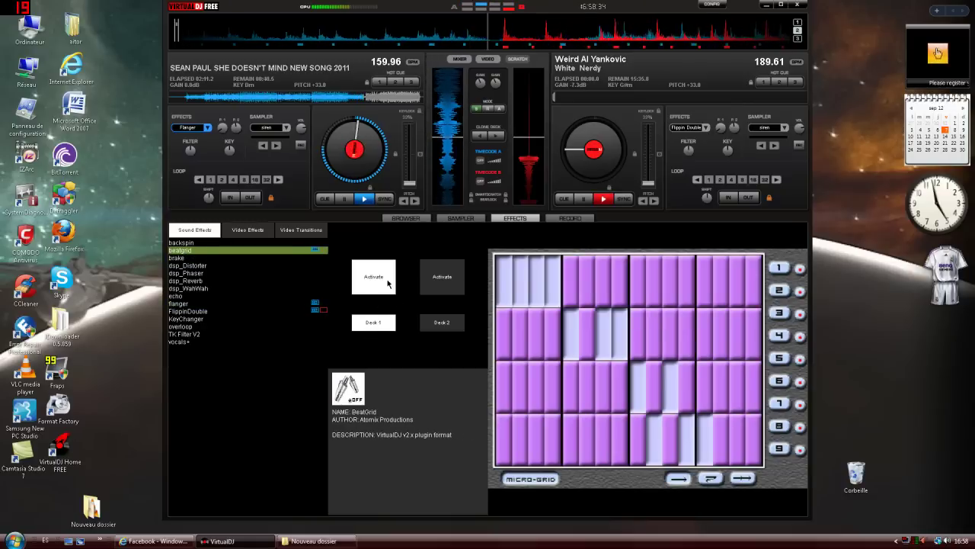
{"action": "left_click", "coordinate": [374, 277]}
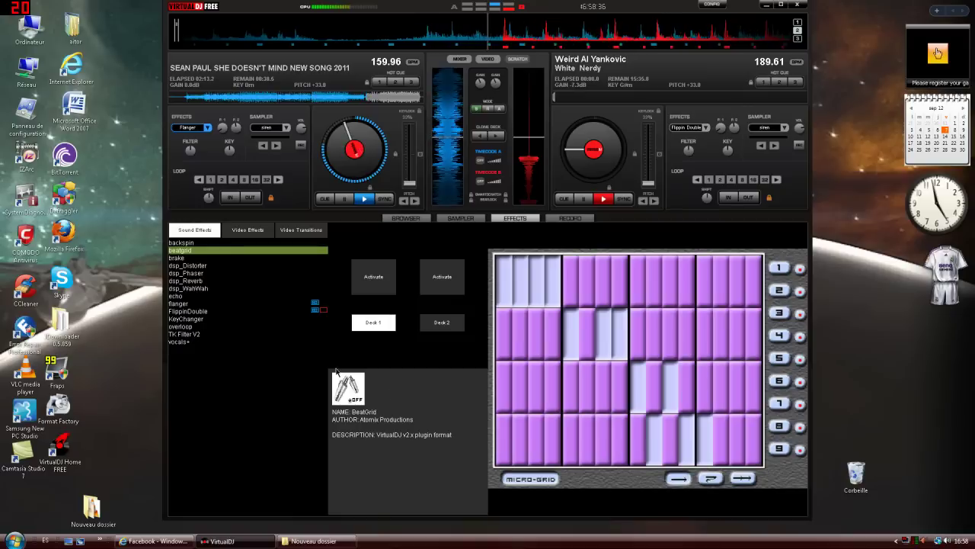
Step: Go back to the flanger and switch BeatGrid on and off once more on deck 1
{"action": "left_click", "coordinate": [259, 304]}
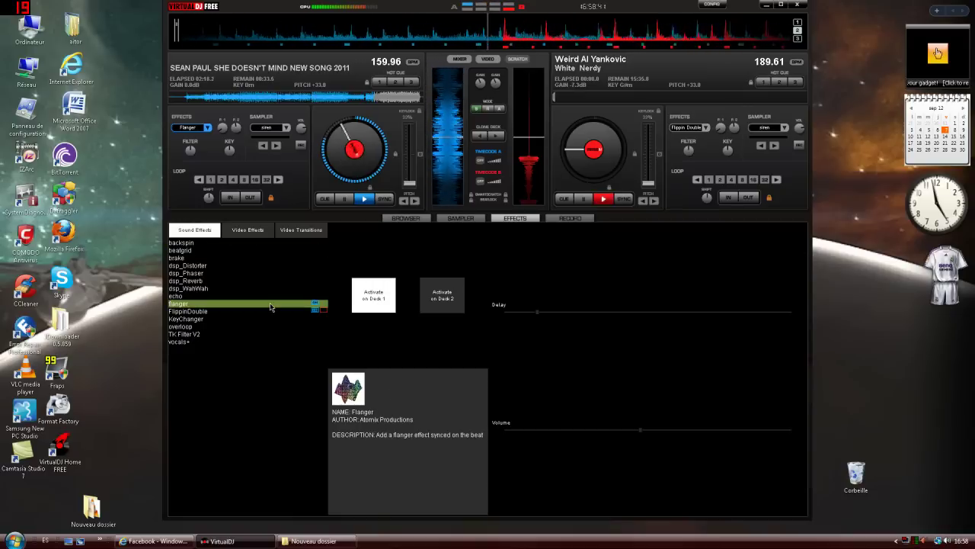
{"action": "left_click", "coordinate": [218, 258]}
{"action": "left_click", "coordinate": [211, 250]}
{"action": "left_click", "coordinate": [366, 293]}
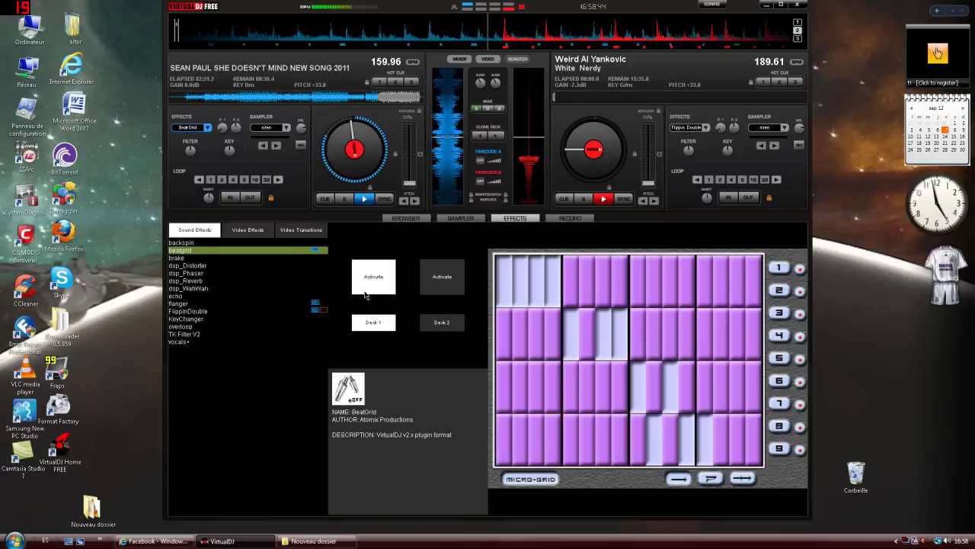
{"action": "left_click", "coordinate": [365, 291]}
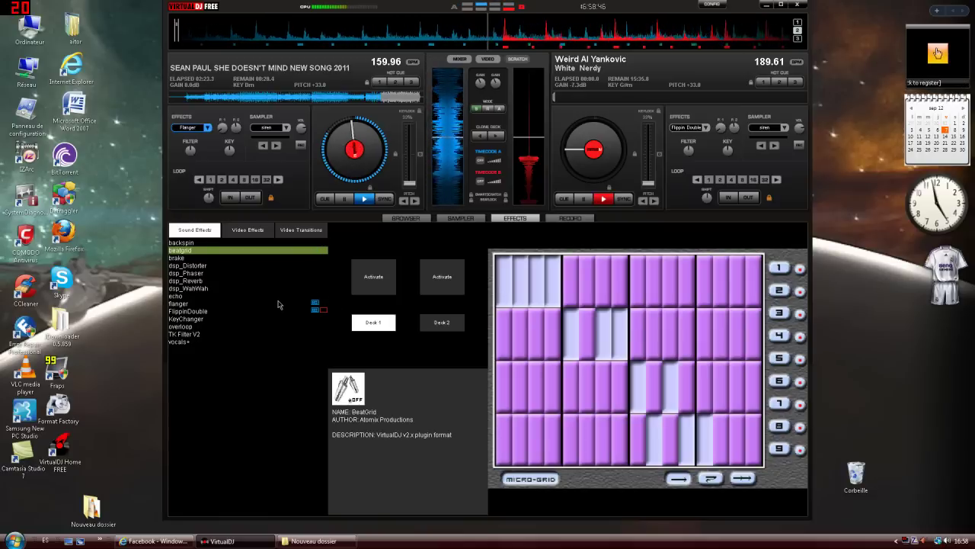
Step: Alternate BeatGrid on and off twice on deck 1 during the closing section of its track
{"action": "left_click", "coordinate": [278, 304]}
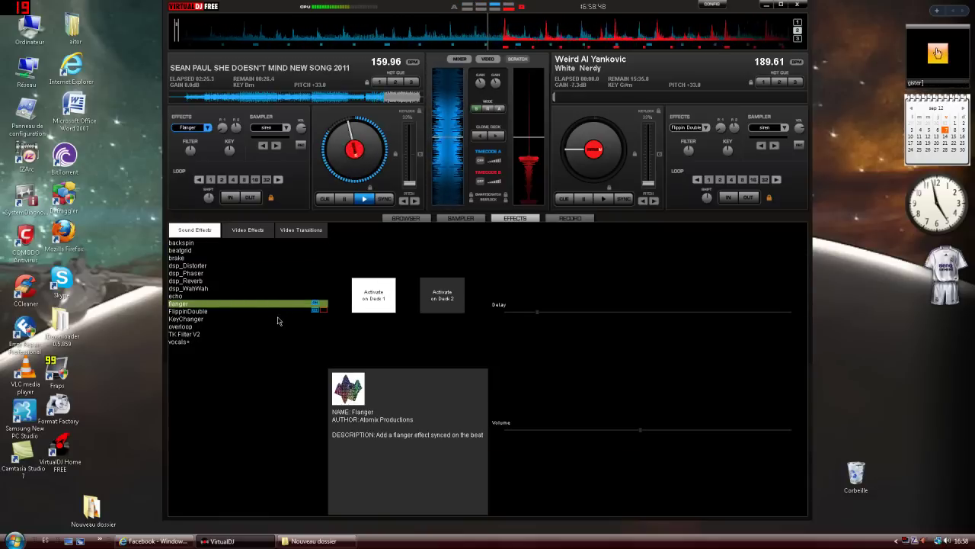
{"action": "left_click", "coordinate": [269, 311]}
{"action": "left_click", "coordinate": [251, 250]}
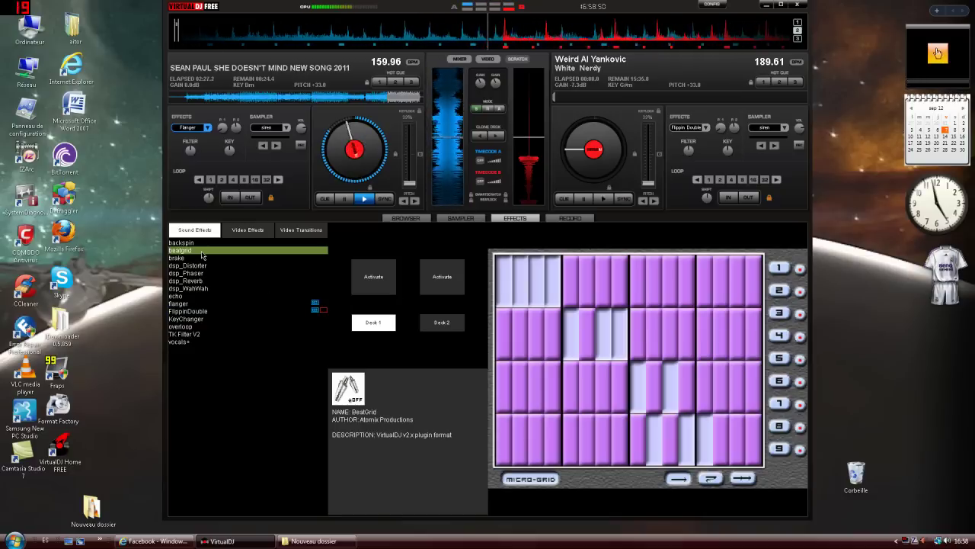
{"action": "left_click", "coordinate": [373, 282]}
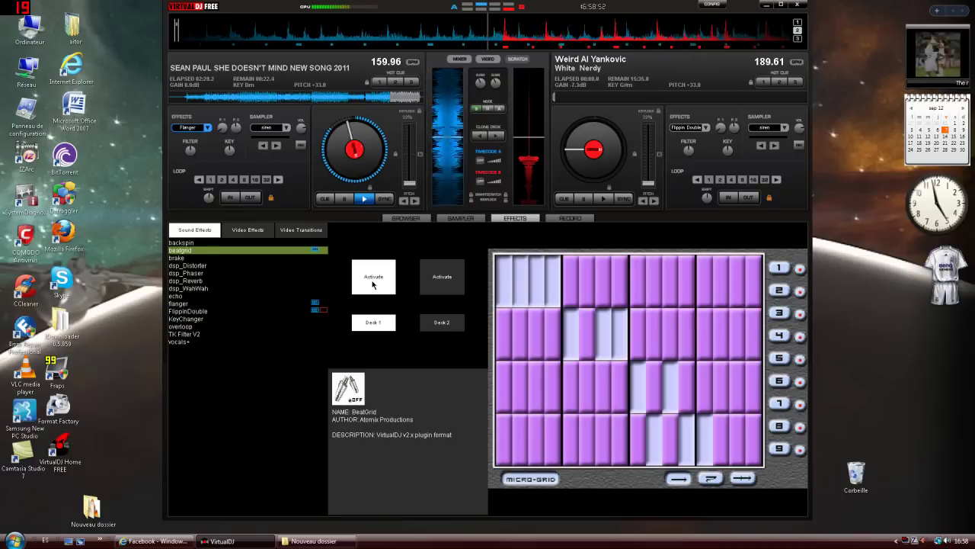
{"action": "left_click", "coordinate": [373, 282]}
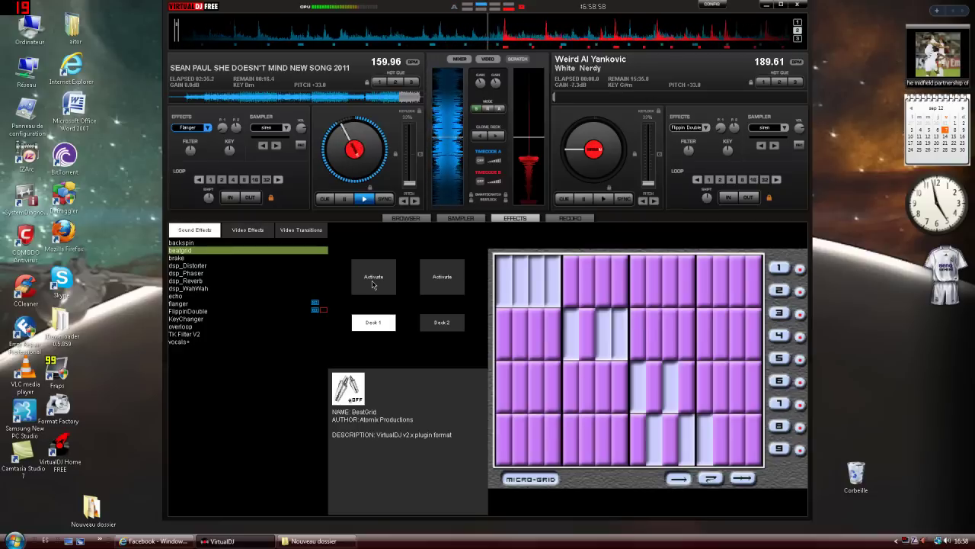
{"action": "left_click", "coordinate": [372, 281]}
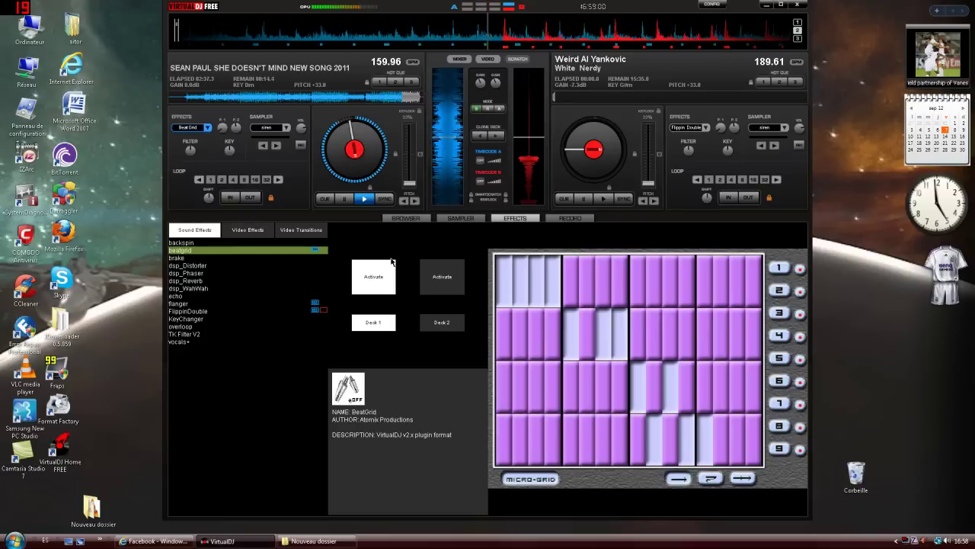
{"action": "left_click", "coordinate": [389, 266]}
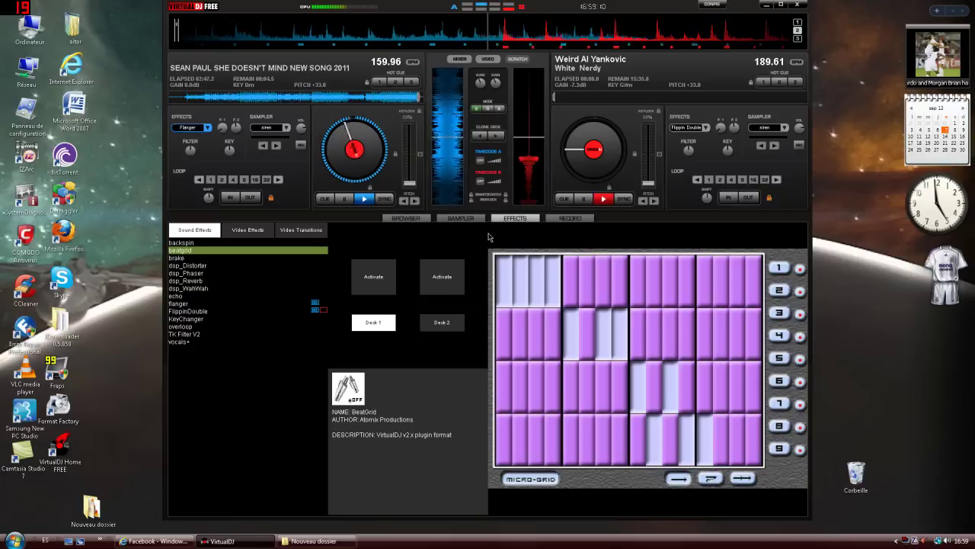
Step: Start playback on deck 2 and activate flanger and FlippinDouble on it
{"action": "left_click", "coordinate": [605, 200]}
{"action": "left_click", "coordinate": [233, 305]}
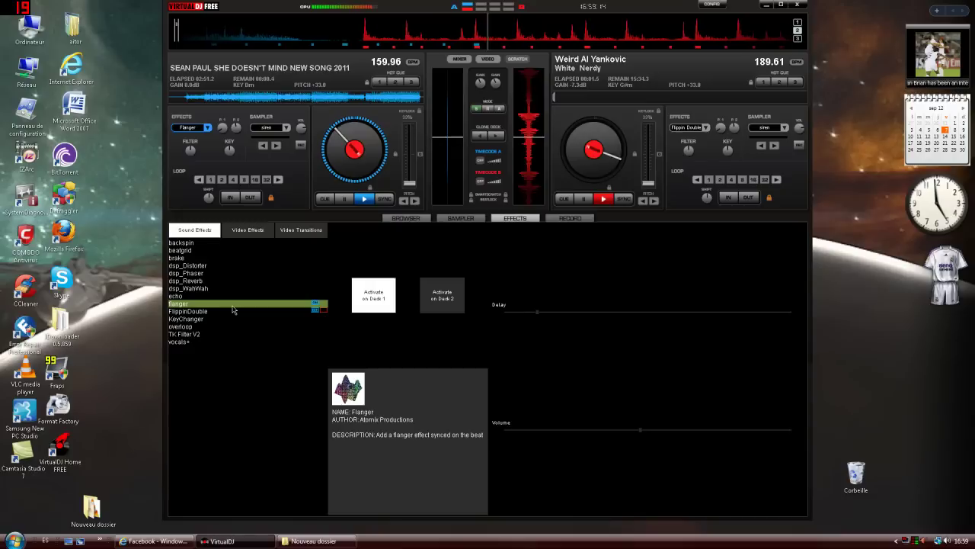
{"action": "left_click", "coordinate": [250, 313]}
{"action": "left_click", "coordinate": [250, 304]}
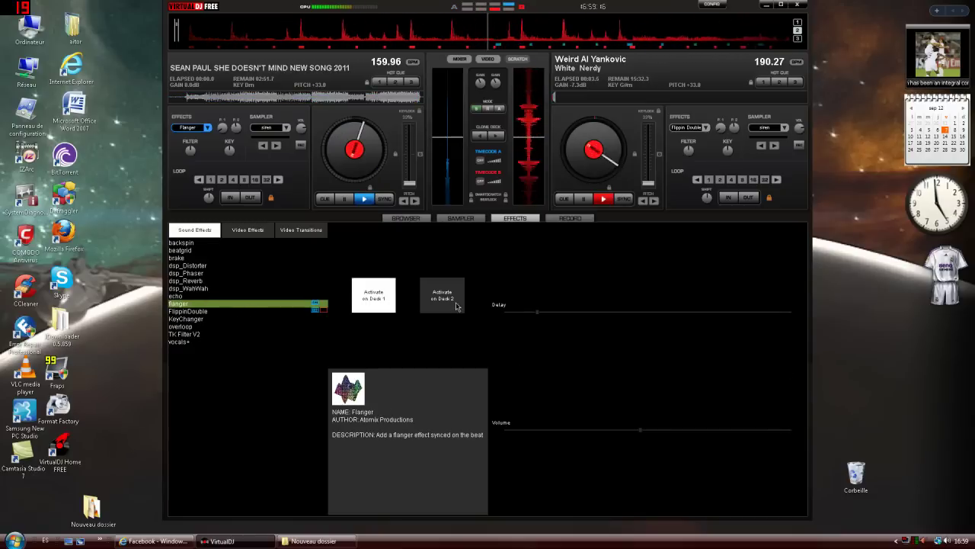
{"action": "left_click", "coordinate": [304, 311]}
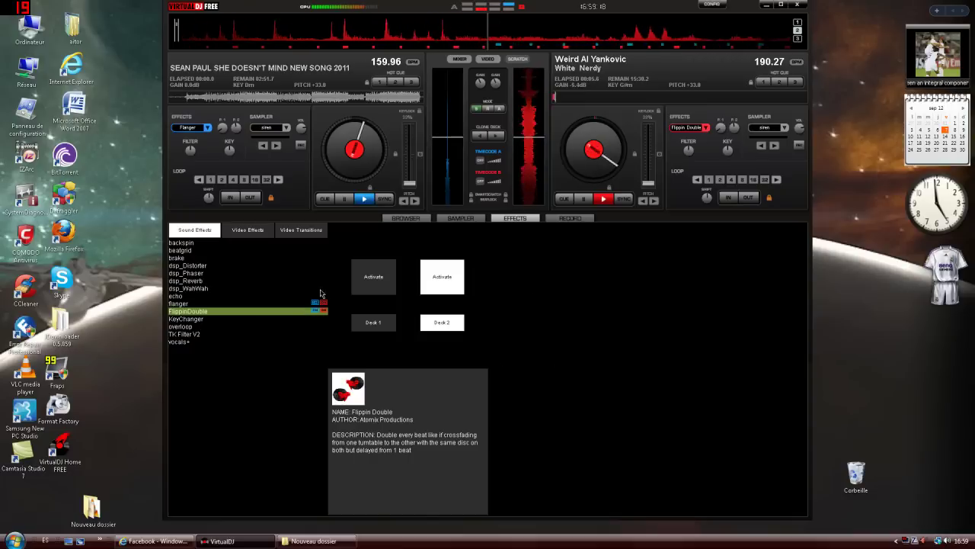
Step: Select BeatGrid and activate it on the deck 2 track
{"action": "left_click", "coordinate": [304, 250]}
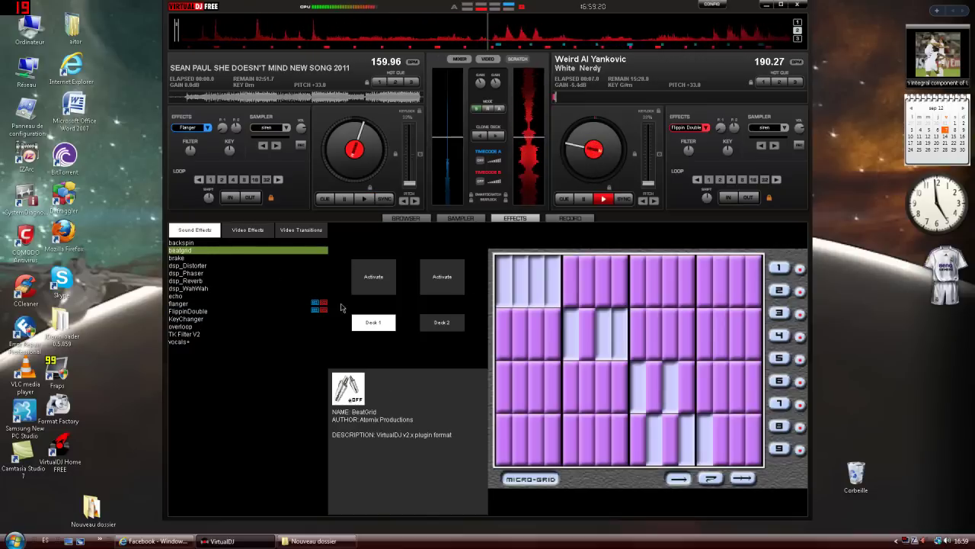
{"action": "left_click", "coordinate": [440, 288]}
{"action": "left_click", "coordinate": [447, 292]}
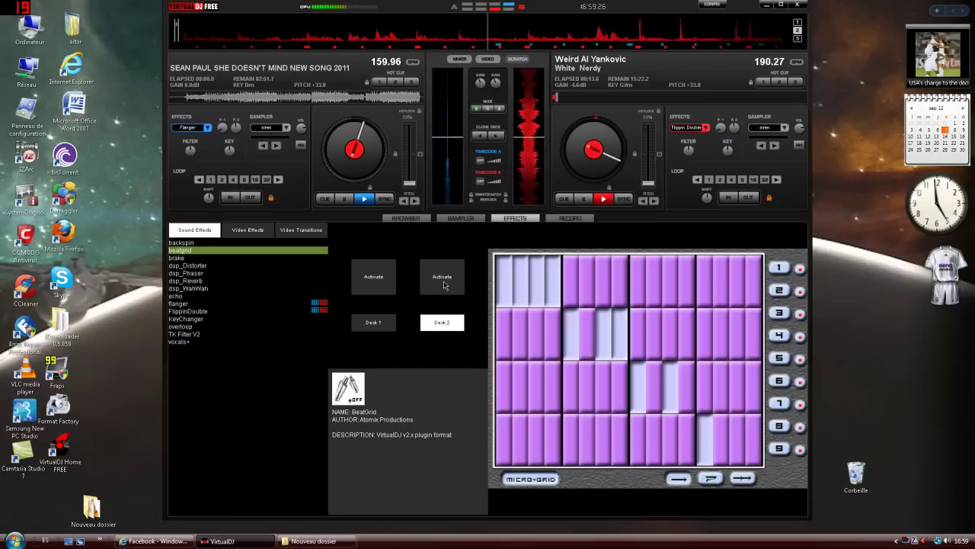
{"action": "left_click", "coordinate": [444, 280]}
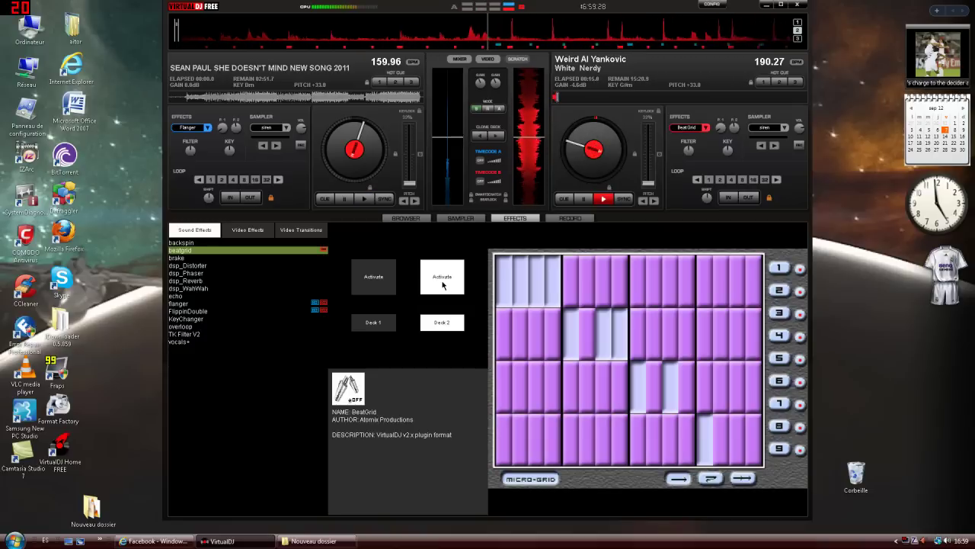
Step: Switch deck 2 from BeatGrid back to flanger and FlippinDouble, toggling FlippinDouble rapidly and leaving it active
{"action": "left_click", "coordinate": [319, 305]}
{"action": "left_click", "coordinate": [435, 283]}
{"action": "key", "text": "Down"}
{"action": "left_click", "coordinate": [443, 279]}
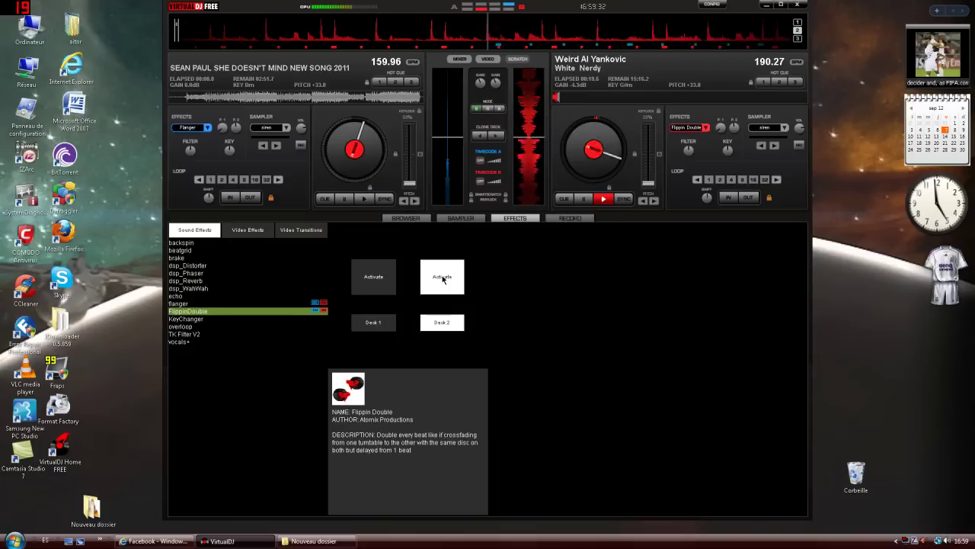
{"action": "left_click", "coordinate": [442, 279]}
{"action": "left_click", "coordinate": [443, 279]}
{"action": "left_click", "coordinate": [443, 279]}
{"action": "left_click", "coordinate": [443, 279]}
{"action": "left_click", "coordinate": [444, 280]}
{"action": "left_click", "coordinate": [442, 279]}
{"action": "left_click", "coordinate": [443, 279]}
{"action": "left_click", "coordinate": [443, 279]}
{"action": "left_click", "coordinate": [443, 279]}
{"action": "left_click", "coordinate": [443, 279]}
{"action": "left_click", "coordinate": [443, 279]}
{"action": "left_click", "coordinate": [442, 279]}
{"action": "left_click", "coordinate": [443, 279]}
{"action": "left_click", "coordinate": [443, 279]}
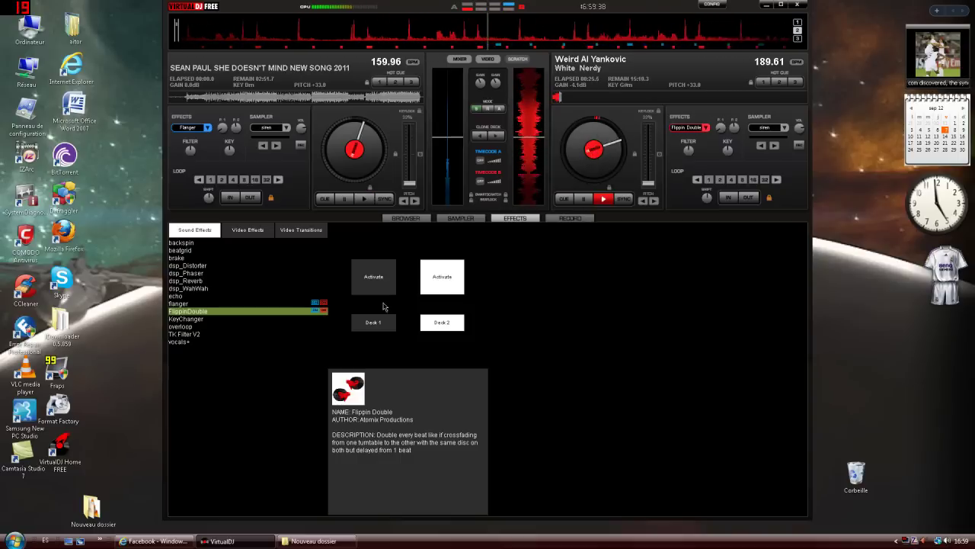
Step: Trigger BeatGrid briefly on deck 2 and bring back flanger and FlippinDouble on that deck
{"action": "left_click", "coordinate": [181, 250]}
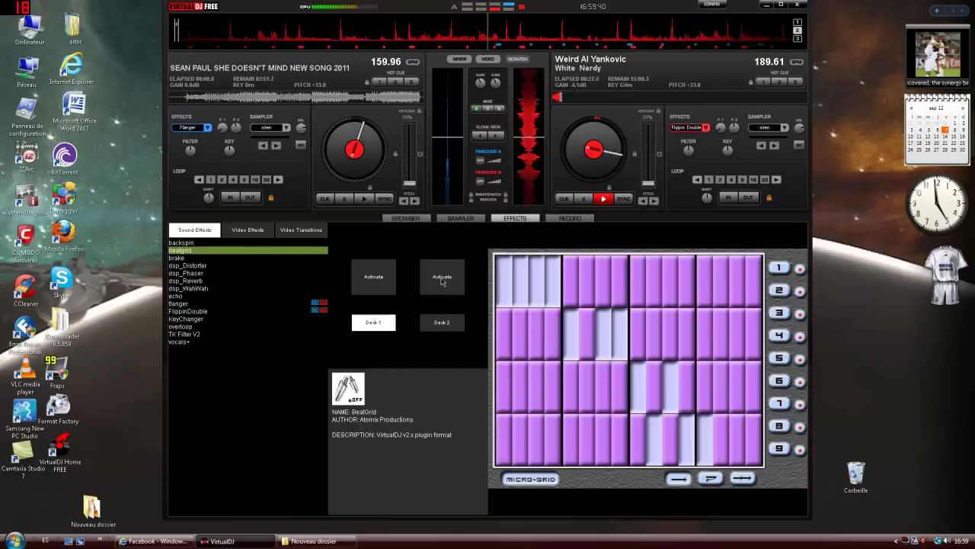
{"action": "left_click", "coordinate": [443, 279]}
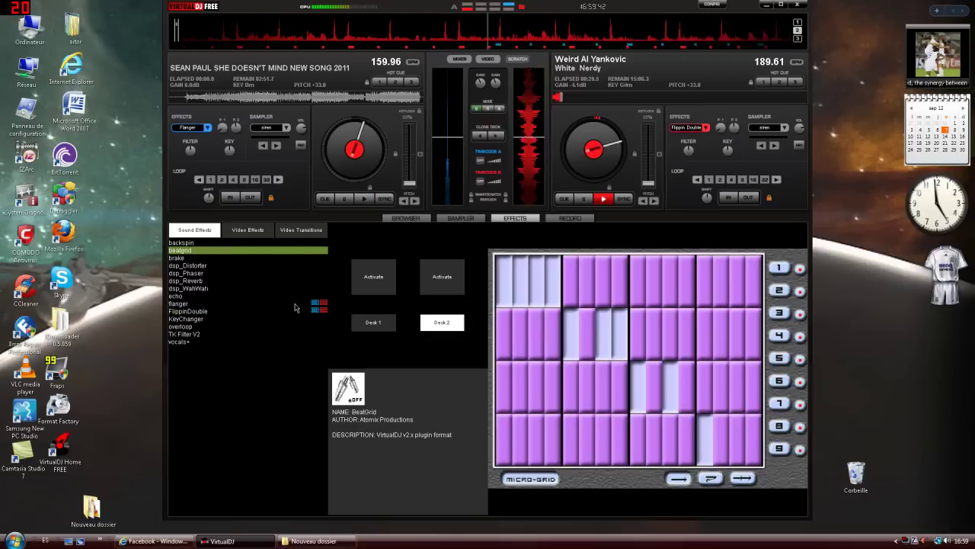
{"action": "left_click", "coordinate": [299, 304]}
{"action": "left_click", "coordinate": [436, 288]}
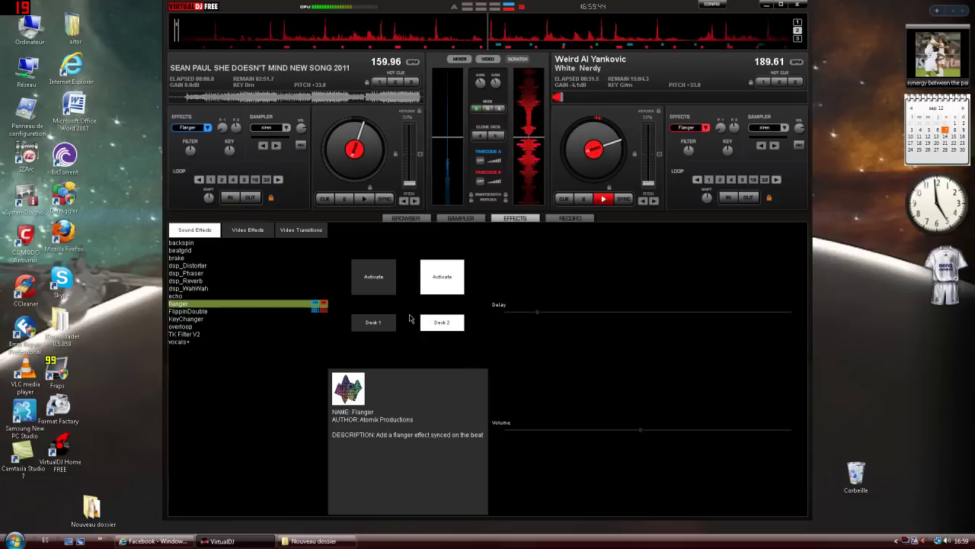
{"action": "left_click", "coordinate": [305, 312]}
{"action": "left_click", "coordinate": [441, 287]}
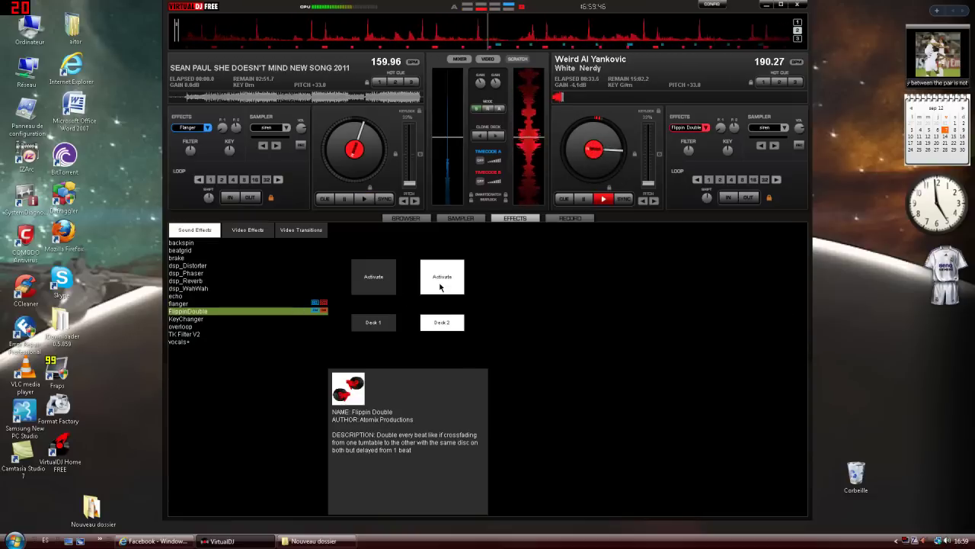
Step: Select BeatGrid and alternate it on and off repeatedly on deck 2, leaving it off
{"action": "left_click", "coordinate": [192, 251]}
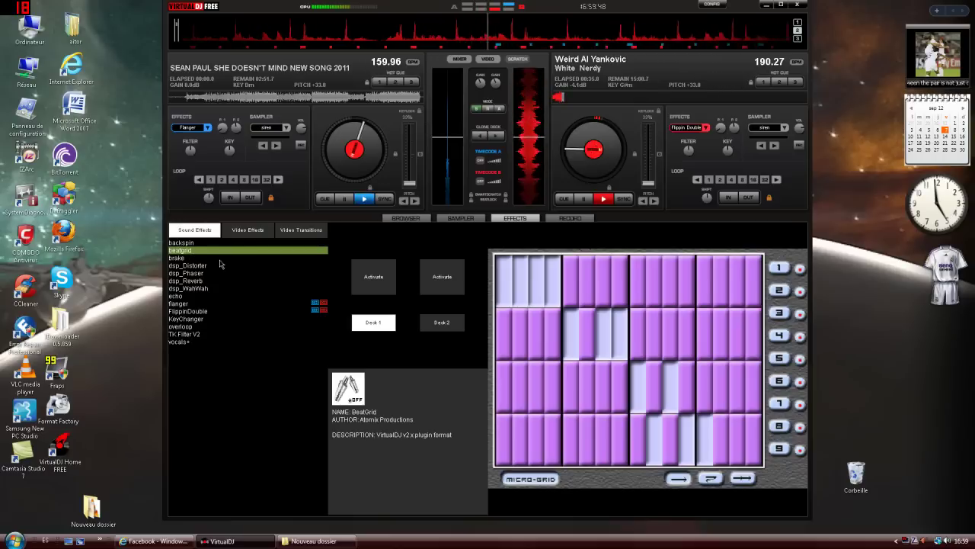
{"action": "left_click", "coordinate": [451, 282]}
{"action": "left_click", "coordinate": [450, 281]}
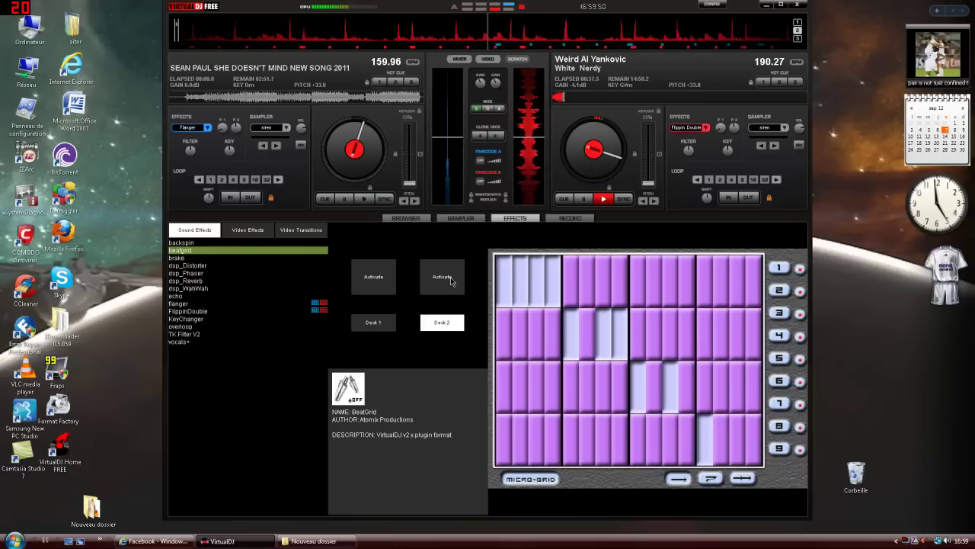
{"action": "left_click", "coordinate": [451, 281]}
{"action": "left_click", "coordinate": [450, 282]}
{"action": "left_click", "coordinate": [450, 281]}
{"action": "left_click", "coordinate": [451, 281]}
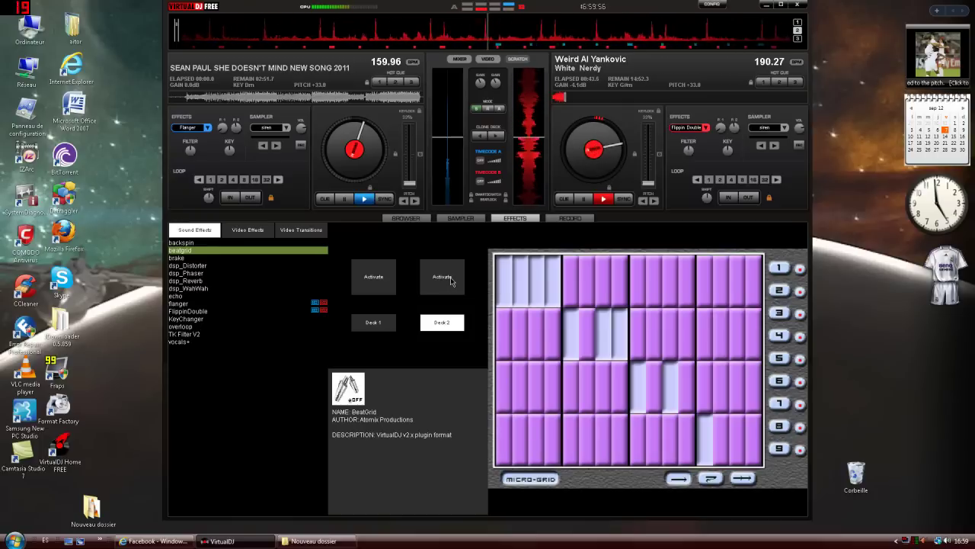
{"action": "left_click", "coordinate": [450, 282]}
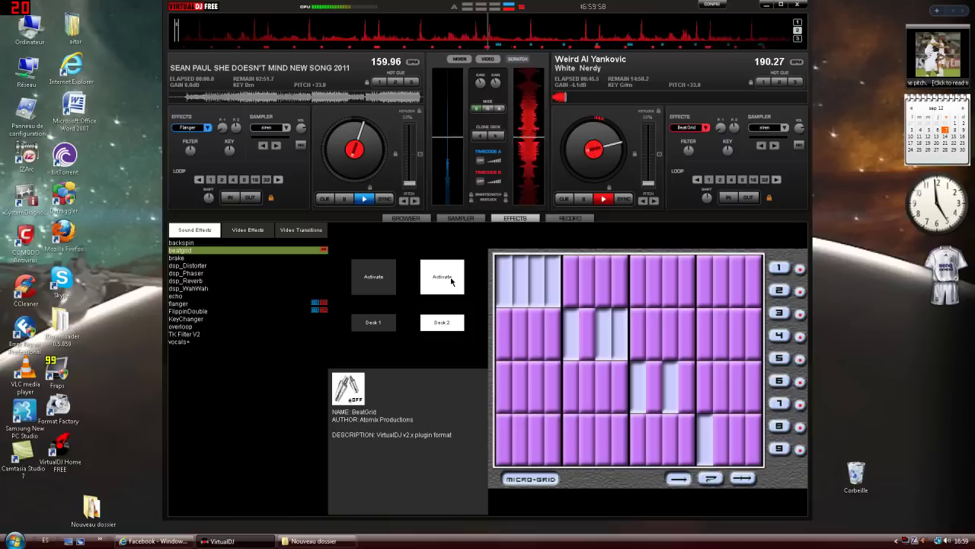
{"action": "left_click", "coordinate": [450, 281]}
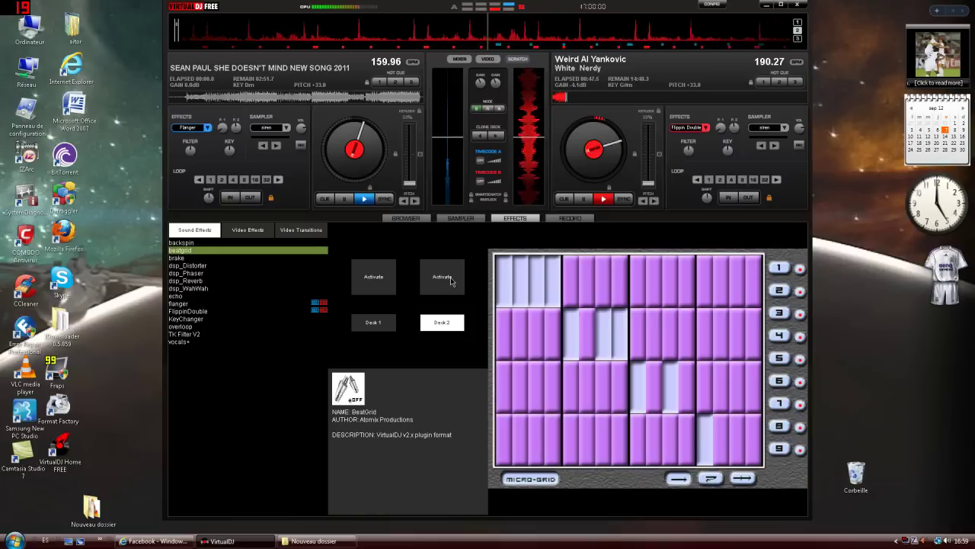
{"action": "left_click", "coordinate": [450, 282]}
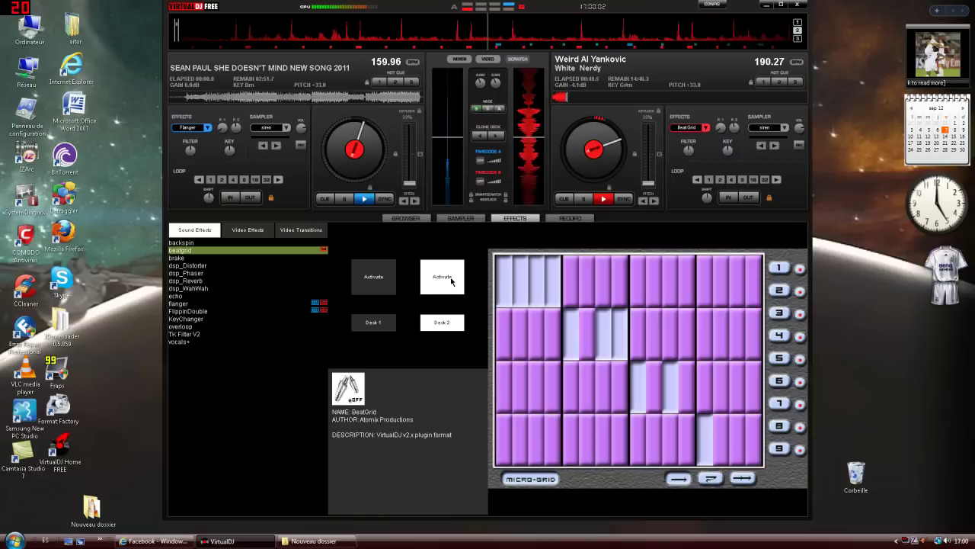
{"action": "left_click", "coordinate": [450, 281]}
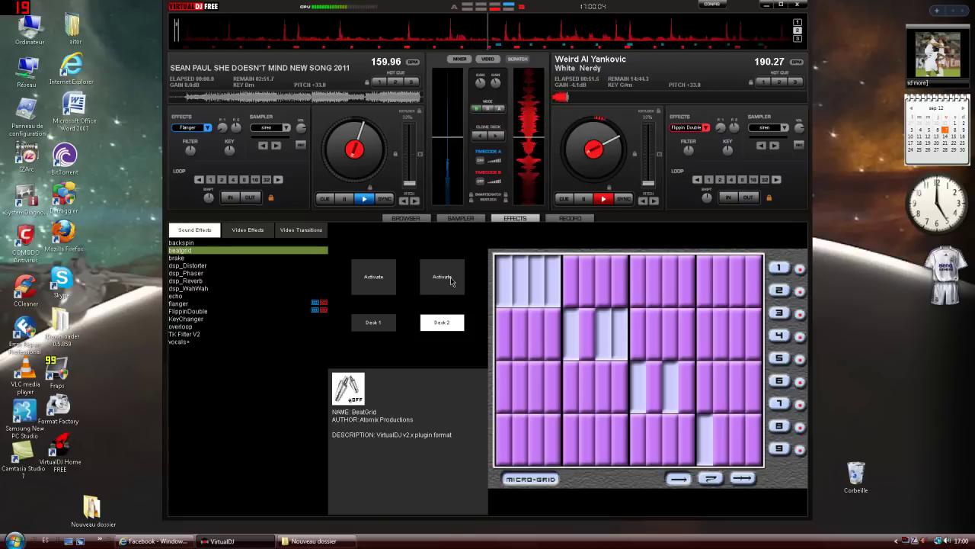
{"action": "left_click", "coordinate": [450, 281]}
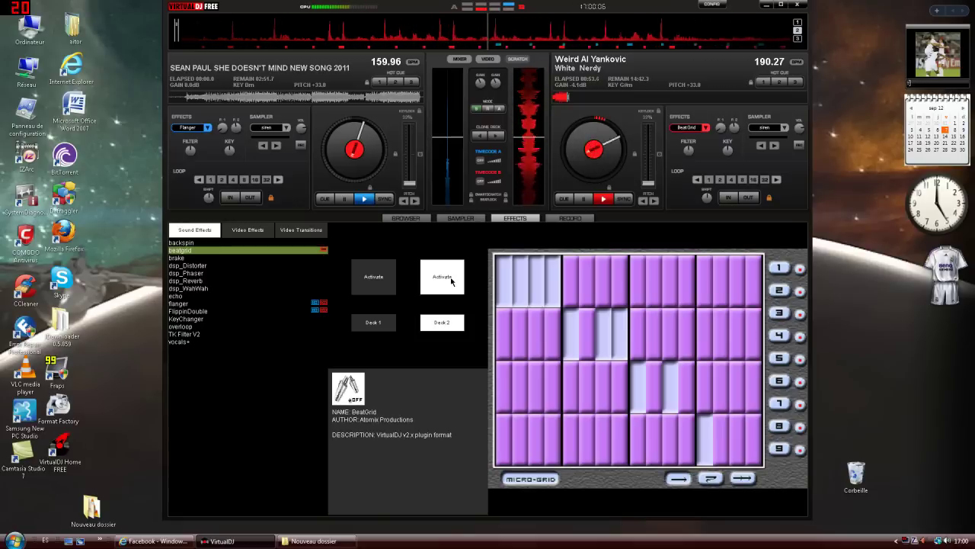
{"action": "left_click", "coordinate": [451, 281]}
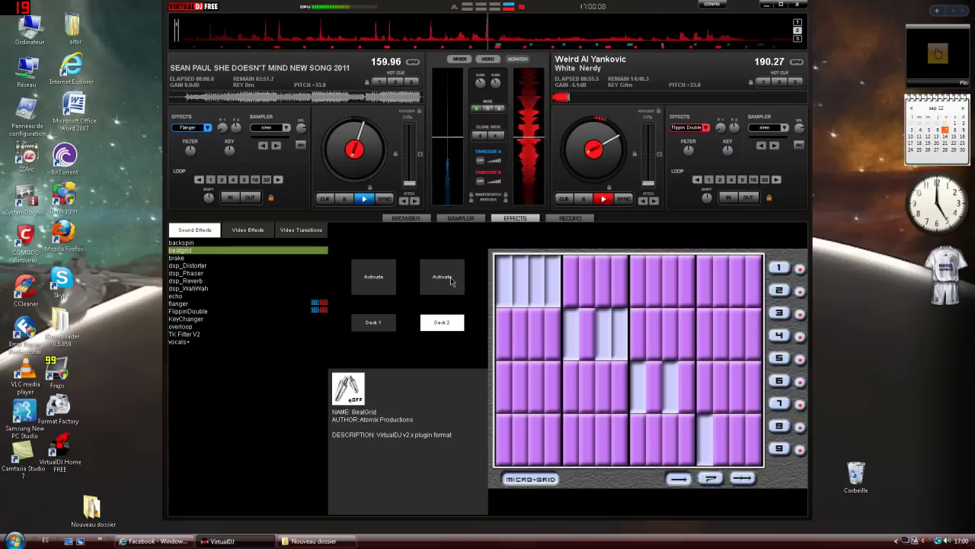
{"action": "left_click", "coordinate": [450, 281]}
Step: Retrigger flanger and FlippinDouble on deck 2, leaving both effects active
{"action": "left_click", "coordinate": [326, 304]}
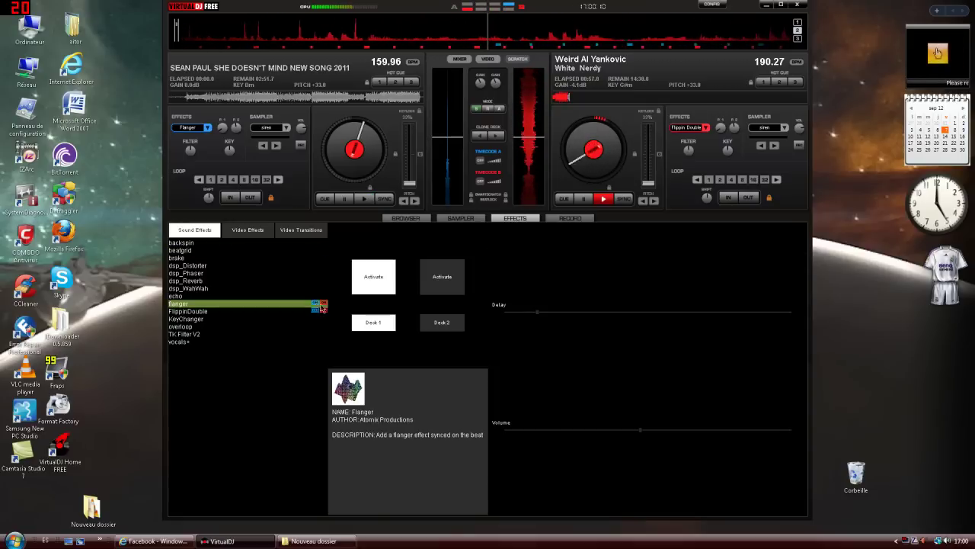
{"action": "left_click", "coordinate": [433, 320]}
{"action": "left_click", "coordinate": [304, 312]}
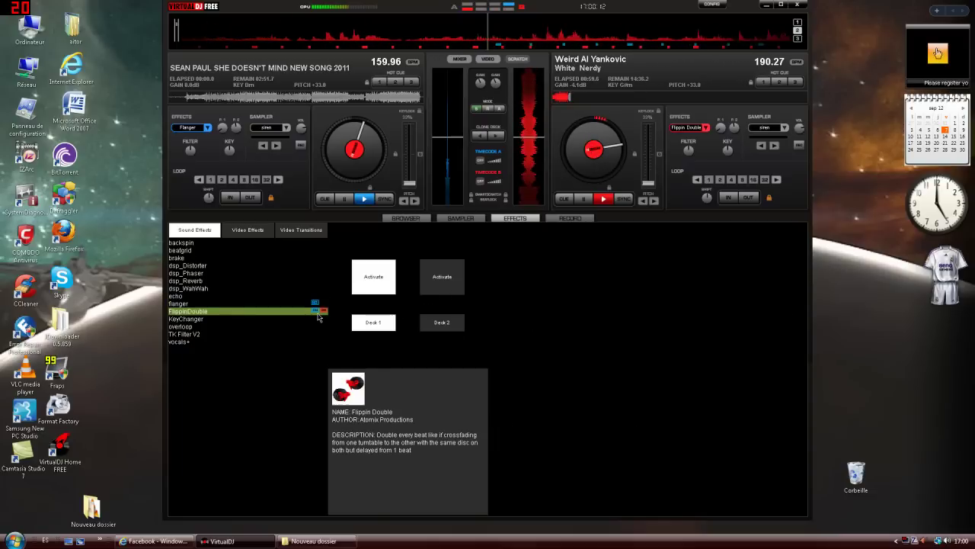
{"action": "left_click", "coordinate": [305, 304]}
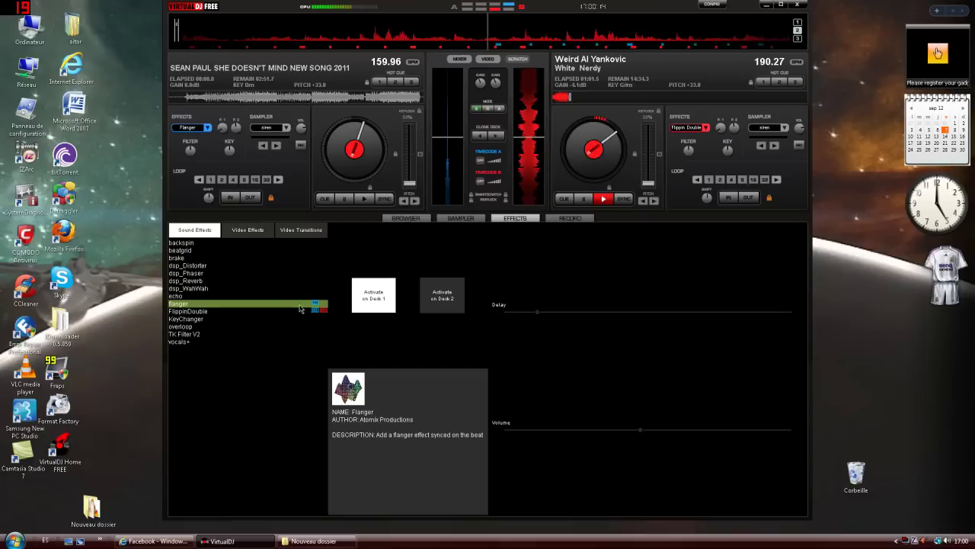
{"action": "left_click", "coordinate": [441, 288]}
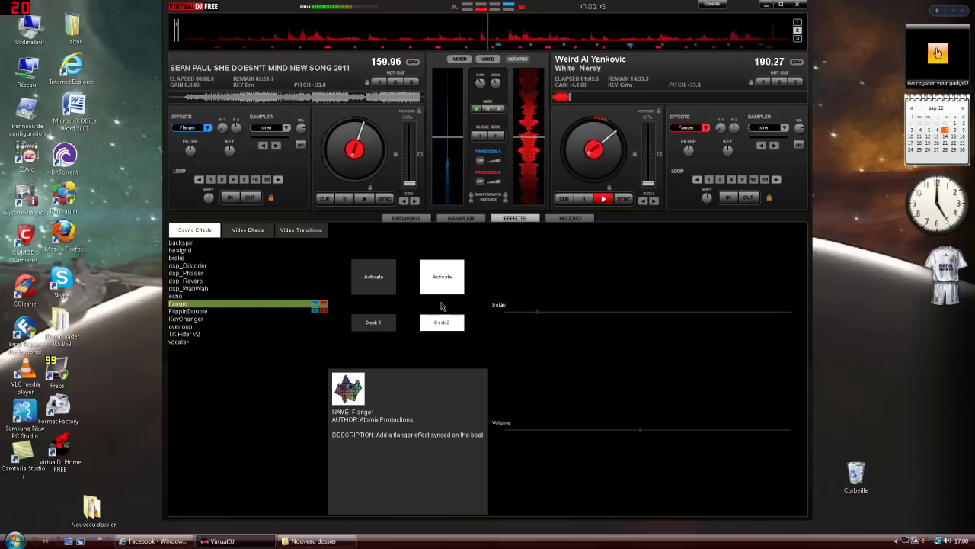
{"action": "left_click", "coordinate": [301, 312]}
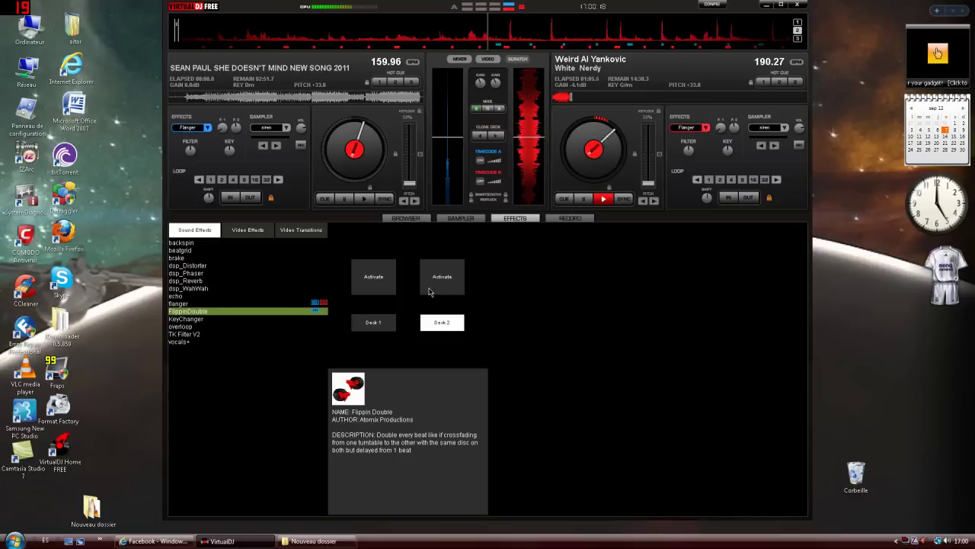
{"action": "left_click", "coordinate": [428, 292]}
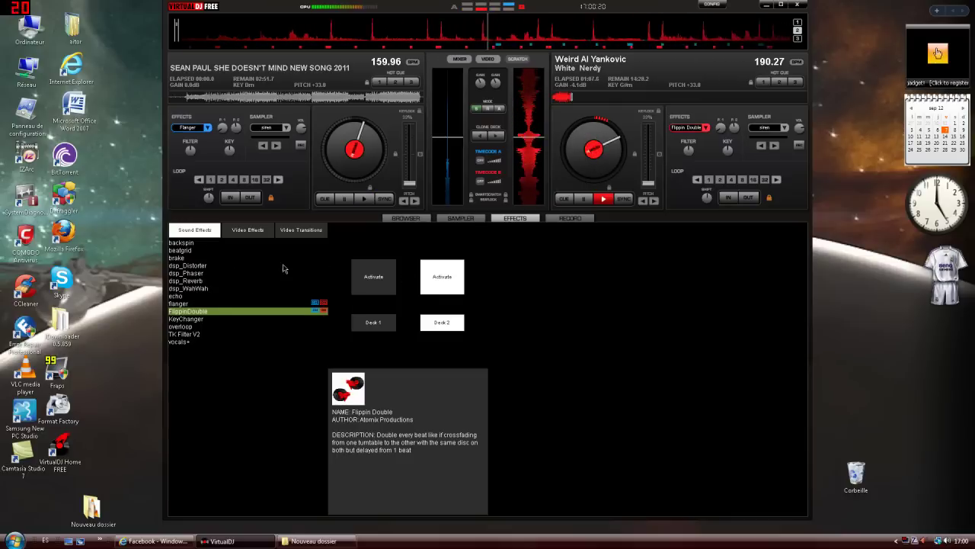
Step: Return to BeatGrid and toggle it in quick bursts on deck 2, ending with it deactivated
{"action": "left_click", "coordinate": [186, 250]}
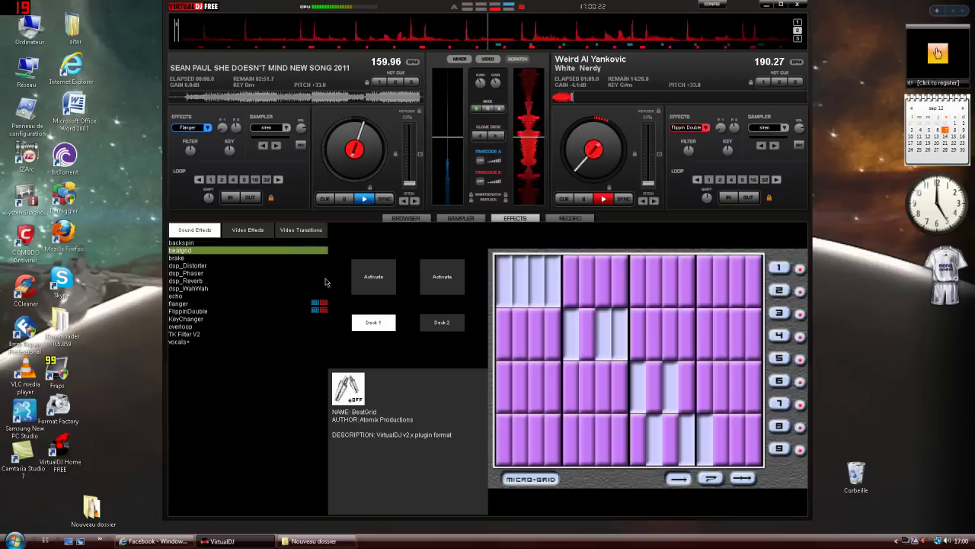
{"action": "left_click", "coordinate": [432, 285]}
{"action": "left_click", "coordinate": [431, 285]}
{"action": "left_click", "coordinate": [431, 284]}
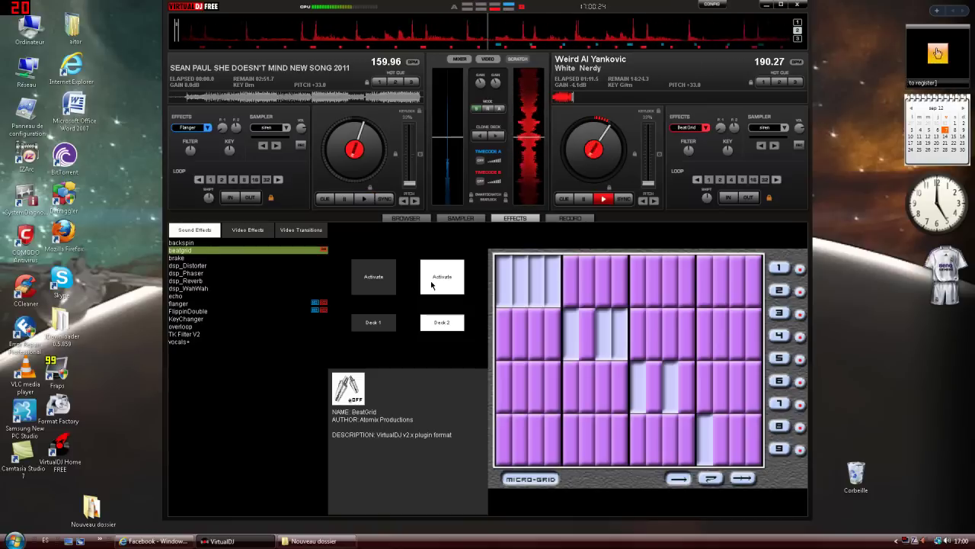
{"action": "left_click", "coordinate": [432, 285]}
{"action": "left_click", "coordinate": [432, 285]}
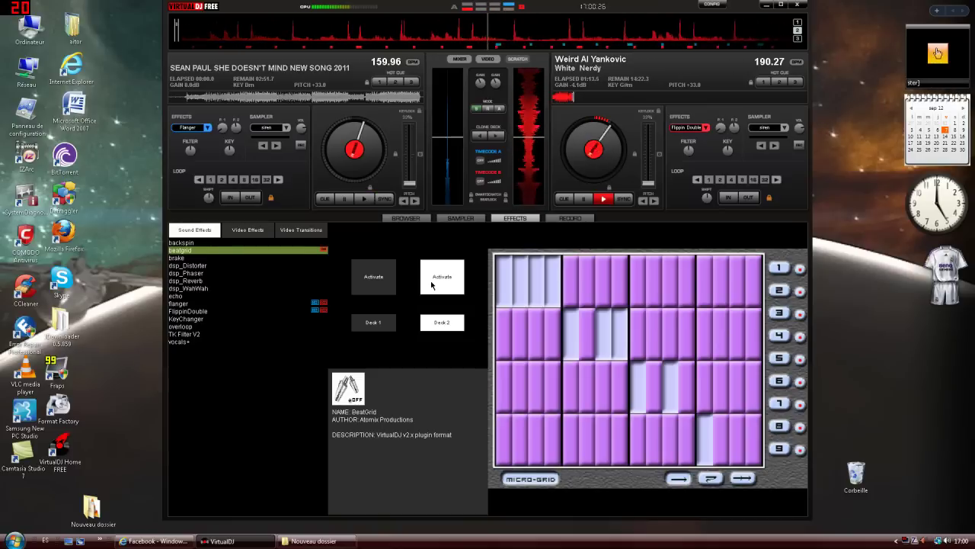
{"action": "left_click", "coordinate": [431, 285]}
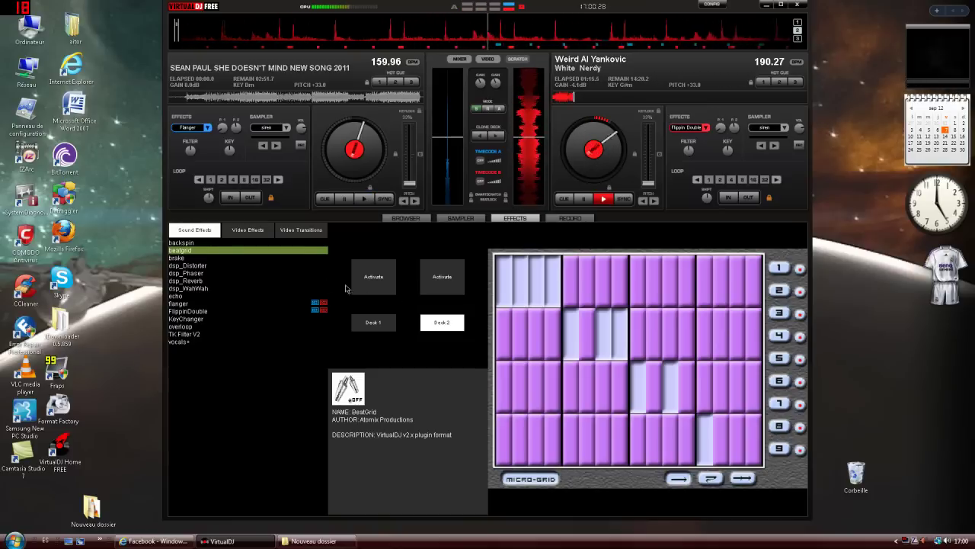
Step: Switch the flanger off and back on for deck 2
{"action": "left_click", "coordinate": [278, 306]}
{"action": "left_click", "coordinate": [458, 280]}
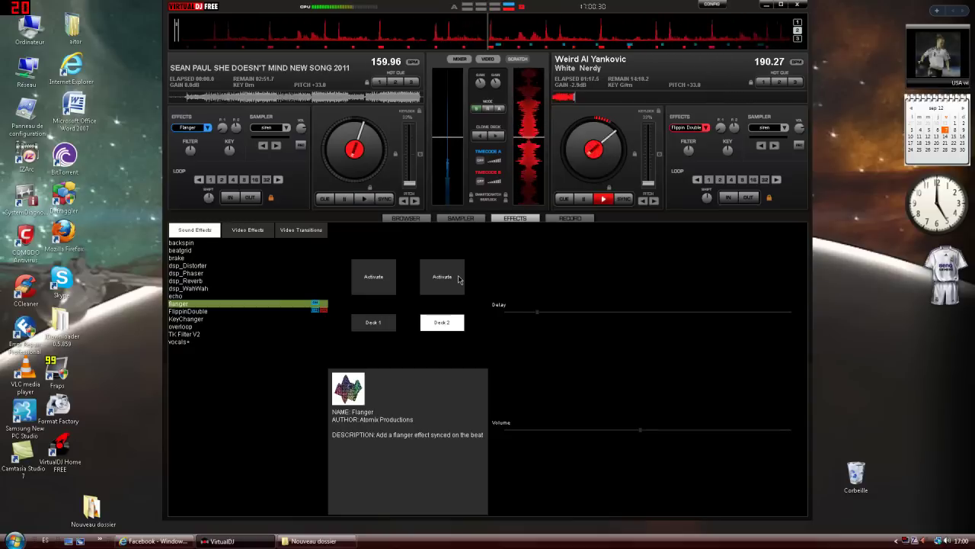
{"action": "left_click", "coordinate": [457, 280]}
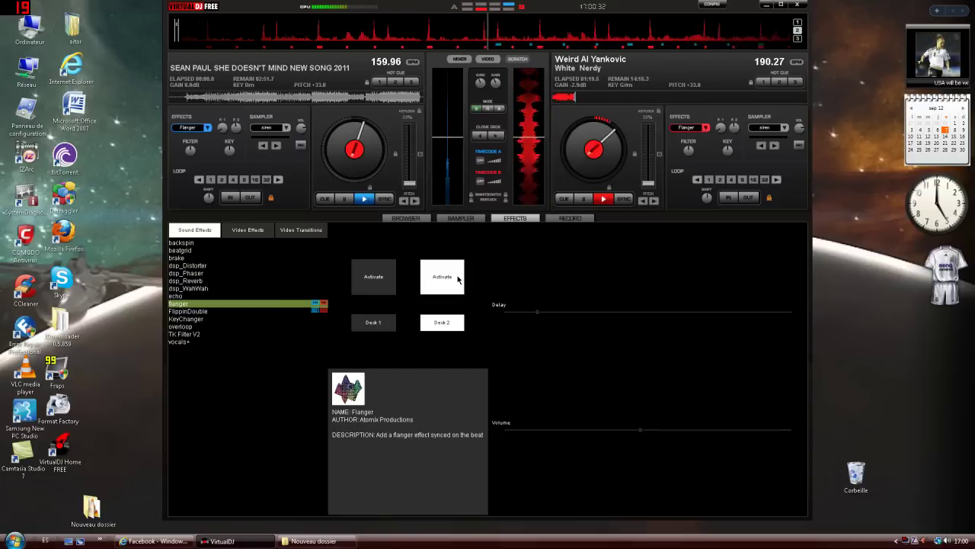
Step: Select BeatGrid and apply it to the deck 2 track
{"action": "left_click", "coordinate": [242, 250]}
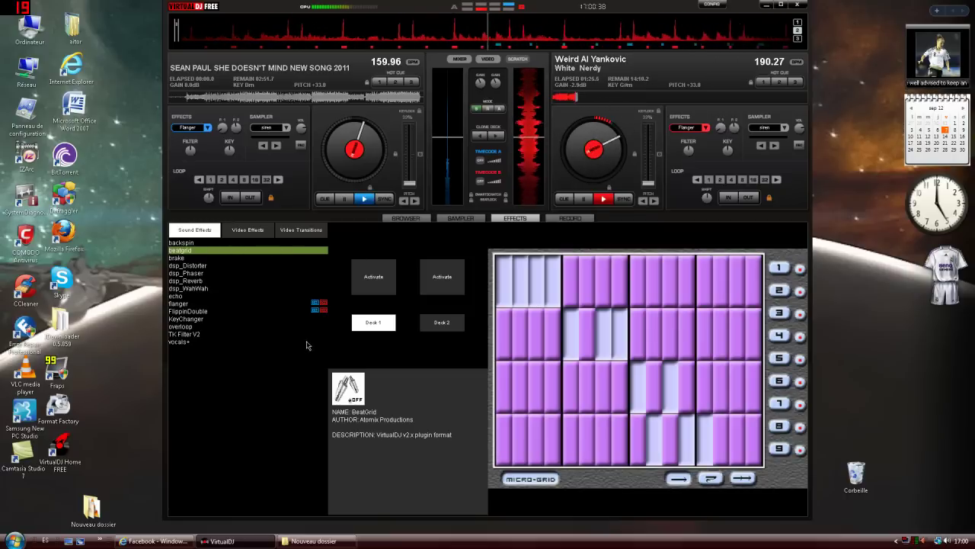
{"action": "left_click", "coordinate": [433, 292]}
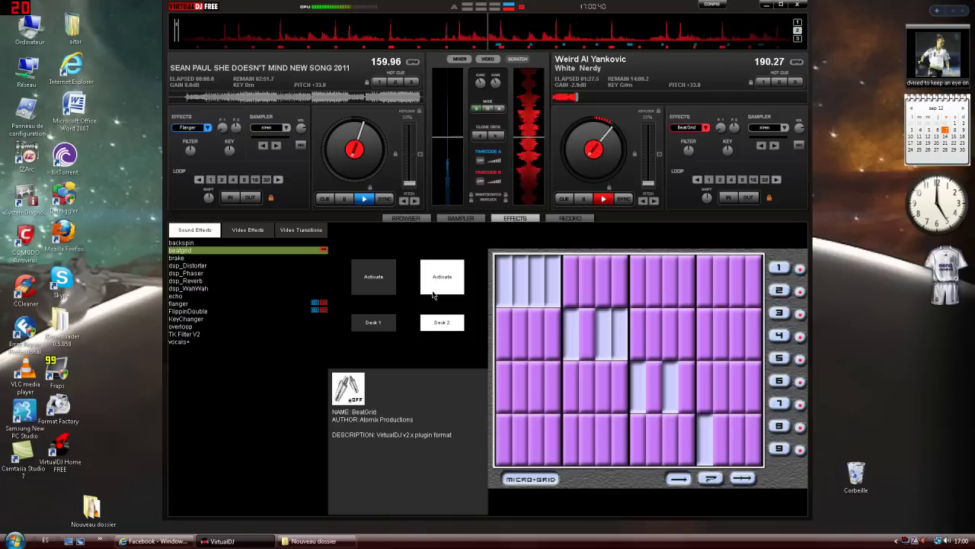
{"action": "left_click", "coordinate": [433, 294]}
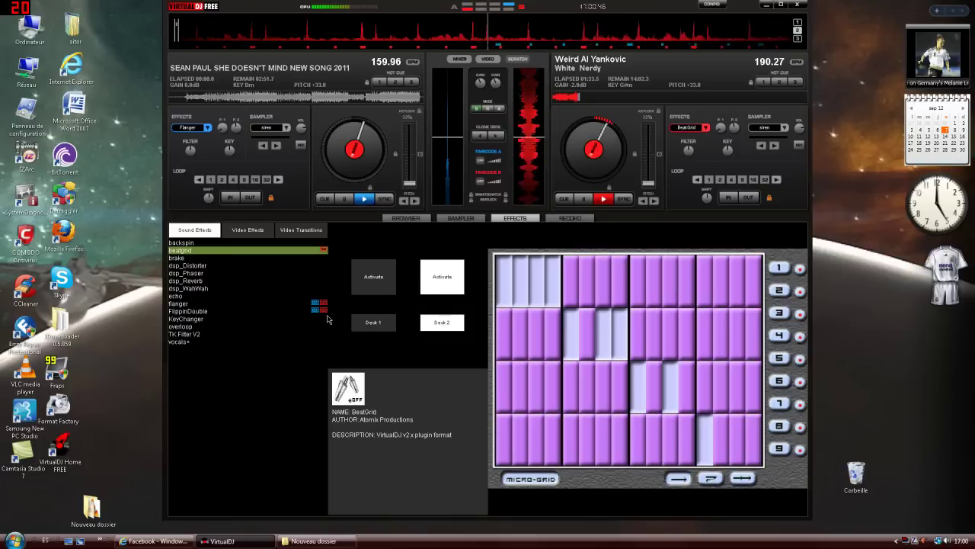
Step: Replace BeatGrid on deck 2 with flanger and FlippinDouble
{"action": "left_click", "coordinate": [303, 305]}
{"action": "left_click", "coordinate": [439, 278]}
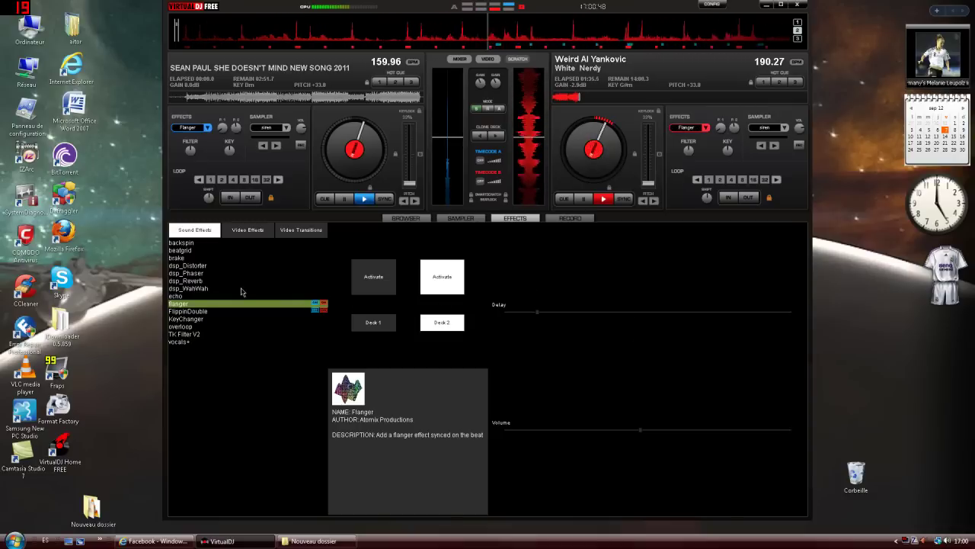
{"action": "left_click", "coordinate": [304, 312]}
{"action": "left_click", "coordinate": [440, 276]}
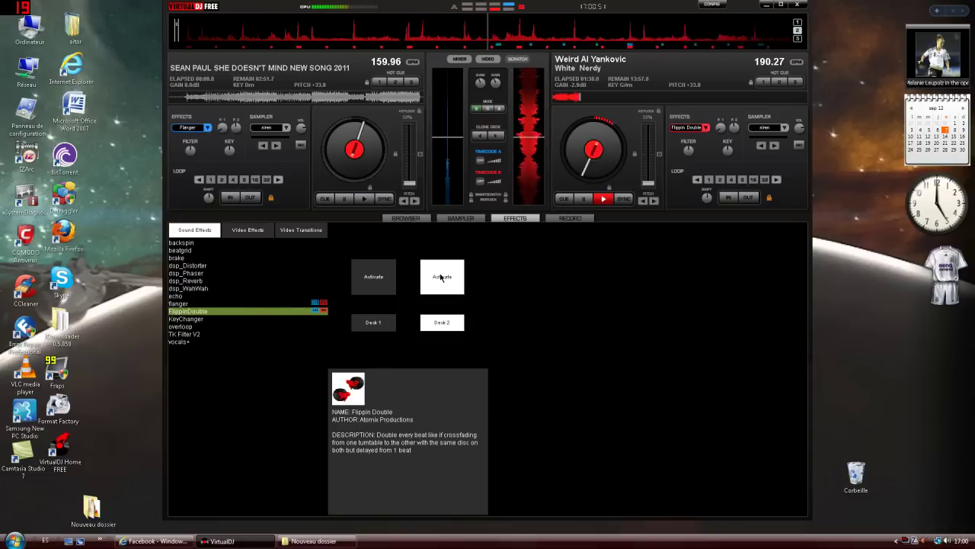
Step: Apply one short BeatGrid burst to deck 2 and switch the effect off
{"action": "left_click", "coordinate": [190, 257]}
{"action": "left_click", "coordinate": [183, 250]}
{"action": "left_click", "coordinate": [446, 278]}
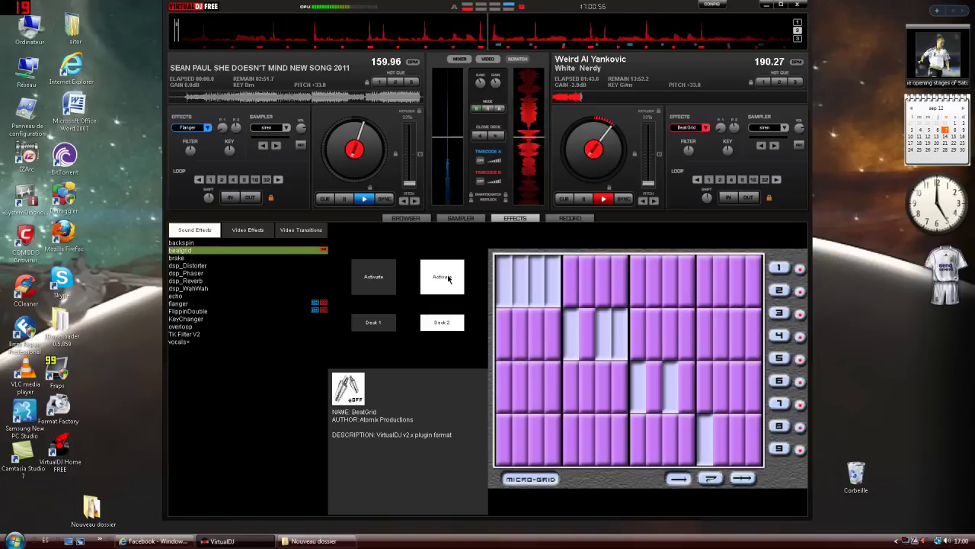
{"action": "left_click", "coordinate": [448, 278]}
Step: Reselect flanger and FlippinDouble for deck 2 and retrigger each, keeping both active
{"action": "left_click", "coordinate": [215, 302]}
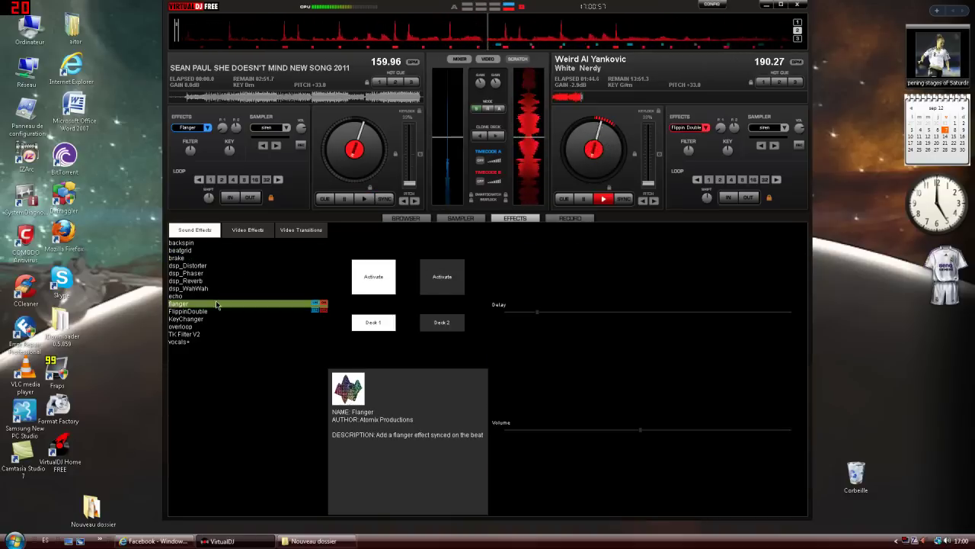
{"action": "left_click", "coordinate": [439, 275]}
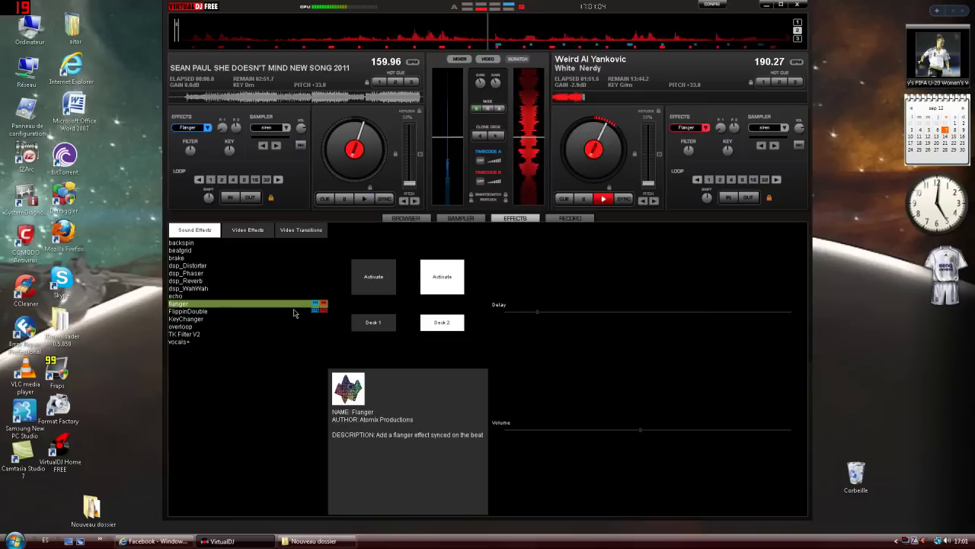
{"action": "left_click", "coordinate": [294, 312]}
{"action": "left_click", "coordinate": [441, 288]}
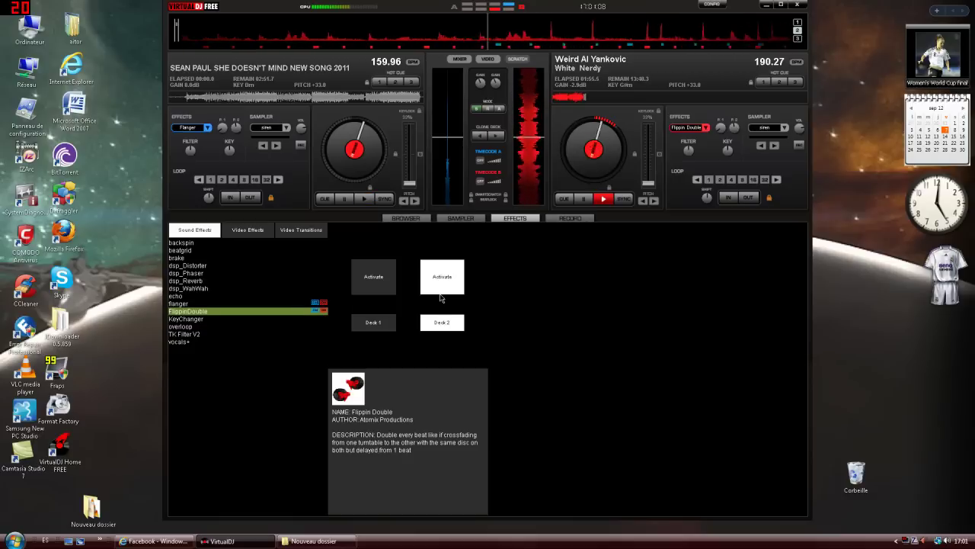
Step: Apply the dsp_Distorter effect briefly to deck 2 and deactivate it
{"action": "left_click", "coordinate": [201, 266]}
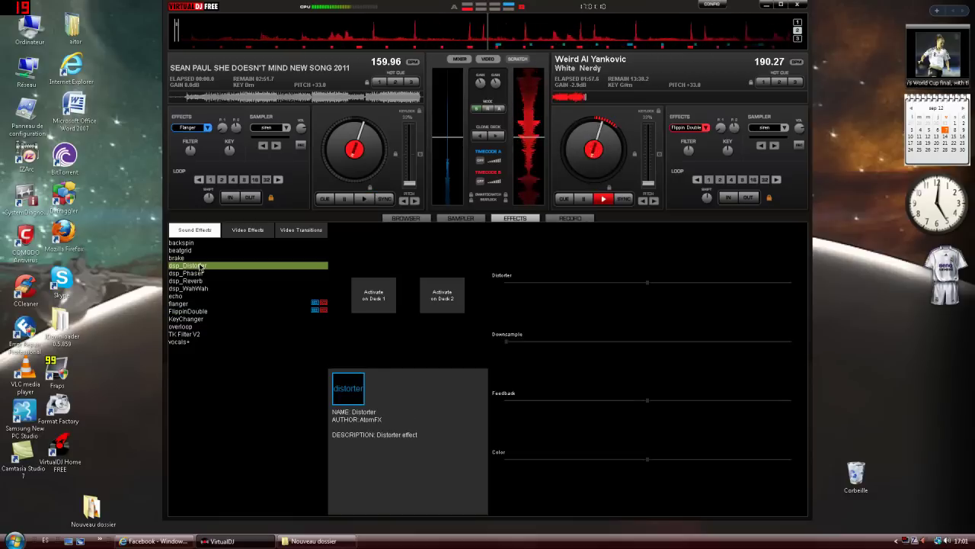
{"action": "left_click", "coordinate": [438, 303]}
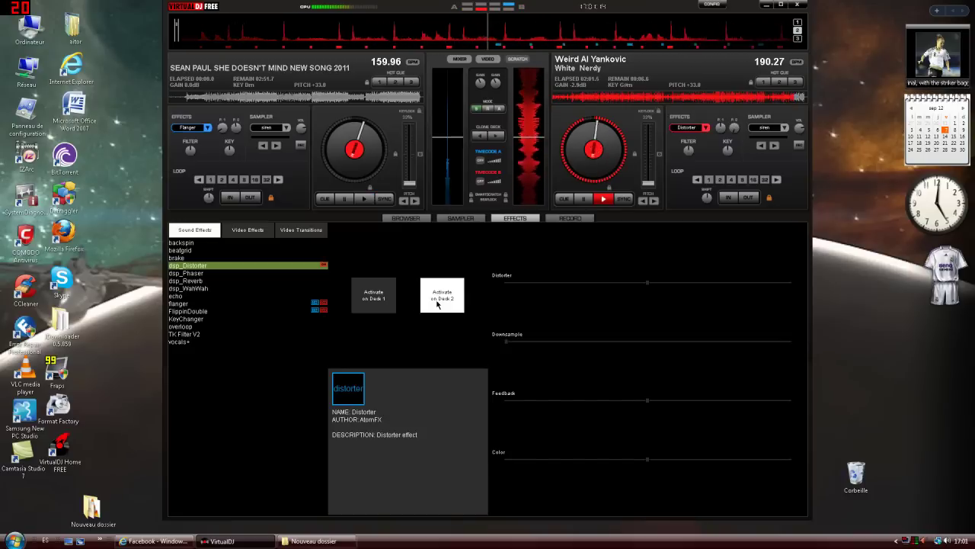
{"action": "left_click", "coordinate": [438, 304]}
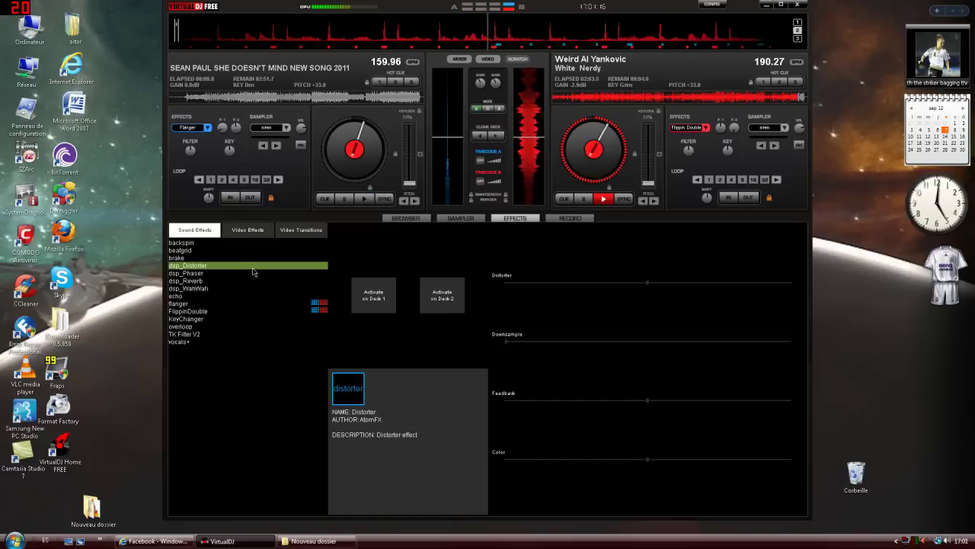
Step: Pulse BeatGrid on and off on deck 2 through the end of its track, finishing with it off
{"action": "left_click", "coordinate": [223, 251]}
{"action": "left_click", "coordinate": [440, 277]}
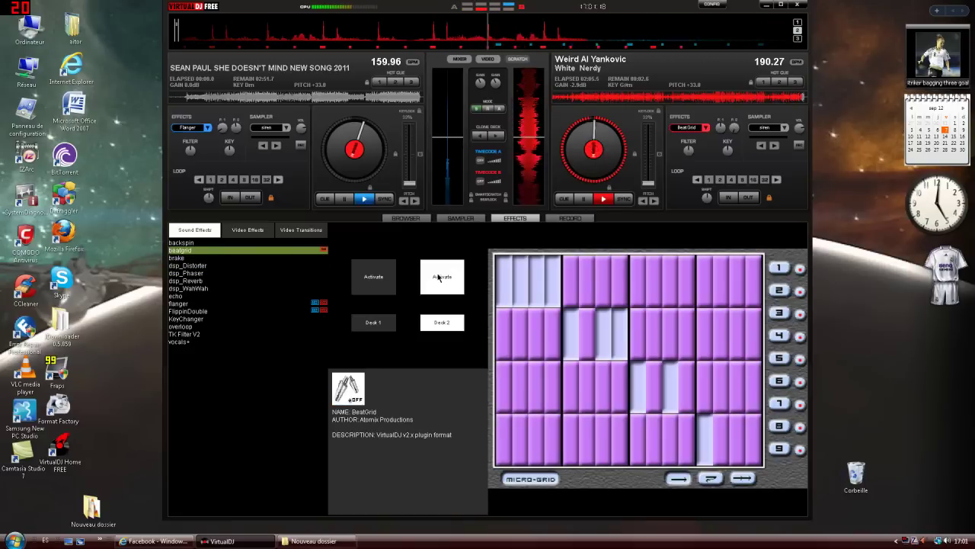
{"action": "left_click", "coordinate": [438, 277]}
{"action": "left_click", "coordinate": [438, 277]}
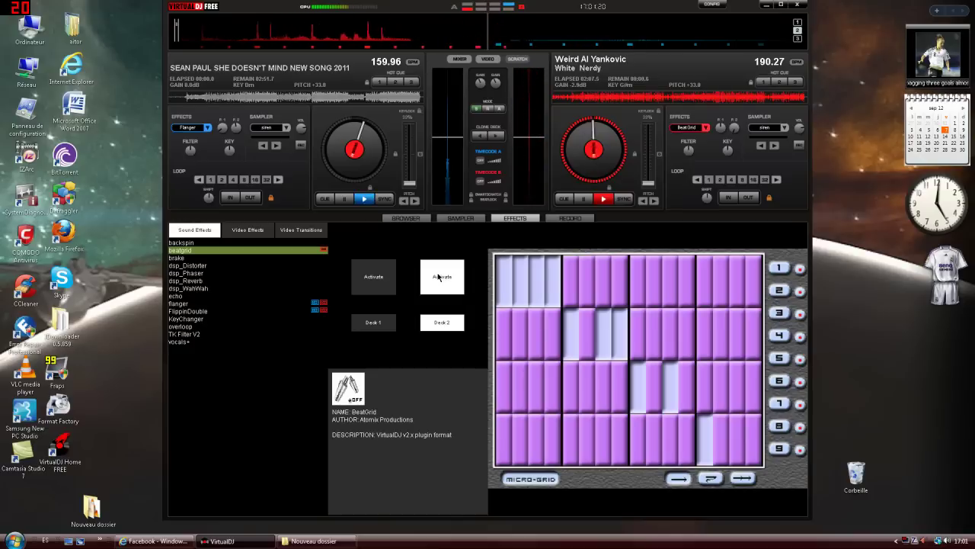
{"action": "left_click", "coordinate": [438, 277]}
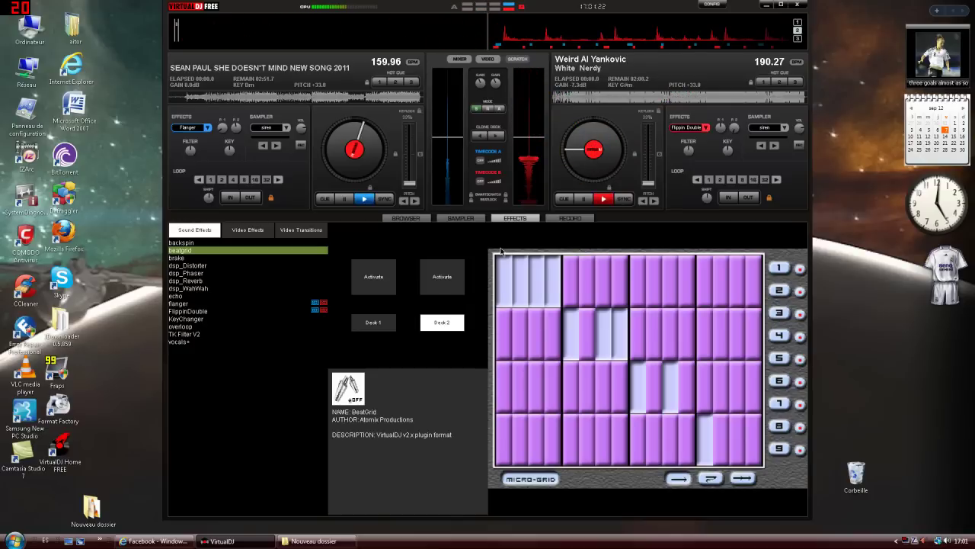